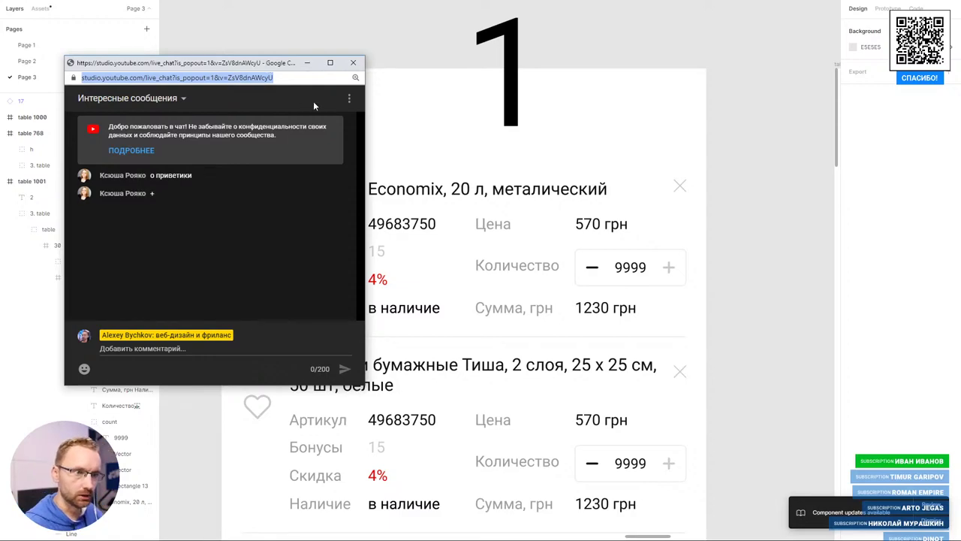
- Move the live-chat window off the canvas and zoom around frames 1 and 2
drag(260, 63, 0, 28)
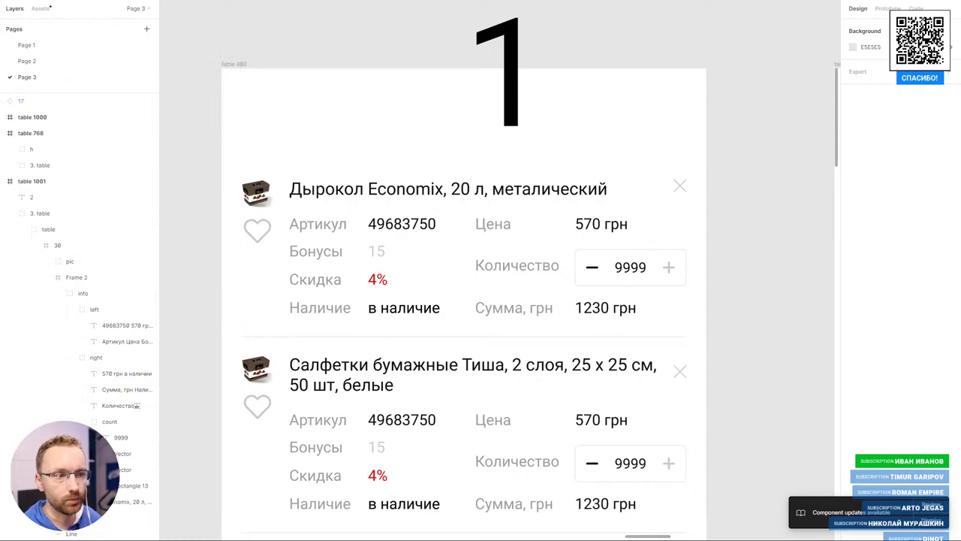
scroll(297, 127, down, 5)
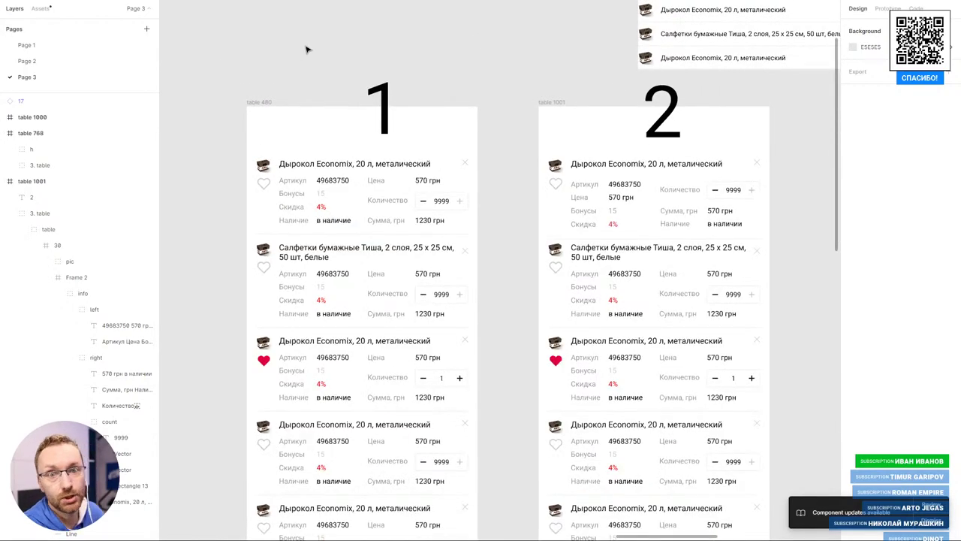
scroll(323, 252, up, 3)
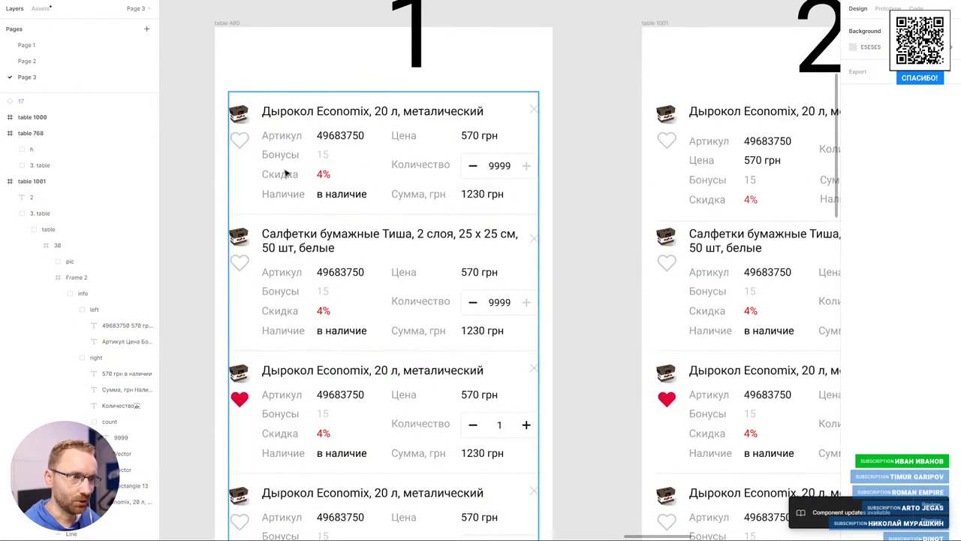
scroll(391, 161, down, 3)
scroll(353, 188, up, 3)
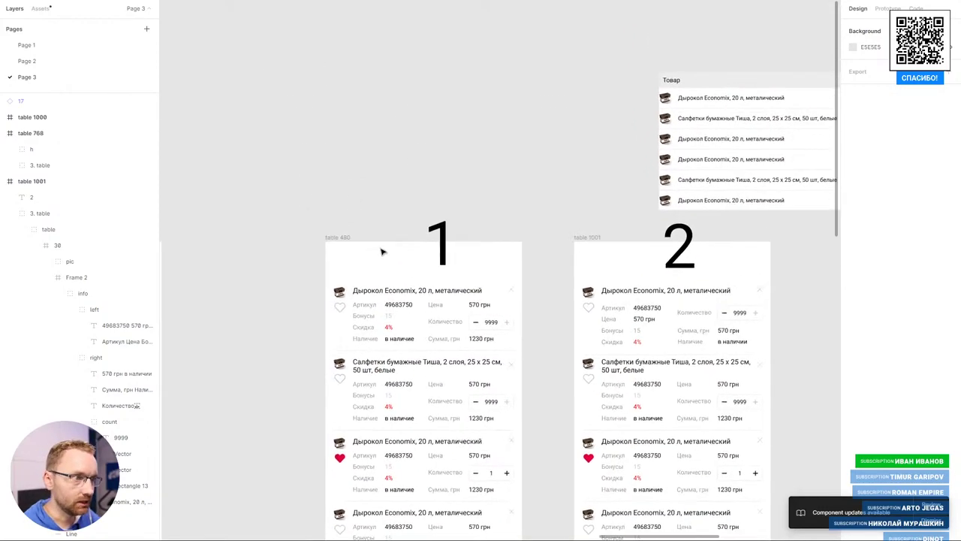
scroll(382, 251, up, 3)
scroll(408, 368, down, 5)
scroll(653, 146, down, 3)
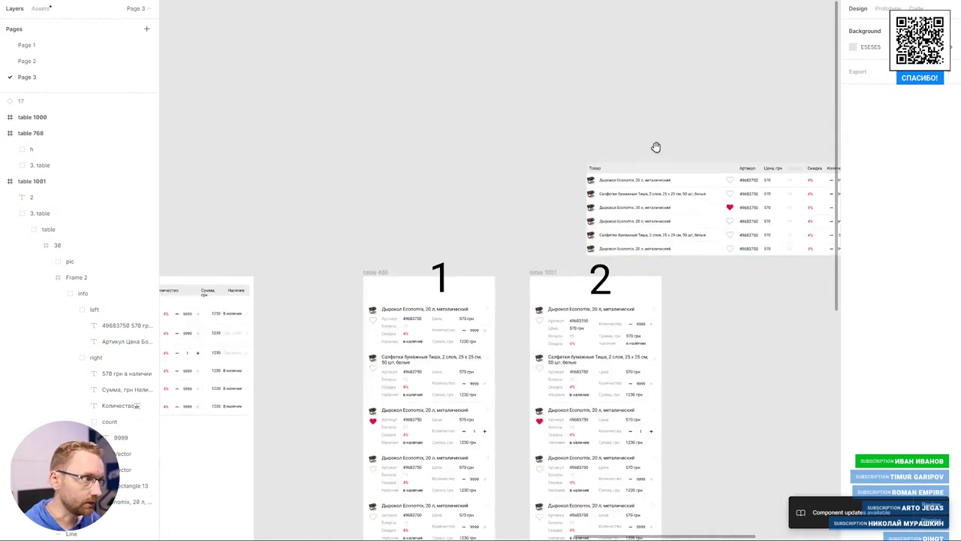
scroll(717, 183, up, 2)
scroll(718, 184, up, 3)
scroll(676, 344, up, 2)
scroll(620, 304, up, 2)
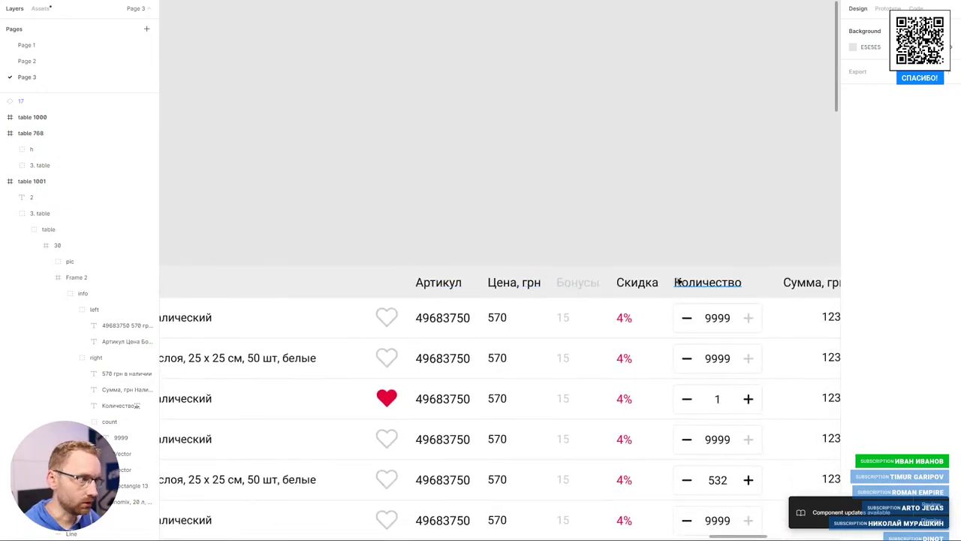
scroll(420, 353, down, 5)
scroll(415, 314, up, 3)
- Select card 2's field labels and pan to the wide table's column headers
click(415, 314)
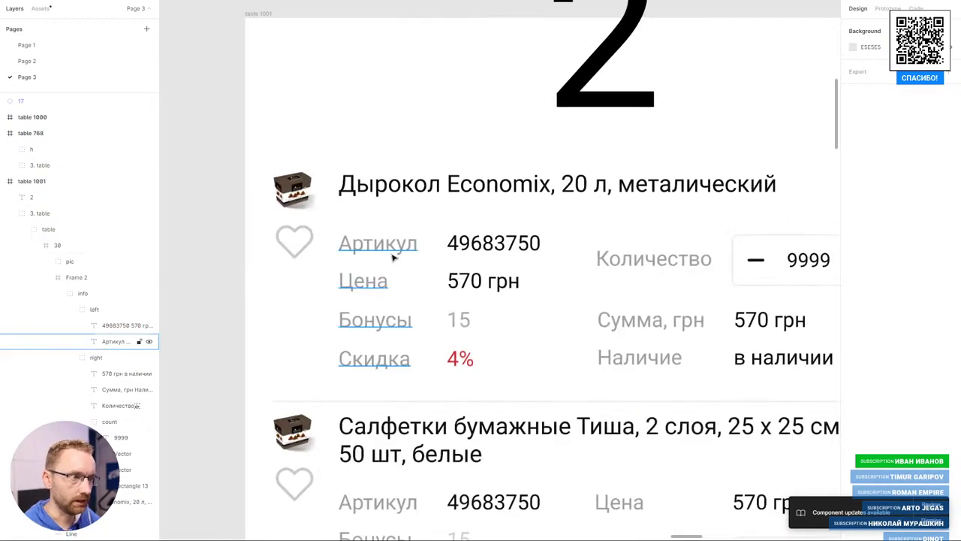
scroll(387, 337, down, 5)
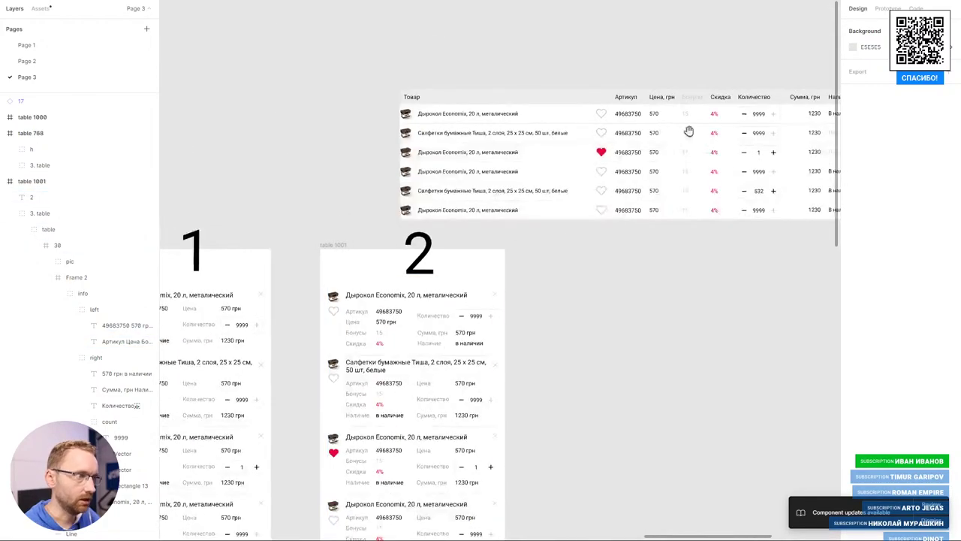
scroll(375, 300, up, 3)
scroll(365, 274, up, 3)
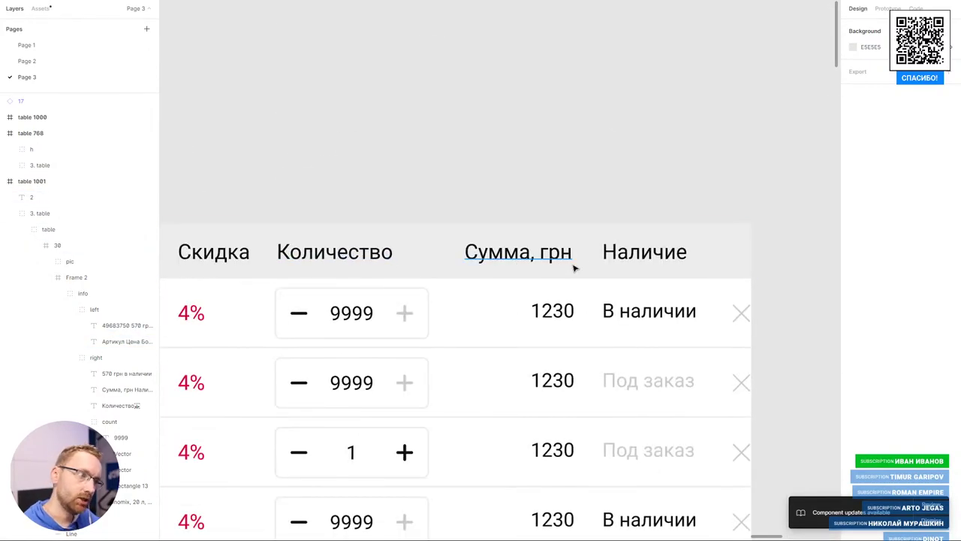
scroll(677, 253, down, 3)
scroll(643, 232, down, 5)
scroll(675, 188, up, 3)
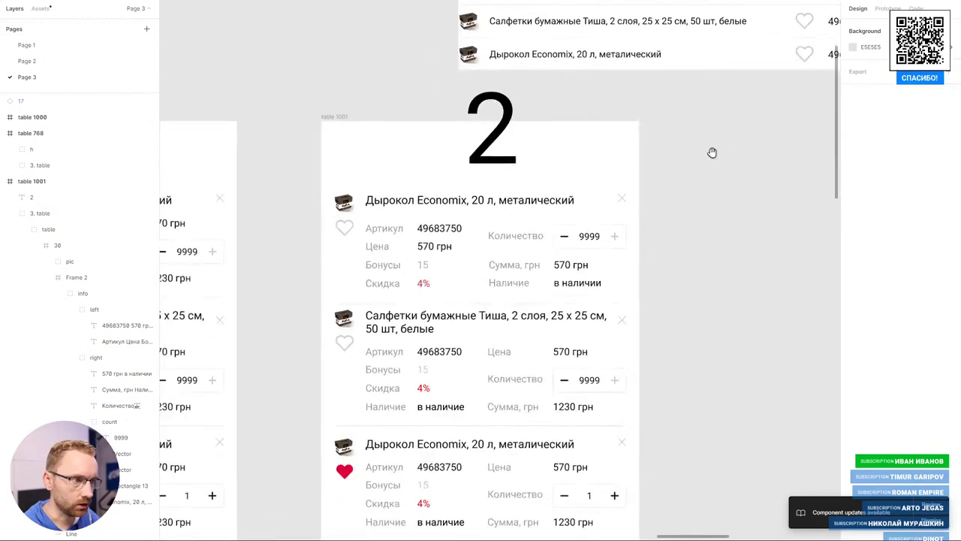
scroll(502, 246, up, 2)
scroll(526, 327, down, 2)
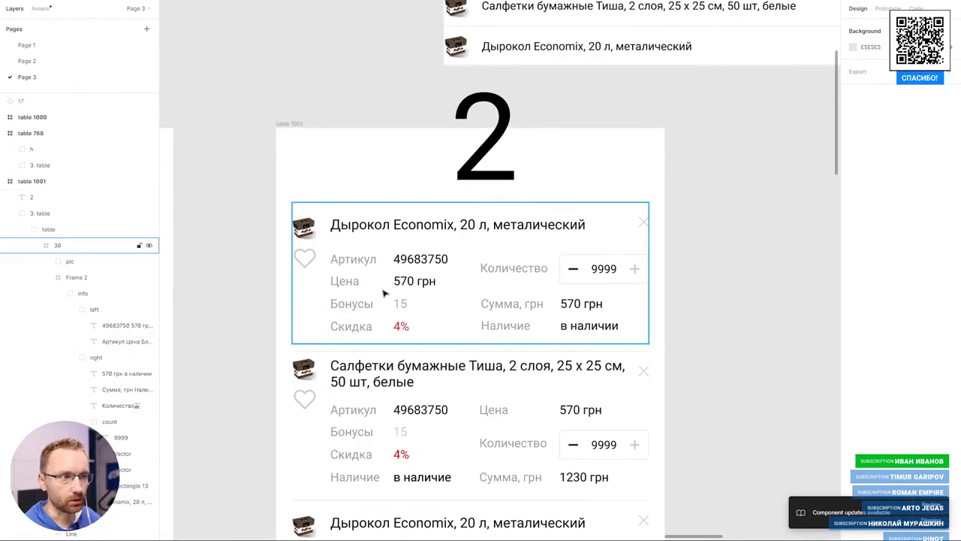
scroll(386, 290, down, 2)
scroll(649, 139, up, 3)
scroll(587, 186, up, 3)
- Drag the Цена, грн, Бонусы and Скидка headers down onto the first row
click(583, 205)
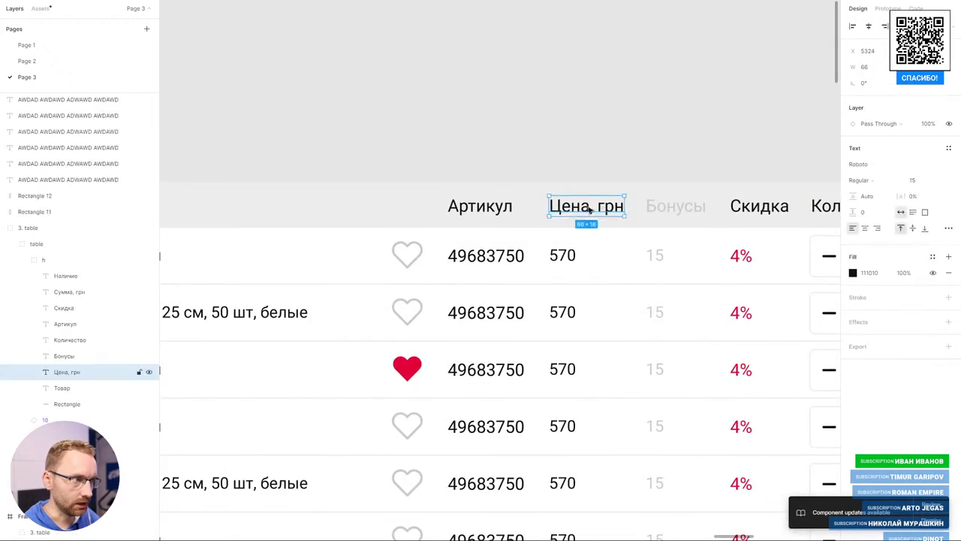
drag(583, 207, 496, 239)
drag(676, 206, 488, 254)
scroll(573, 225, right, 3)
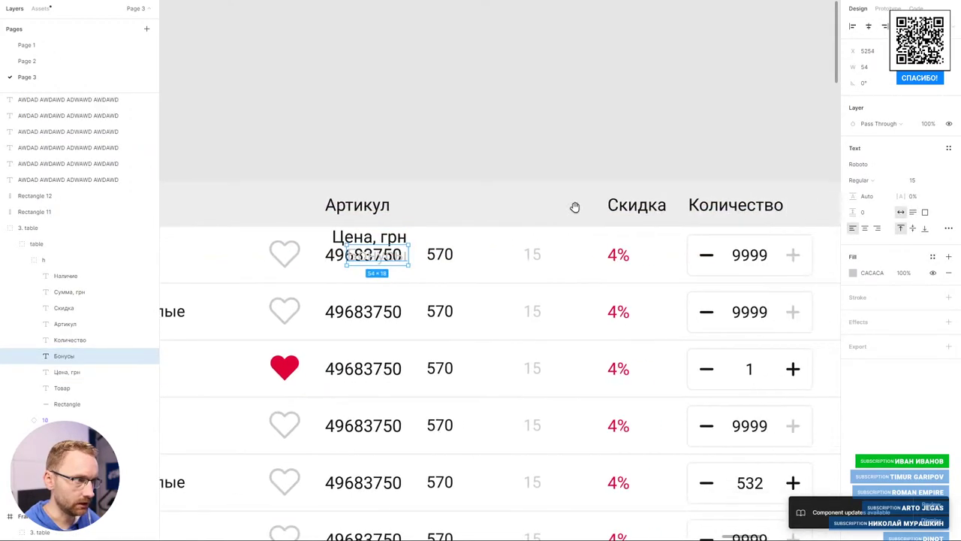
click(631, 204)
drag(638, 207, 374, 274)
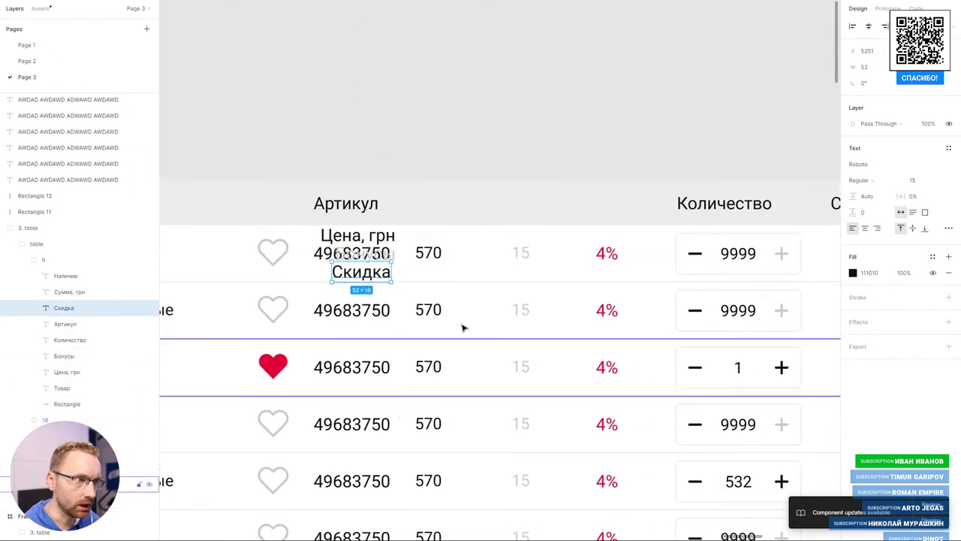
- Move the Сумма, грн header onto the first row, with Наличие beneath it
scroll(579, 213, right, 5)
click(578, 213)
mouse_move(578, 213)
mouse_down()
mouse_move(469, 245)
mouse_move(448, 240)
mouse_up()
click(703, 217)
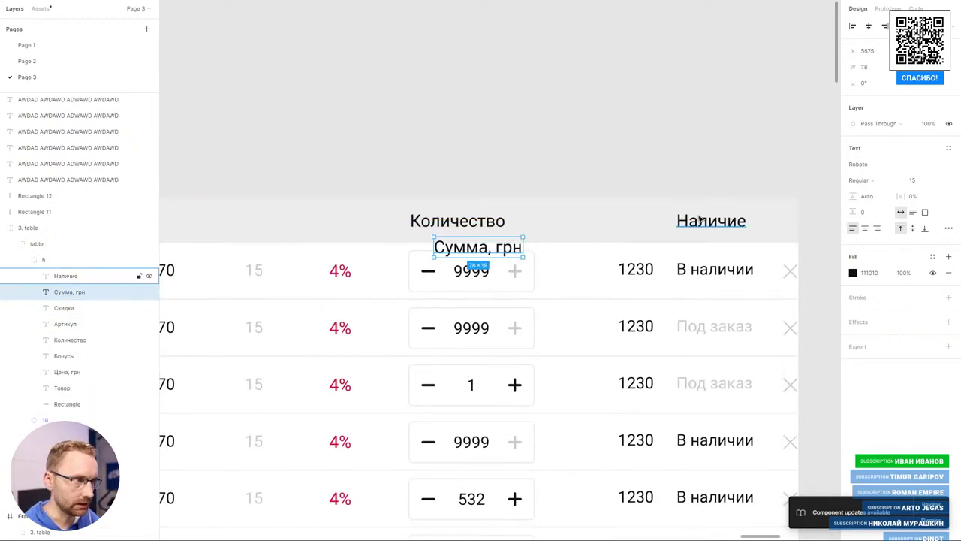
drag(704, 216, 448, 298)
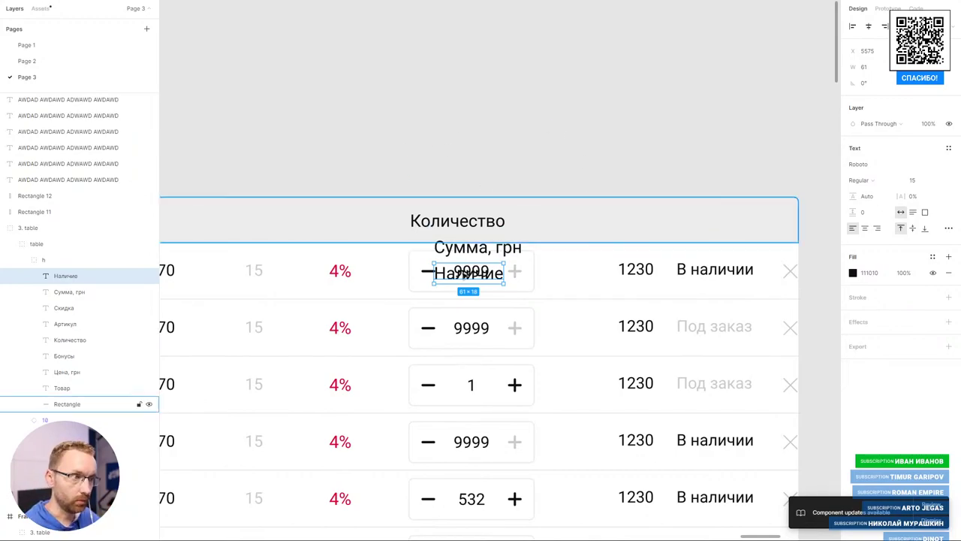
scroll(466, 165, down, 3)
click(485, 116)
scroll(486, 117, down, 3)
- Pan to frame 2 and inspect the first card's values text and quantity counter
scroll(473, 150, down, 2)
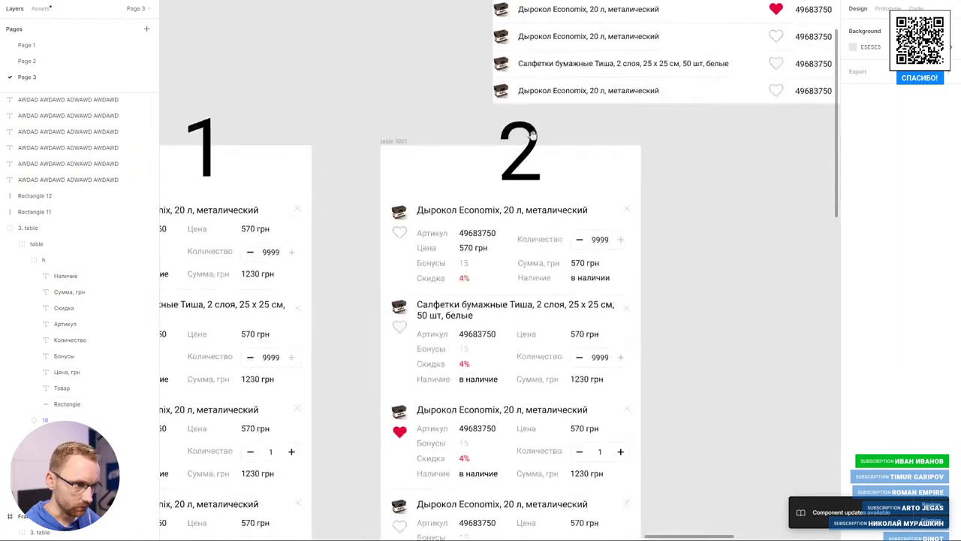
scroll(464, 210, up, 5)
drag(373, 101, 451, 149)
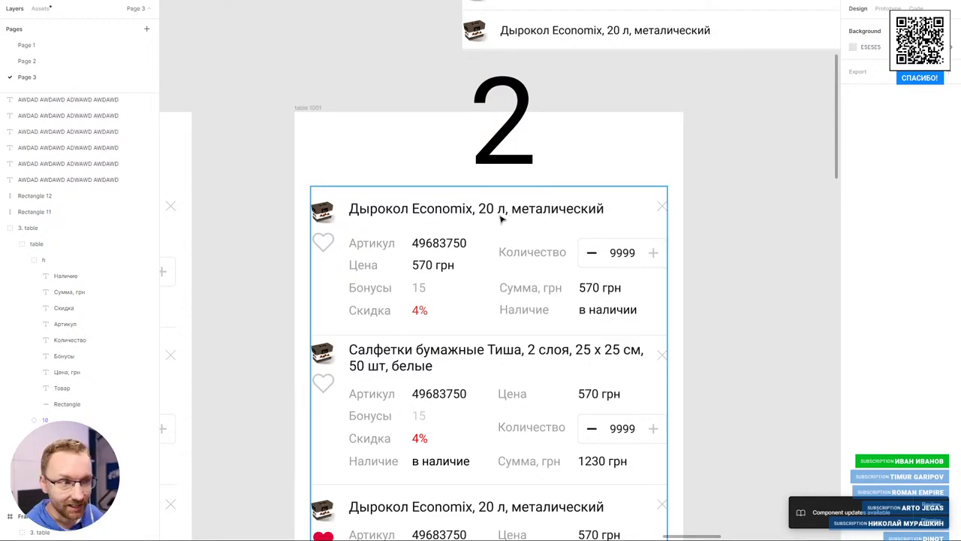
scroll(393, 277, up, 3)
ctrl+click(455, 261)
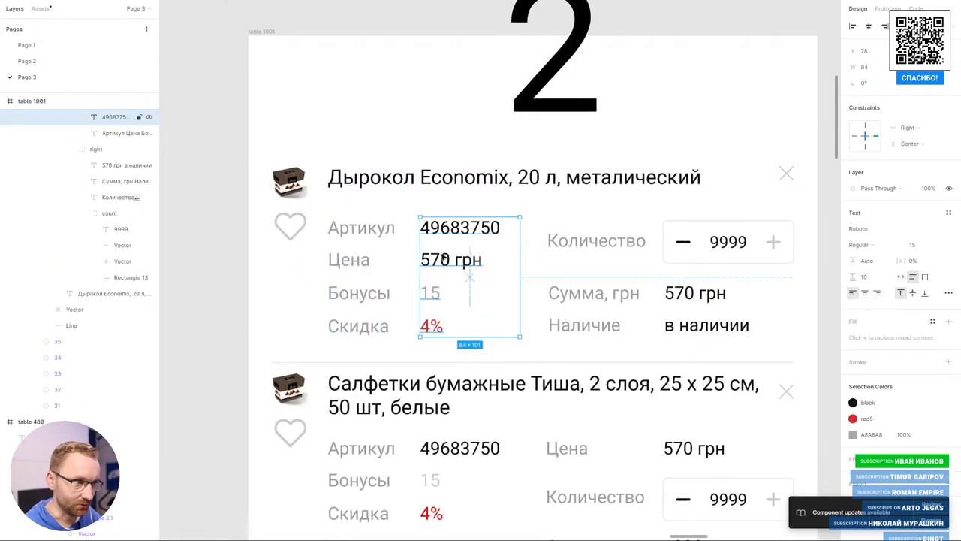
ctrl+click(743, 241)
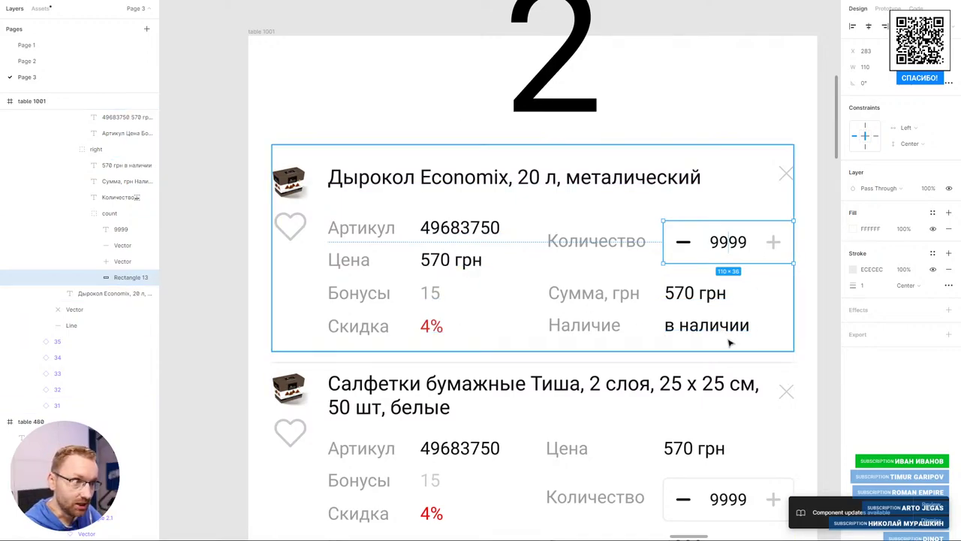
scroll(572, 255, down, 1)
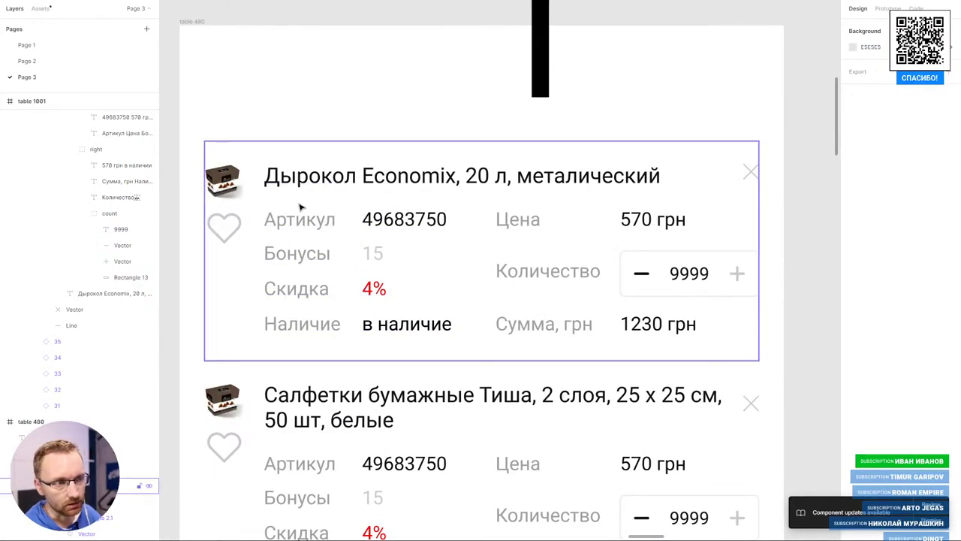
- Draw a small grey rectangle below Сумма, грн on the 480 layout's first card
click(429, 155)
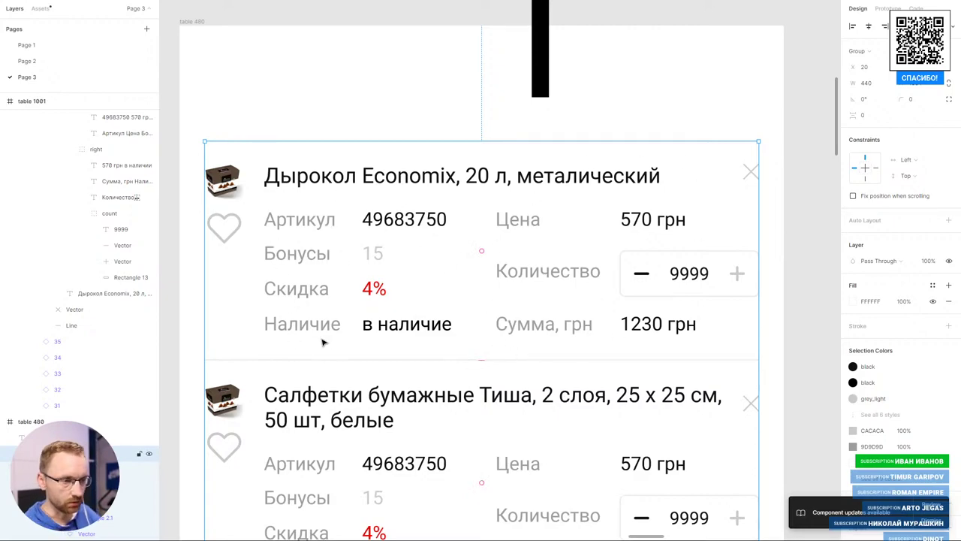
scroll(450, 241, up, 1)
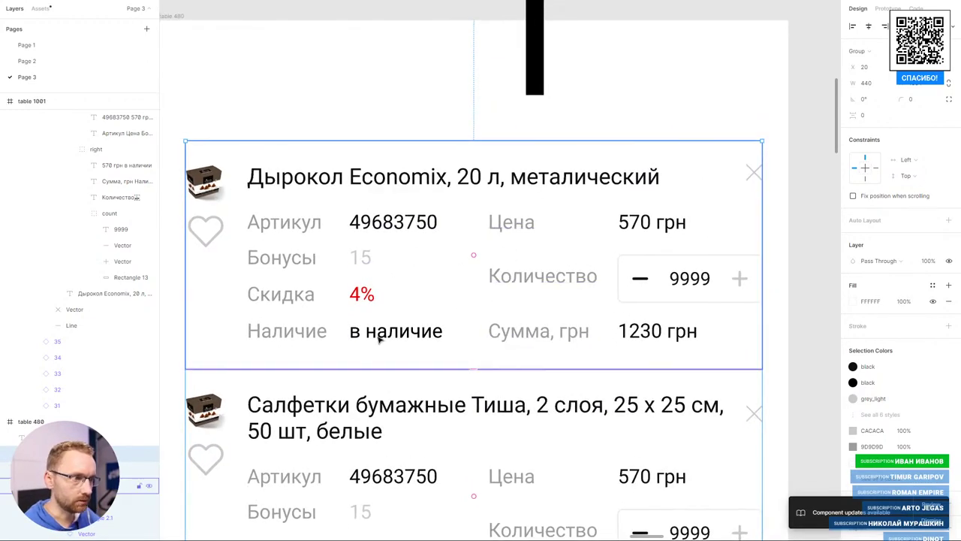
mouse_move(515, 353)
mouse_down()
mouse_move(563, 365)
mouse_move(620, 346)
mouse_move(334, 334)
mouse_up()
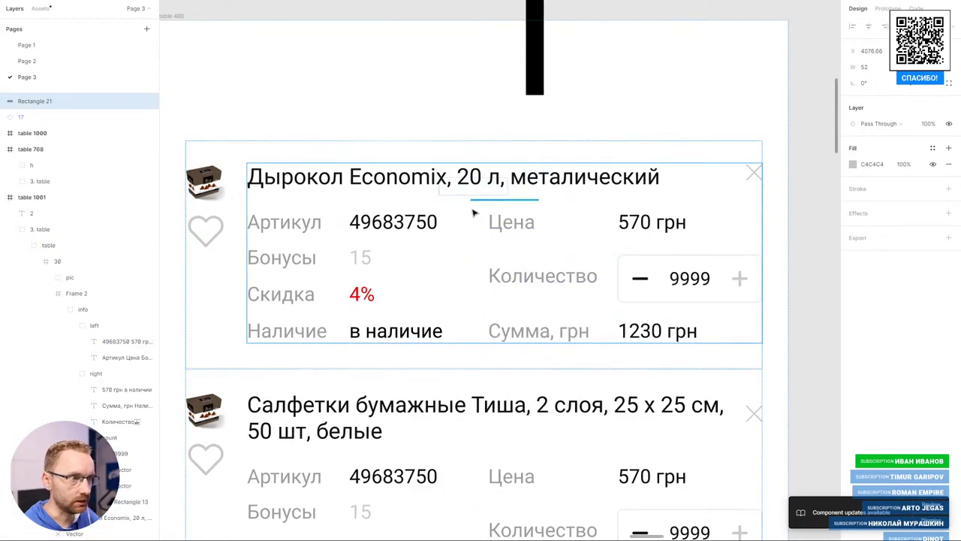
- Remove the temporary grey rectangle from the first product card
key(Escape)
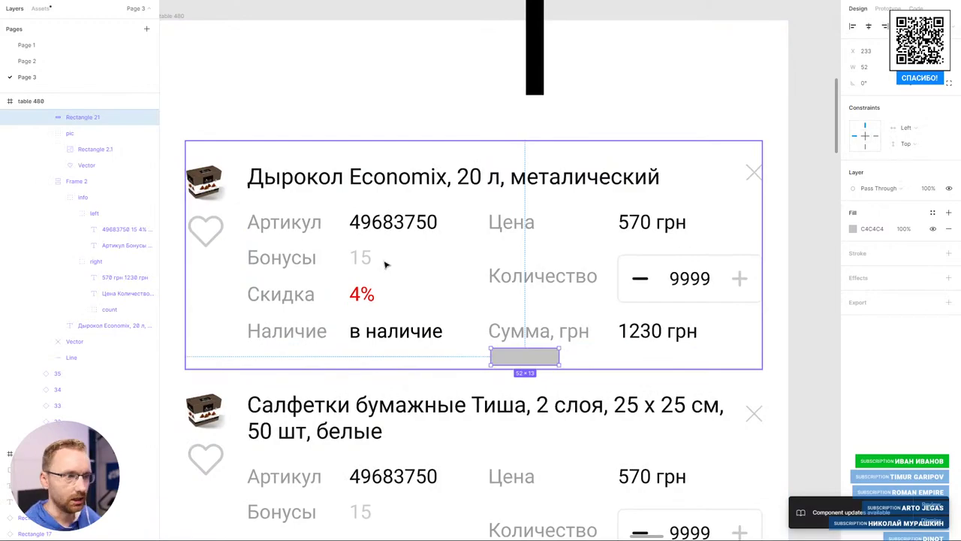
scroll(296, 257, down, 3)
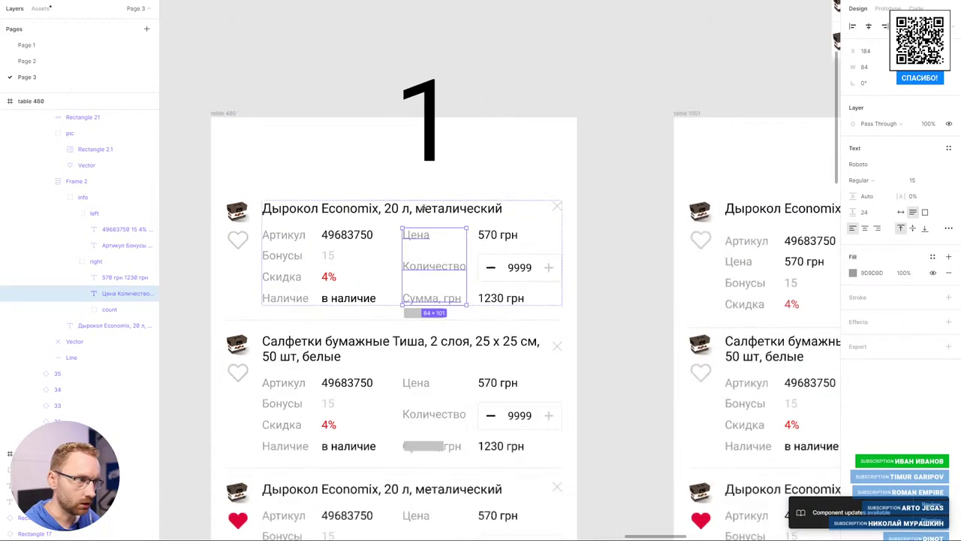
click(326, 217)
scroll(326, 217, up, 3)
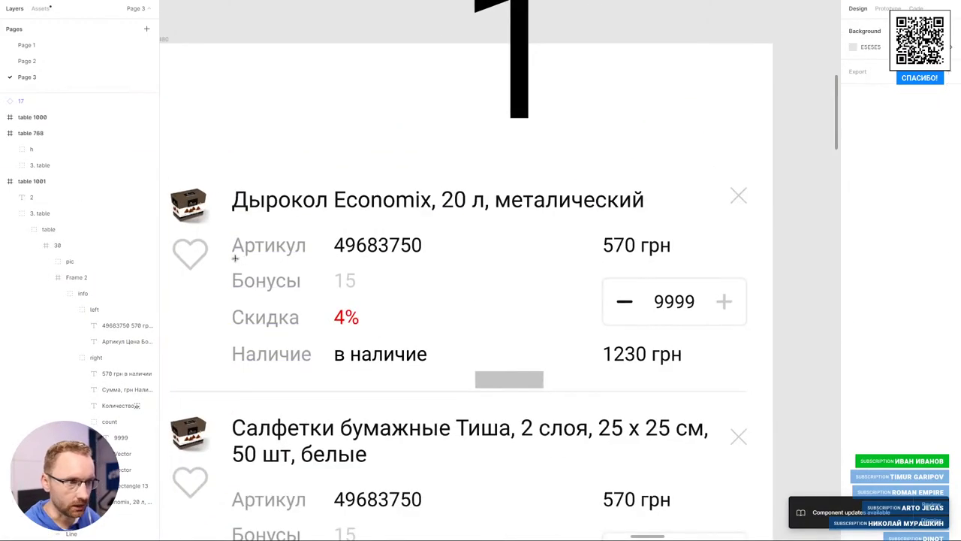
key(ctrl+v)
key(Delete)
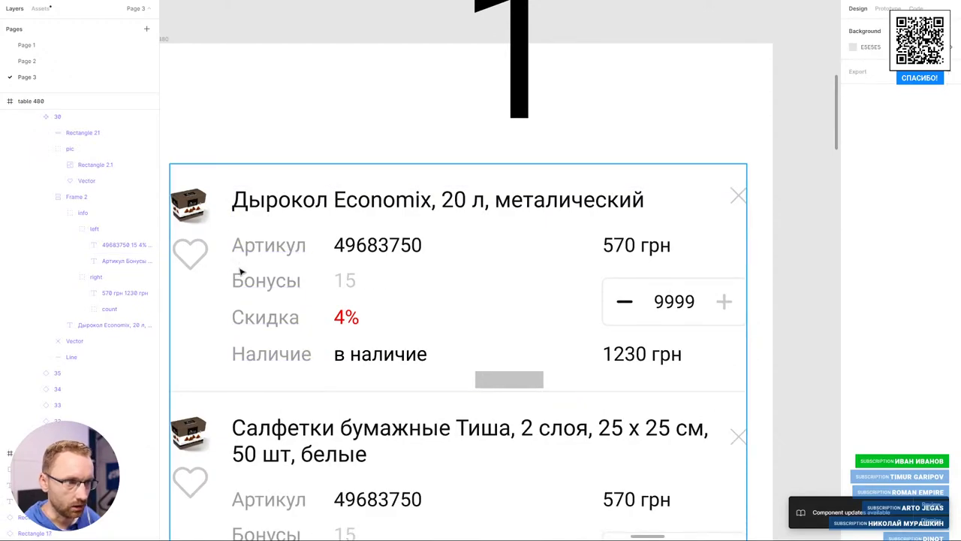
- Paste the Цена, Количество and Сумма, грн labels into the card's right group
key(ctrl+v)
scroll(613, 173, down, 3)
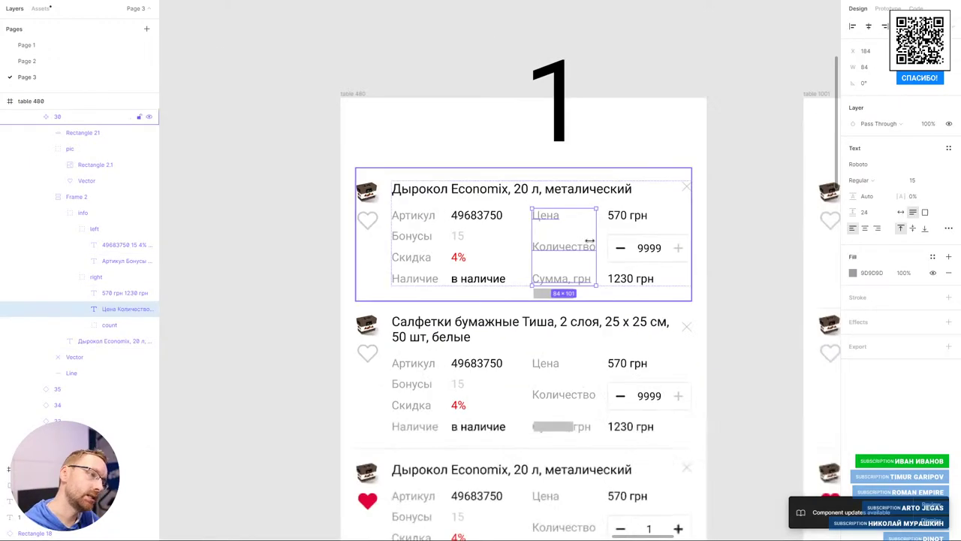
scroll(556, 278, up, 5)
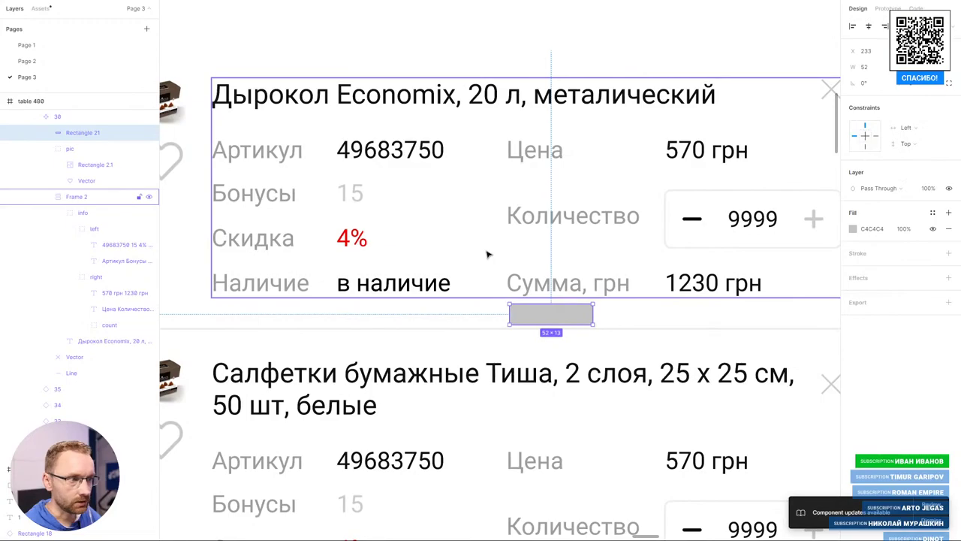
scroll(487, 254, down, 2)
scroll(476, 257, down, 3)
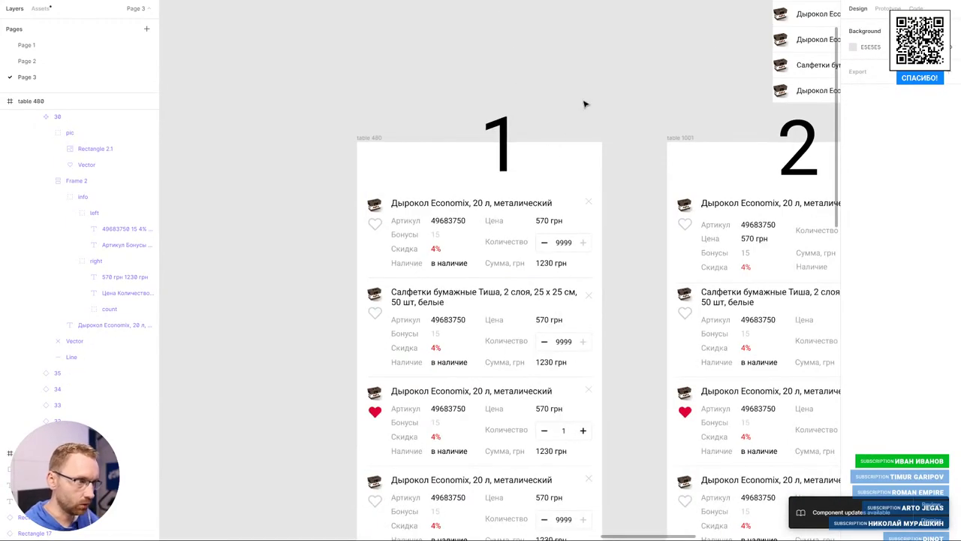
drag(585, 103, 481, 133)
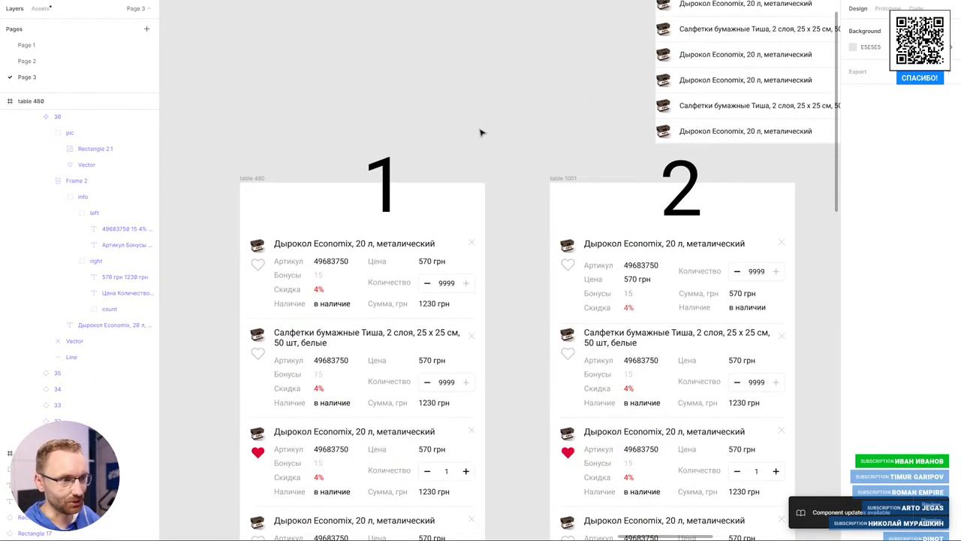
scroll(394, 244, up, 5)
scroll(376, 247, down, 3)
scroll(383, 187, left, 3)
scroll(393, 128, left, 3)
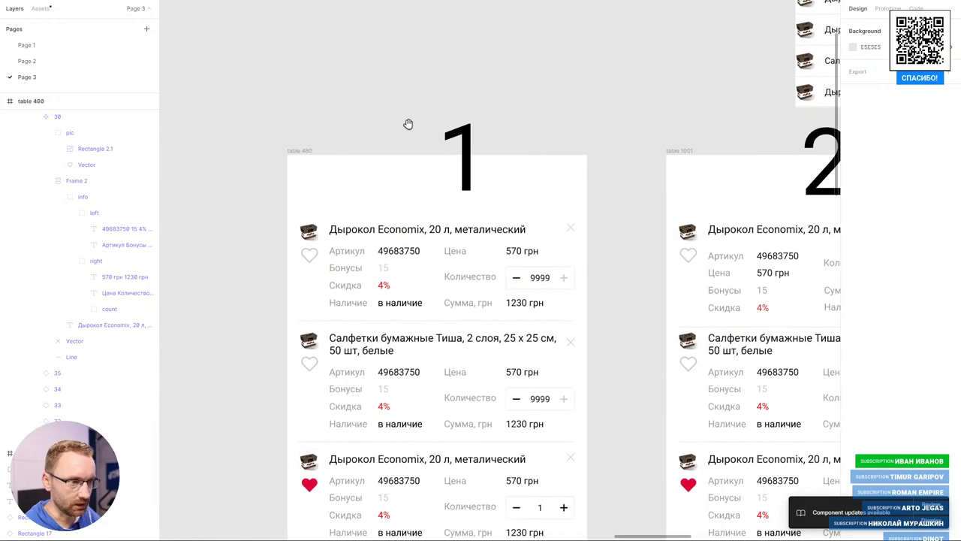
drag(408, 124, 406, 106)
scroll(419, 114, down, 1)
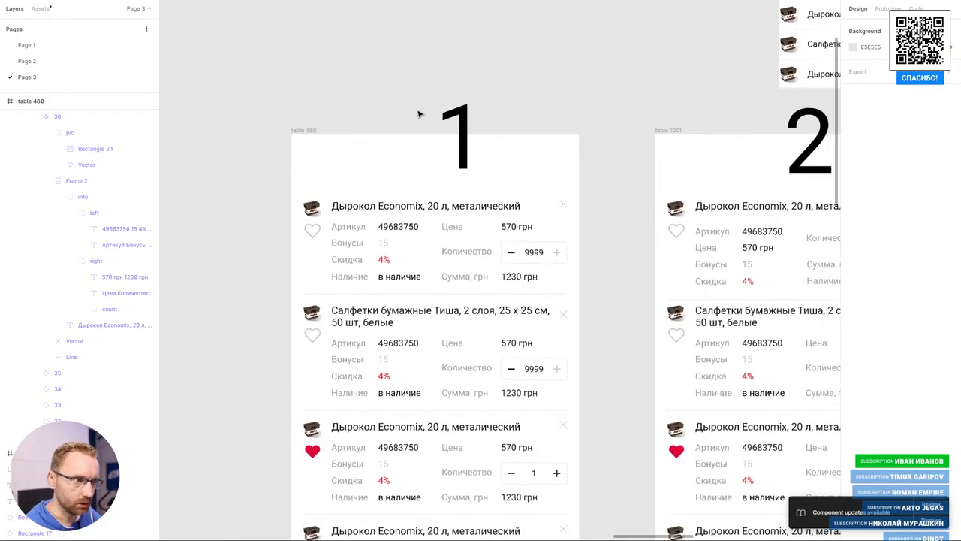
drag(602, 134, 599, 111)
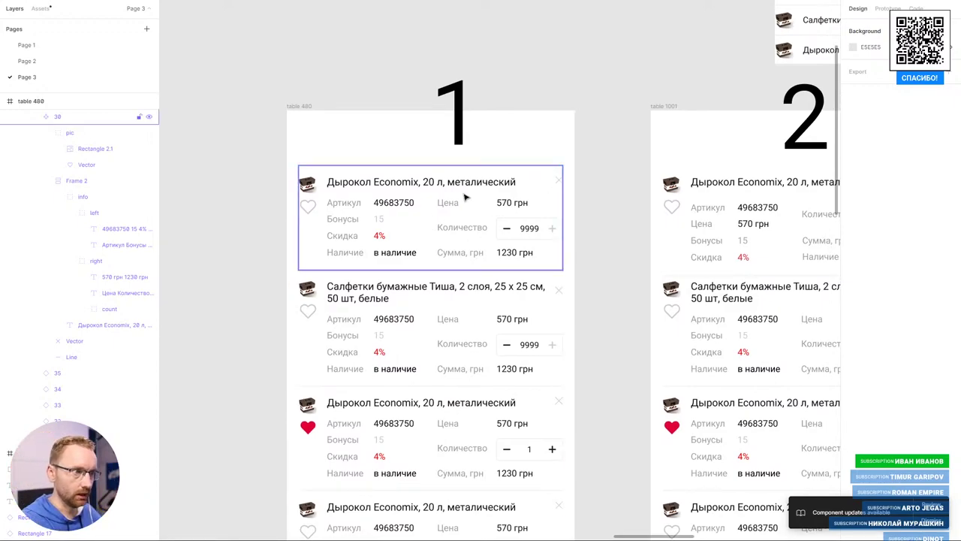
scroll(462, 191, up, 2)
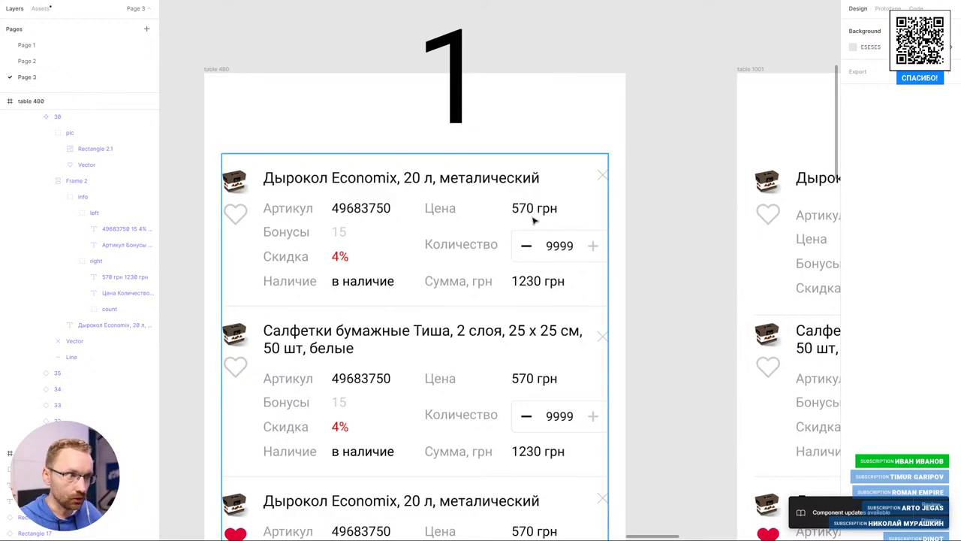
- In the 480 card, set price to 2, quantity to 3 and sum to 6
double_click(530, 214)
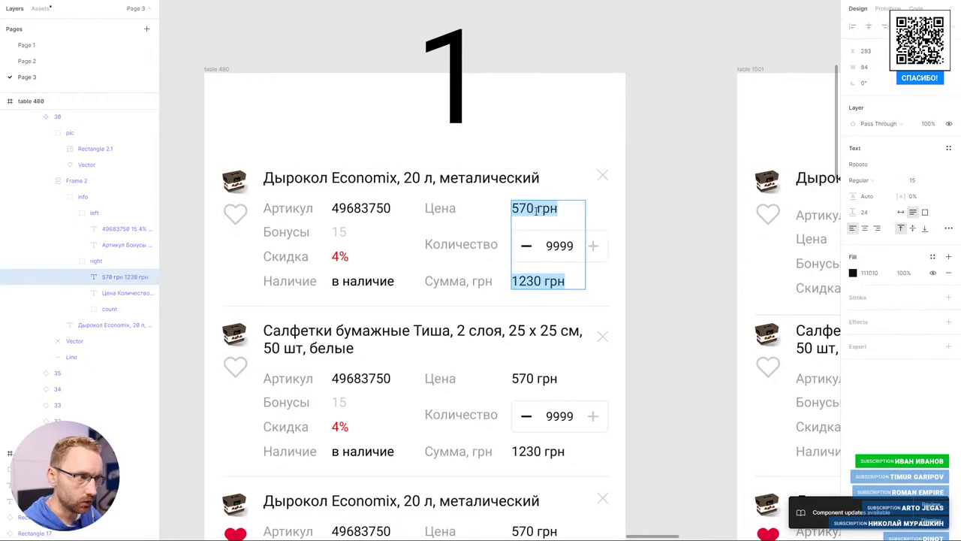
text(2)
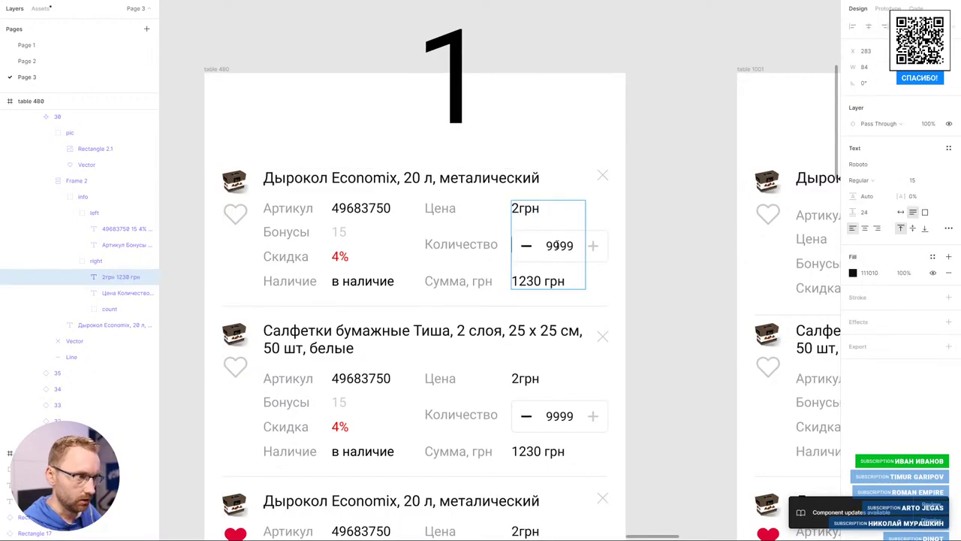
double_click(560, 246)
text(3)
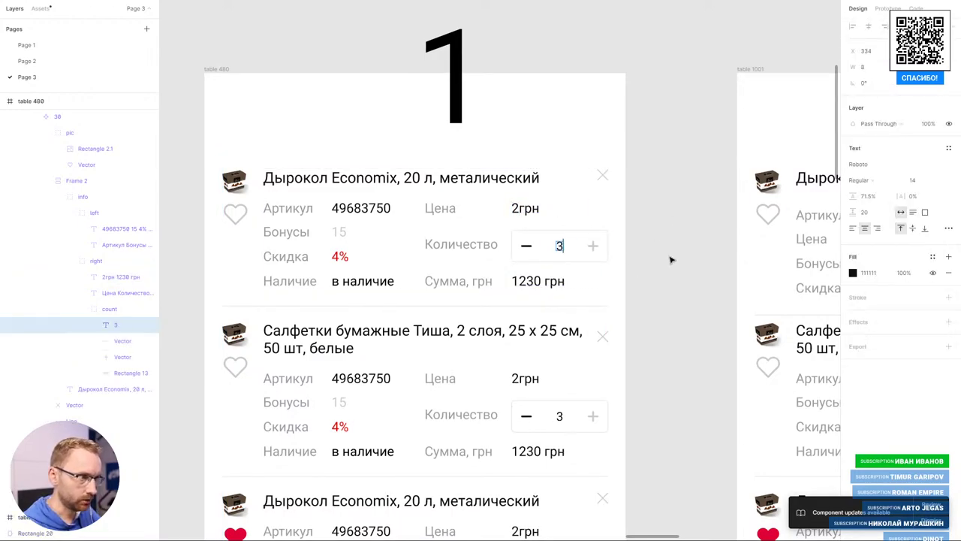
click(543, 282)
double_click(544, 282)
text(6)
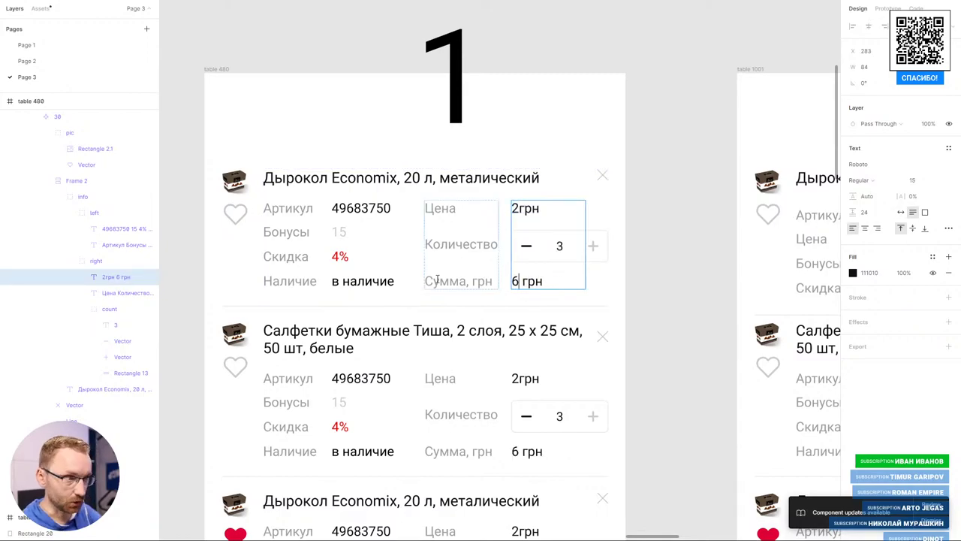
- Change the 1001 card's price from 570 to 2 грн
scroll(674, 183, right, 10)
double_click(646, 267)
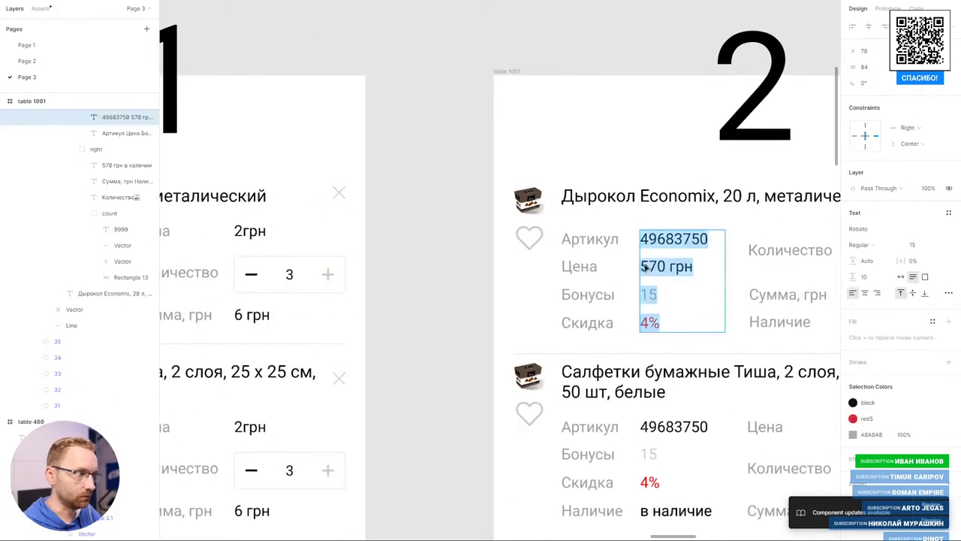
drag(665, 266, 626, 271)
text(2)
scroll(415, 139, right, 5)
scroll(554, 221, up, 3)
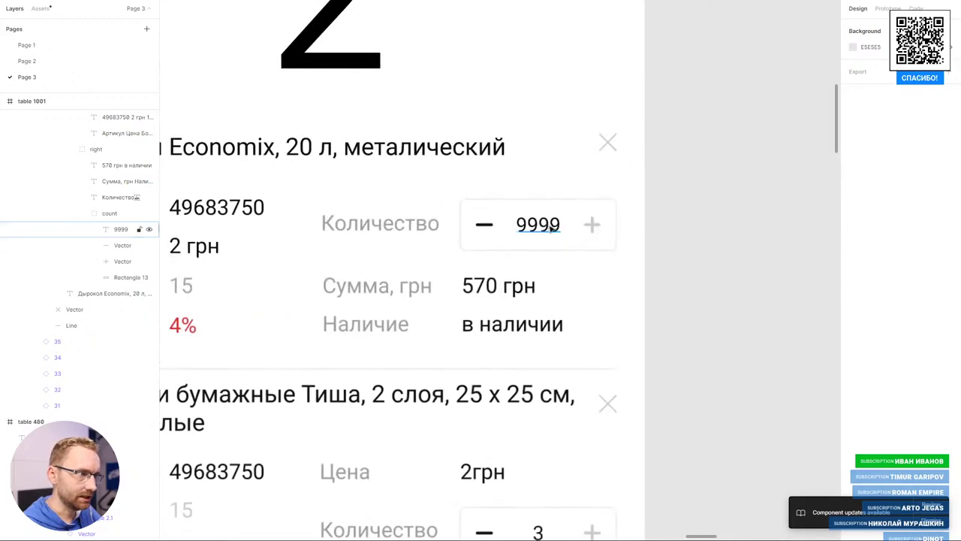
double_click(538, 224)
key(Escape)
scroll(725, 242, down, 5)
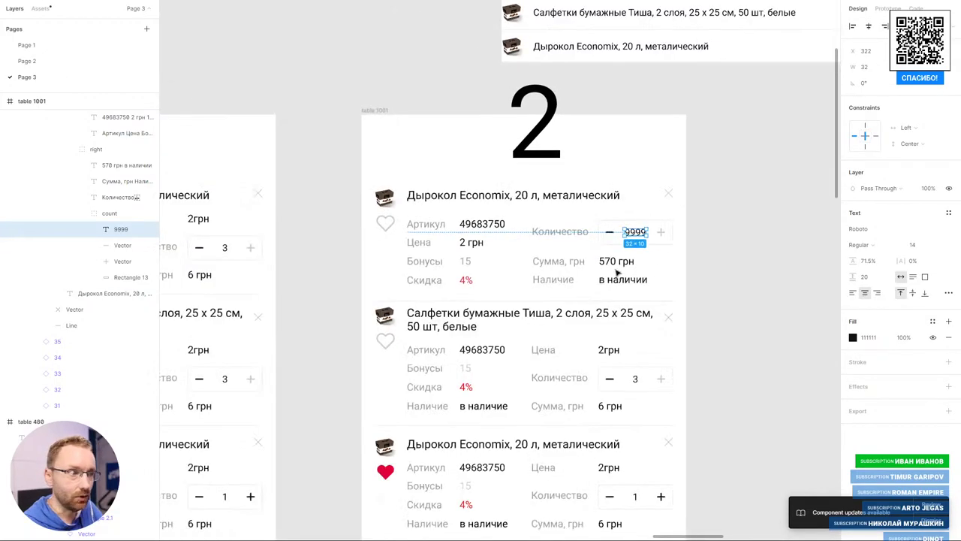
click(755, 223)
click(665, 240)
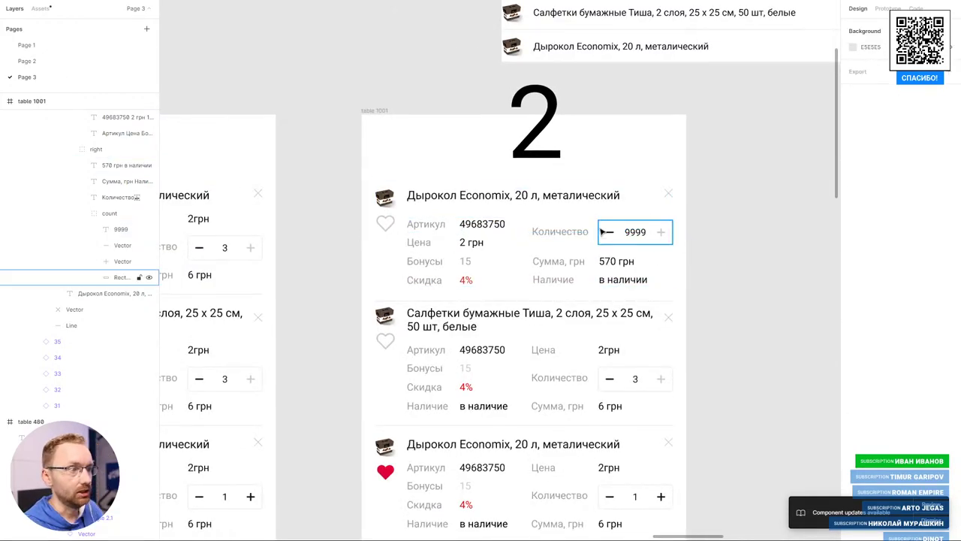
scroll(553, 228, up, 3)
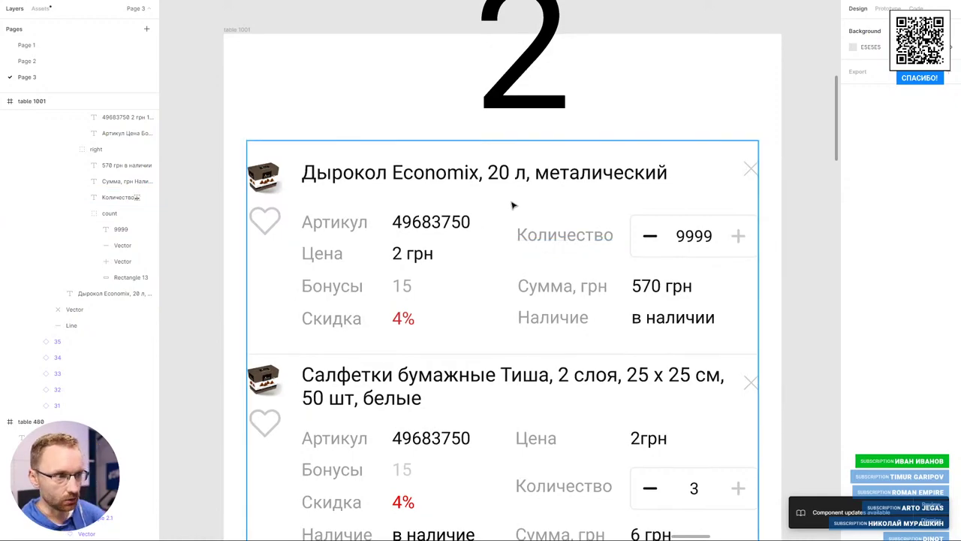
click(691, 237)
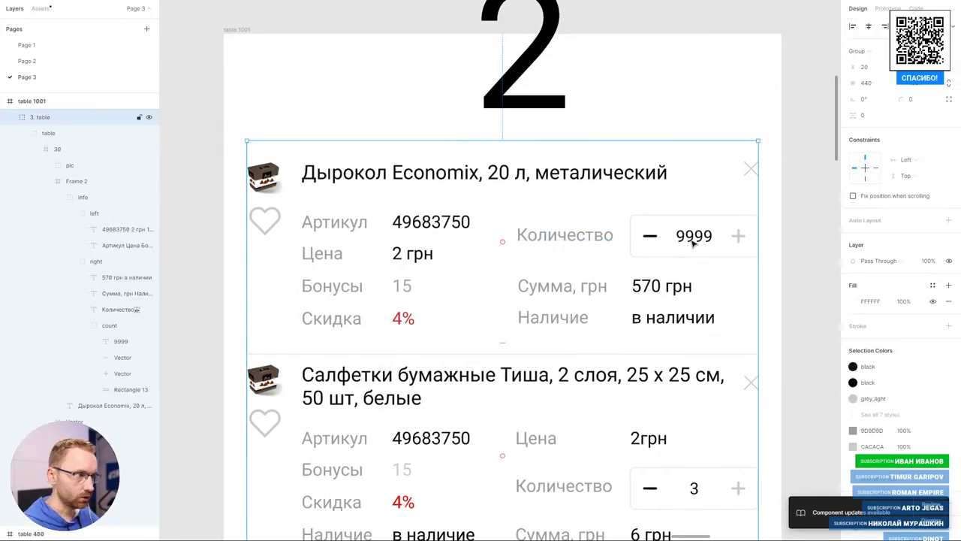
double_click(690, 237)
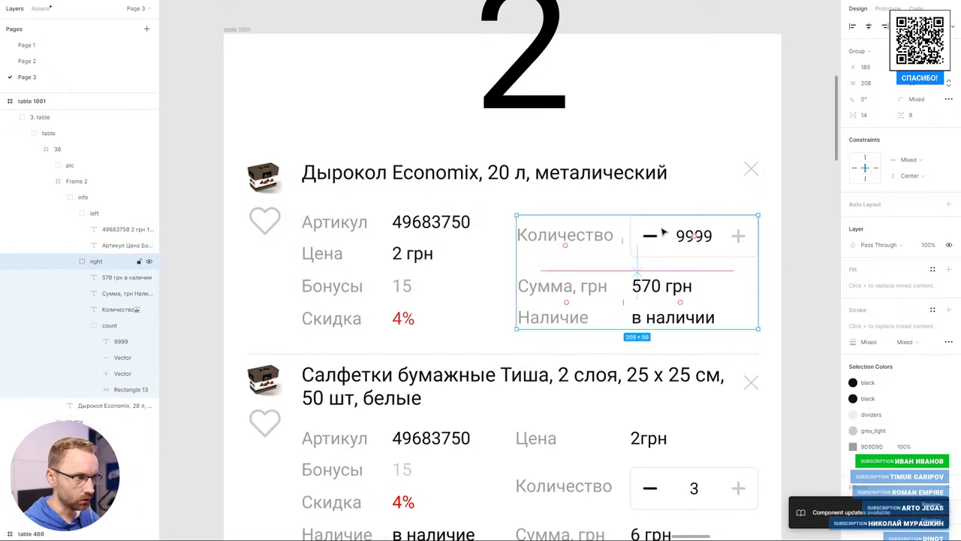
double_click(677, 253)
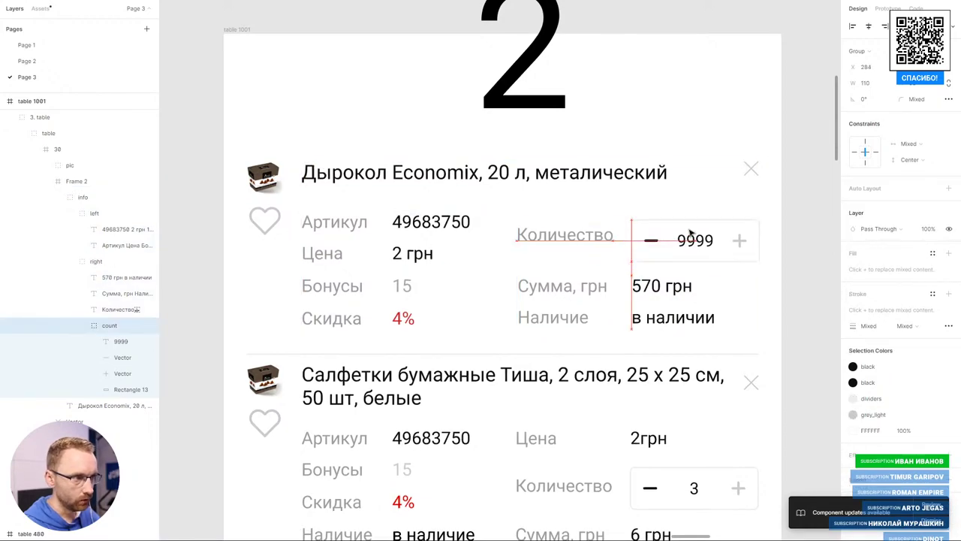
drag(591, 237, 398, 229)
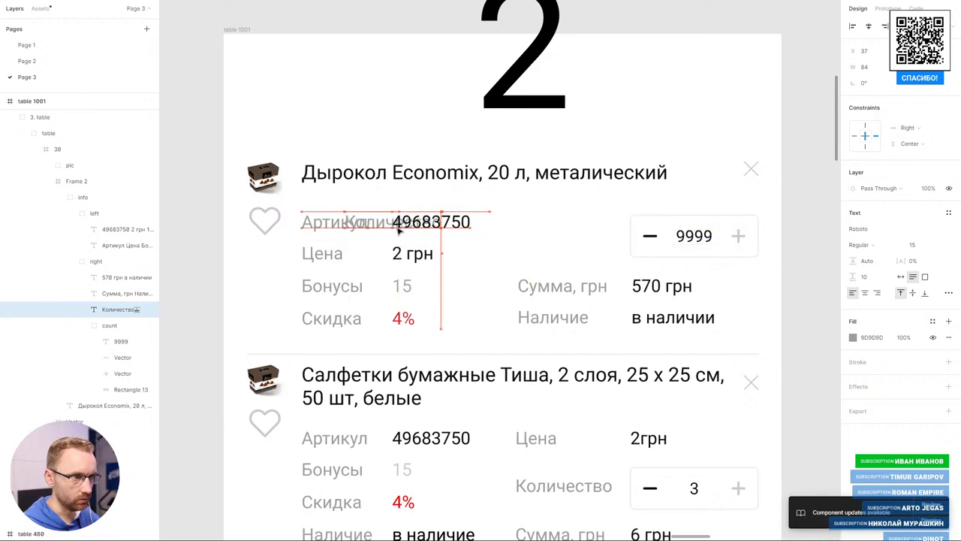
mouse_move(398, 230)
mouse_down()
mouse_move(497, 237)
mouse_move(620, 220)
mouse_up()
key(r)
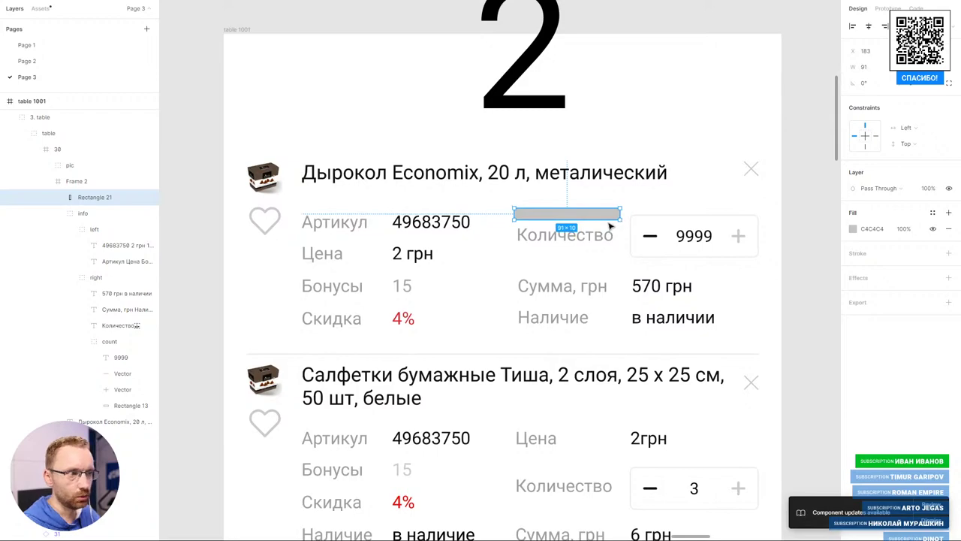
mouse_move(515, 249)
mouse_down()
mouse_move(627, 275)
mouse_move(725, 272)
mouse_up()
key(ctrl+z)
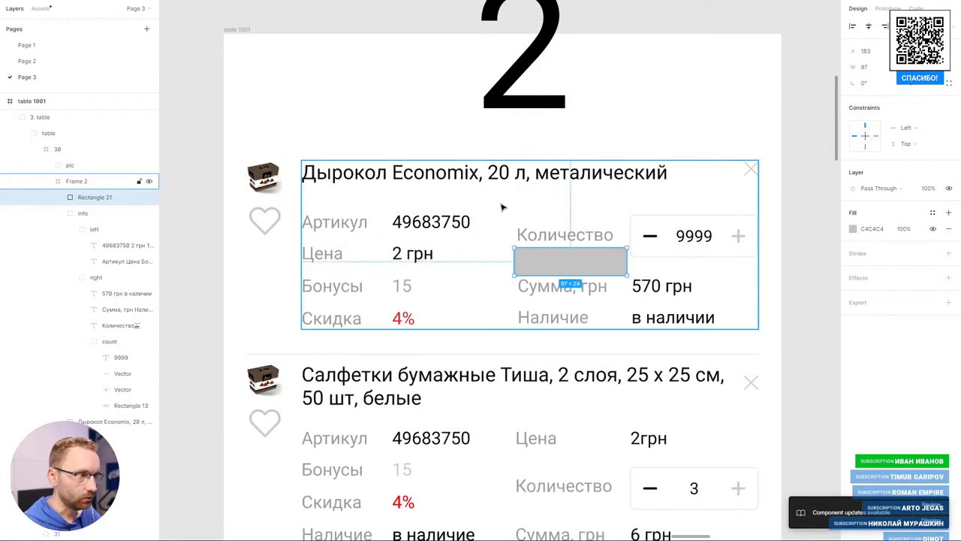
key(Delete)
scroll(518, 215, down, 5)
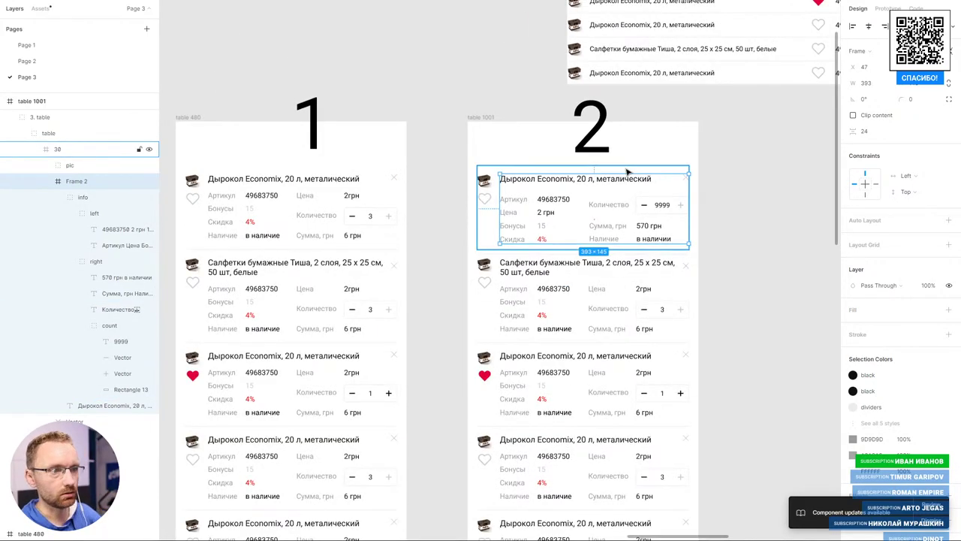
scroll(302, 167, up, 3)
scroll(302, 166, down, 2)
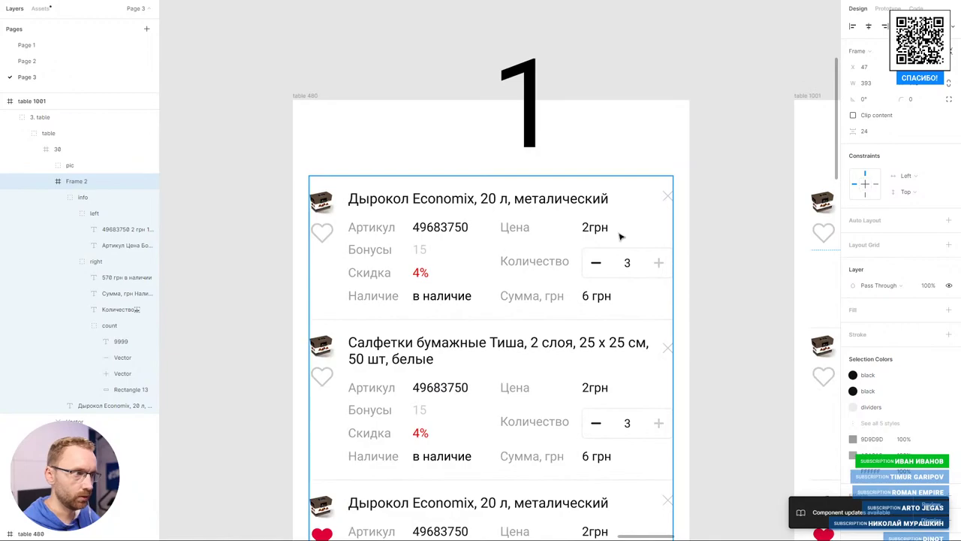
scroll(601, 225, down, 2)
scroll(603, 232, right, 1)
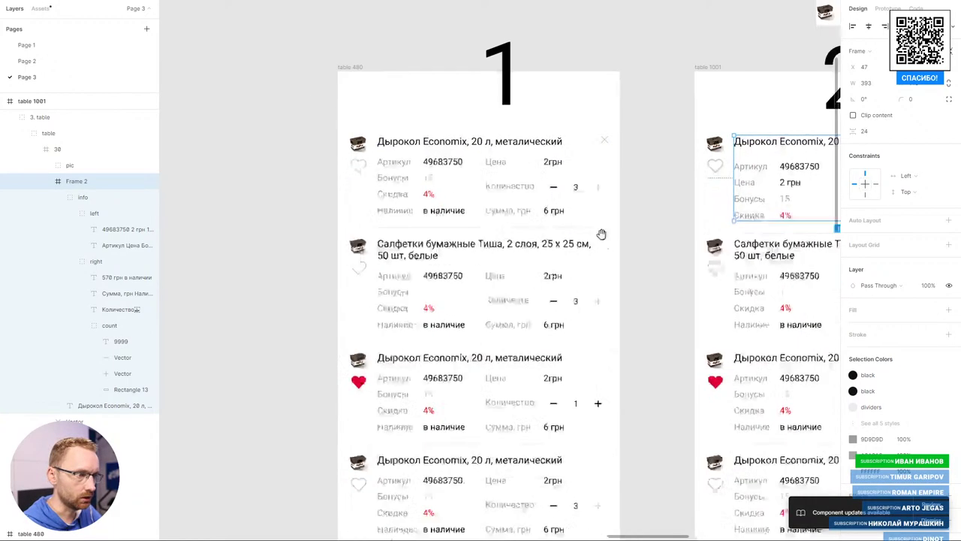
scroll(570, 277, right, 2)
scroll(575, 123, down, 2)
scroll(563, 157, down, 2)
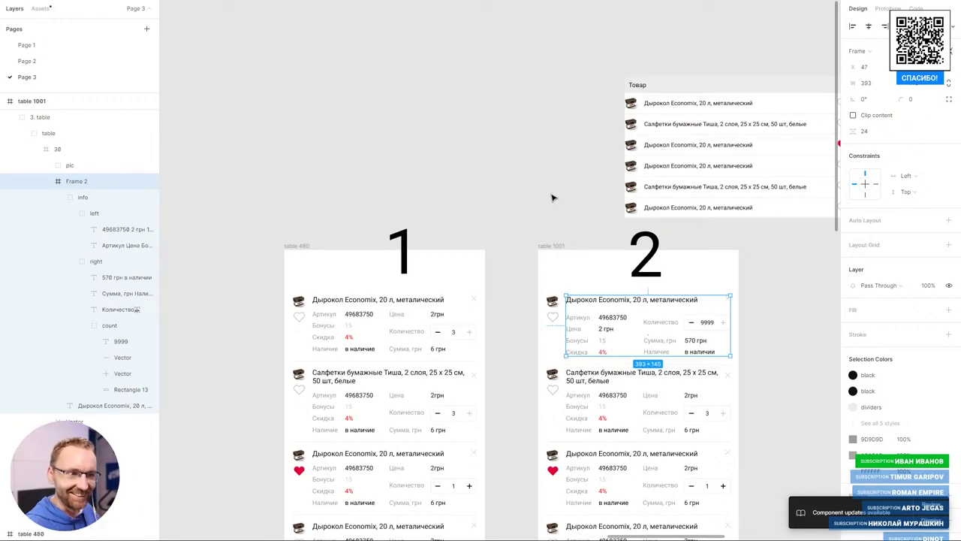
- Switch to the YouTube Studio live chat popup and move it to the upper left
key(alt+Tab)
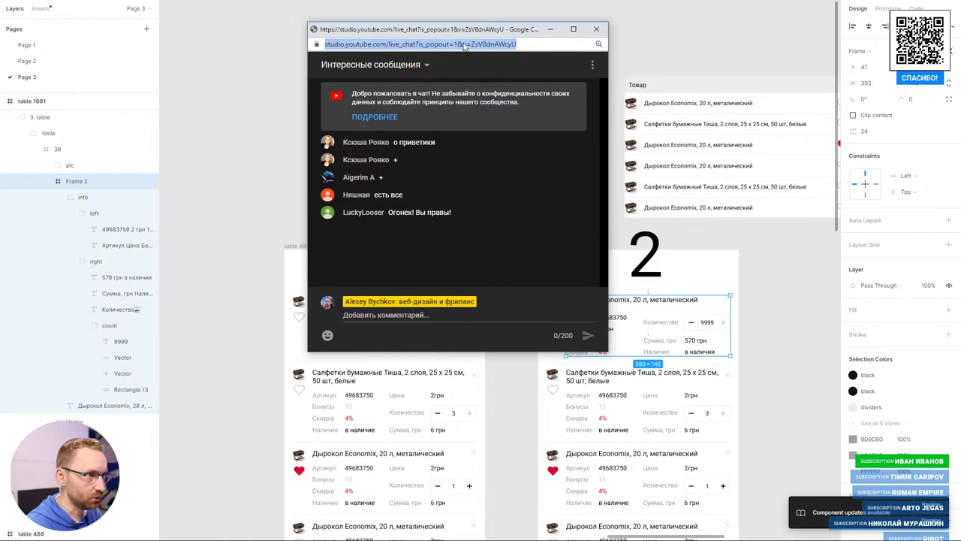
drag(471, 35, 251, 21)
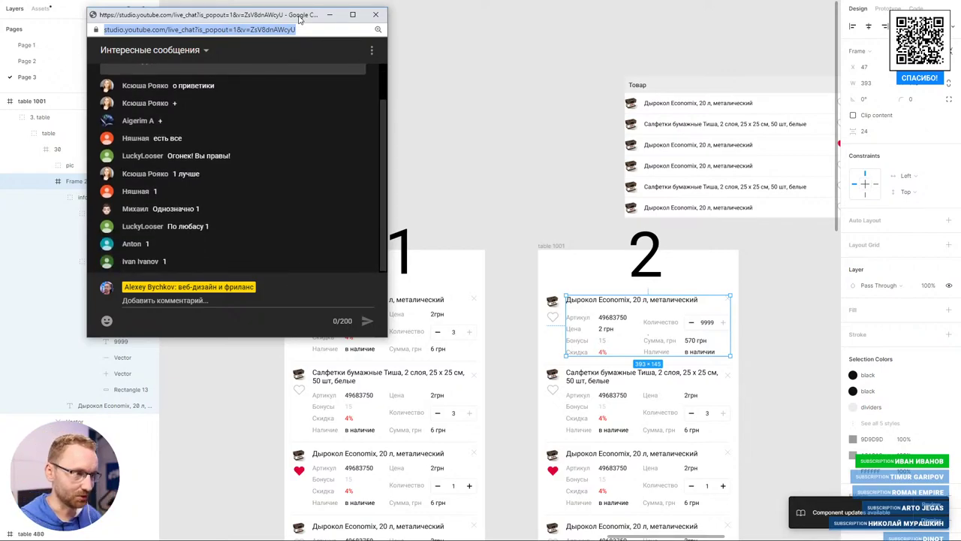
click(530, 93)
scroll(431, 131, up, 1)
scroll(406, 150, up, 3)
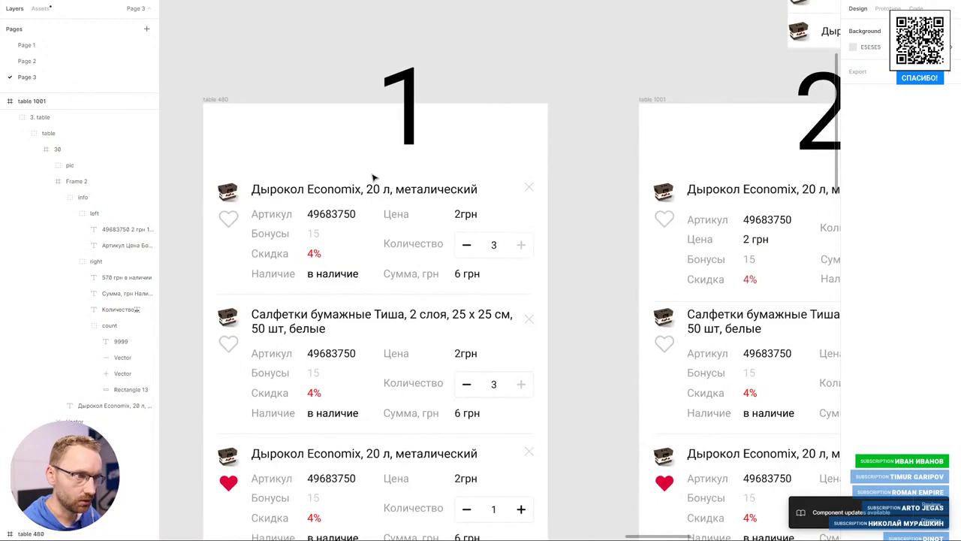
scroll(542, 240, down, 1)
scroll(554, 163, down, 3)
scroll(543, 240, up, 3)
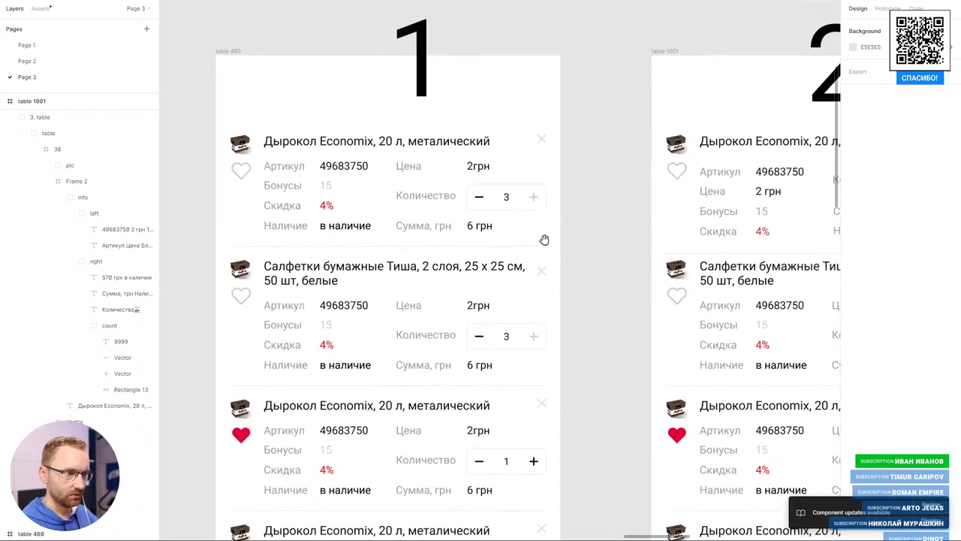
scroll(552, 239, down, 2)
scroll(571, 218, up, 1)
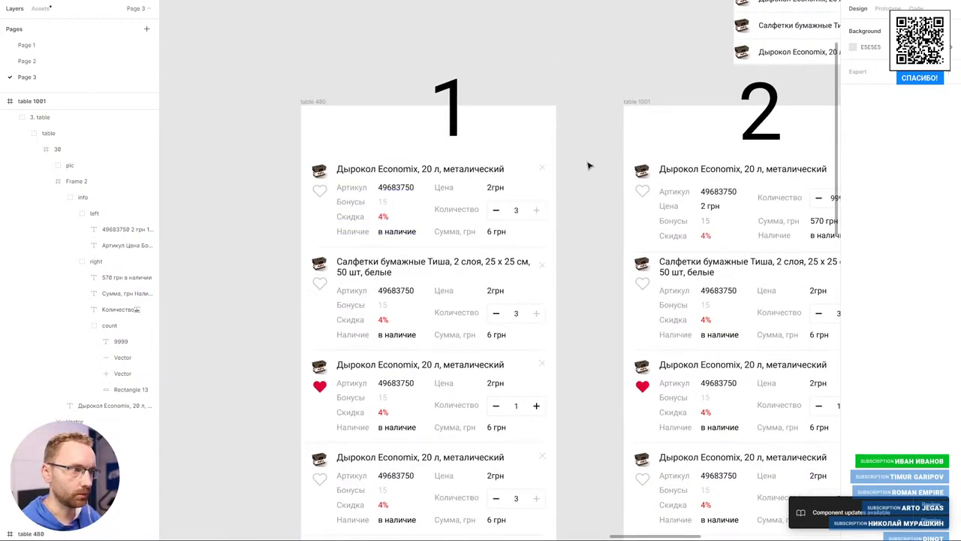
scroll(588, 163, right, 5)
scroll(526, 225, down, 3)
drag(587, 265, 470, 229)
scroll(488, 225, right, 1)
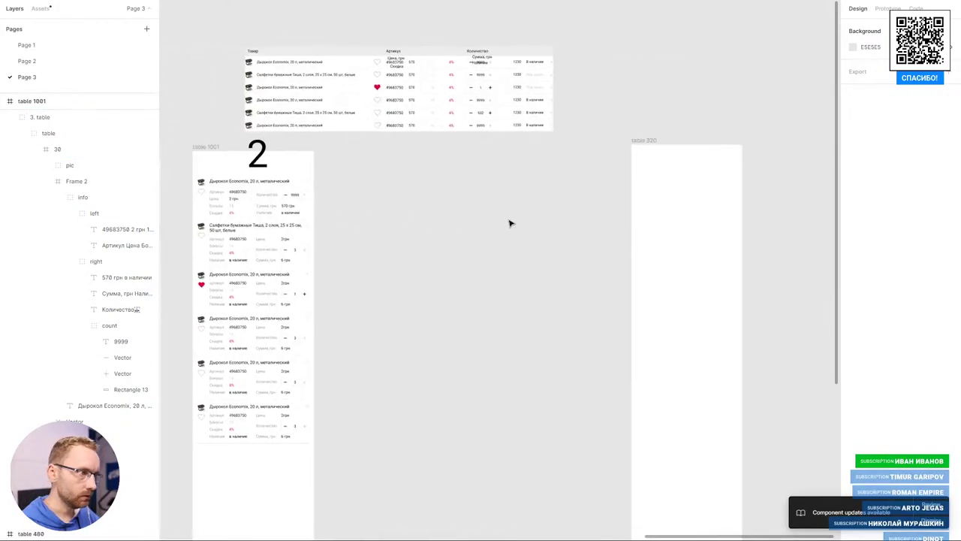
scroll(511, 220, down, 3)
scroll(316, 217, up, 3)
scroll(248, 221, up, 3)
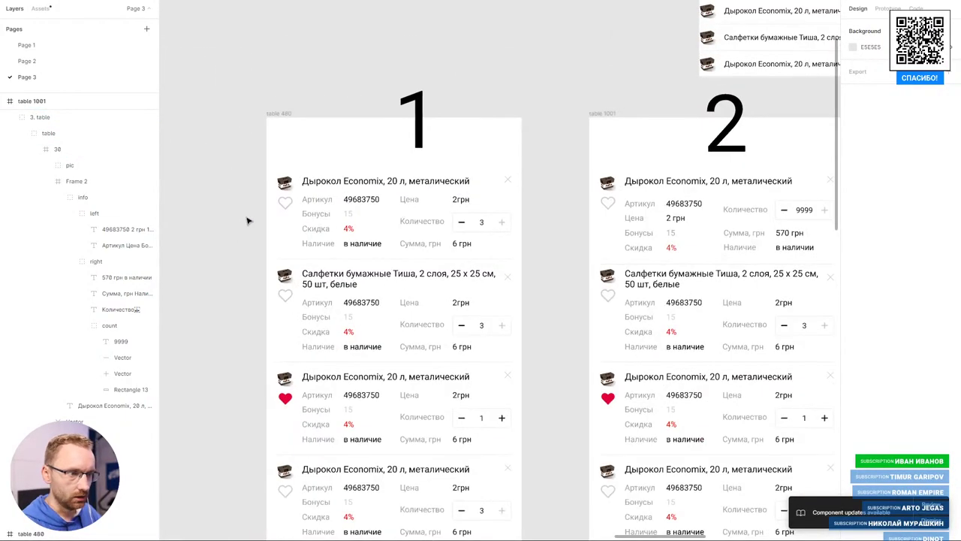
scroll(248, 219, down, 5)
mouse_move(385, 182)
mouse_down()
mouse_move(752, 124)
mouse_move(322, 155)
mouse_up()
click(271, 180)
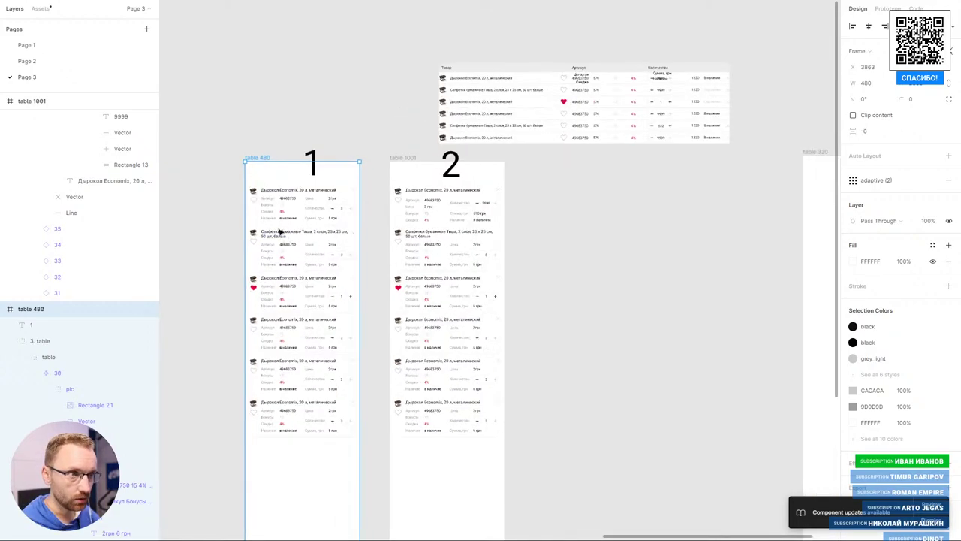
- Copy the '3. table' card list from frame 1 into the table 320 frame
click(262, 193)
drag(270, 217, 561, 237)
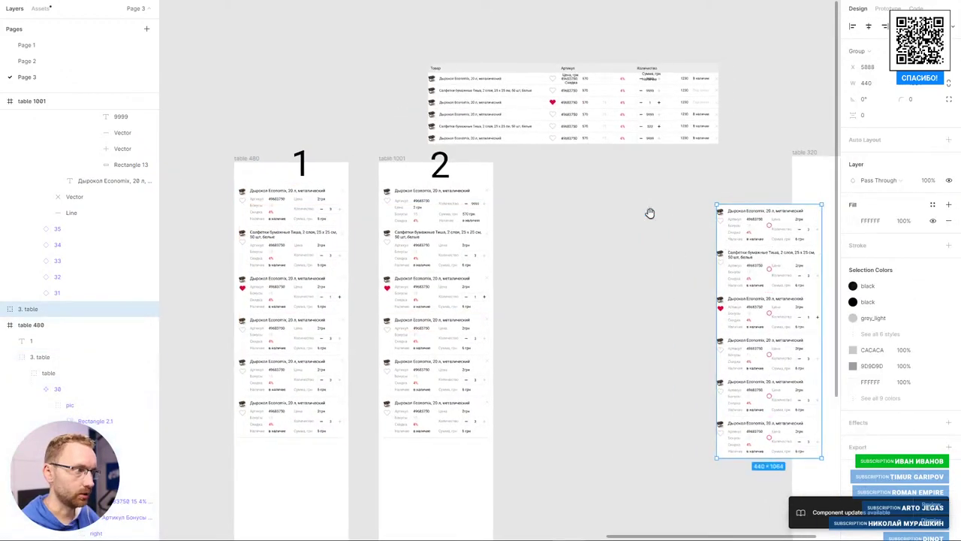
scroll(650, 213, up, 5)
drag(704, 239, 628, 262)
- Show layout grids and align the copied card list to X 20 at the frame's left margin
scroll(608, 178, up, 3)
key(ctrl+shift+4)
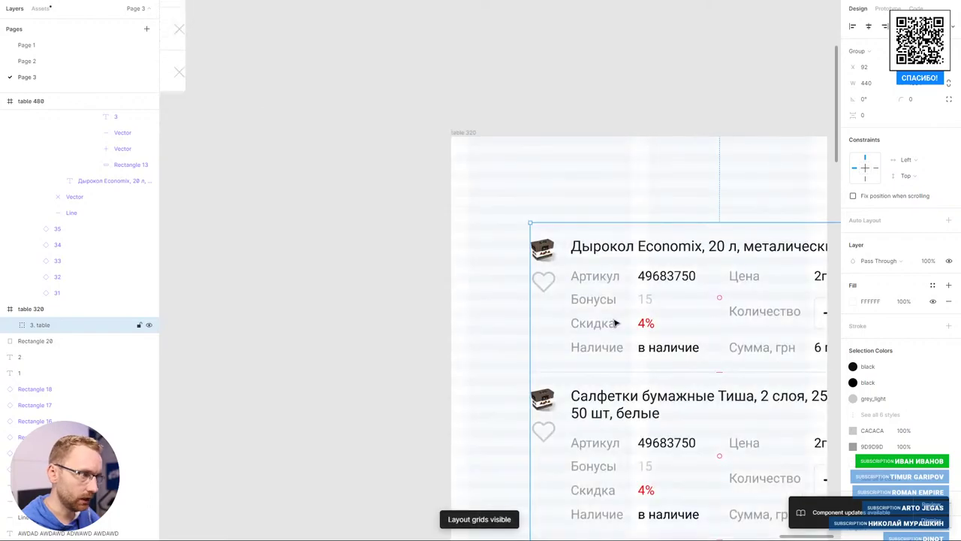
drag(618, 326, 553, 281)
scroll(432, 279, down, 3)
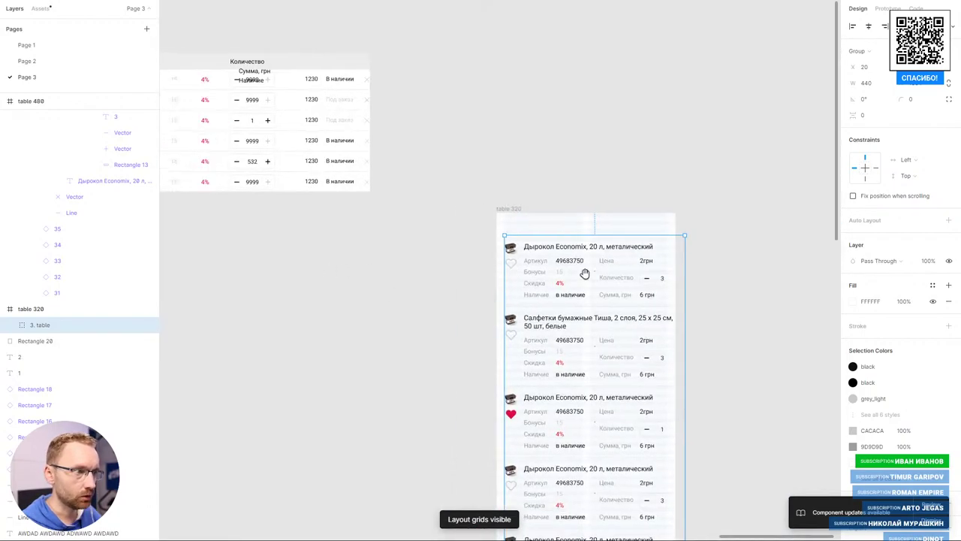
scroll(583, 273, down, 2)
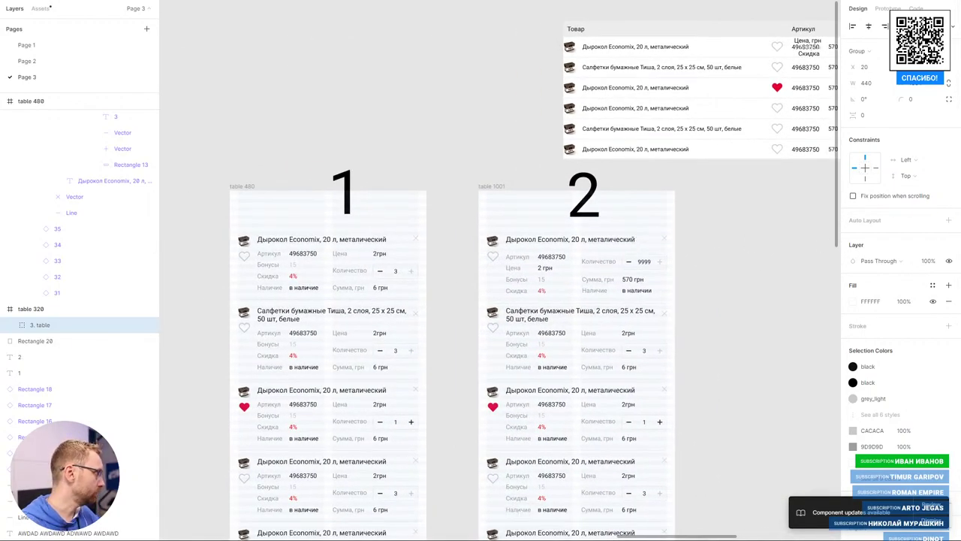
click(432, 135)
scroll(440, 215, left, 5)
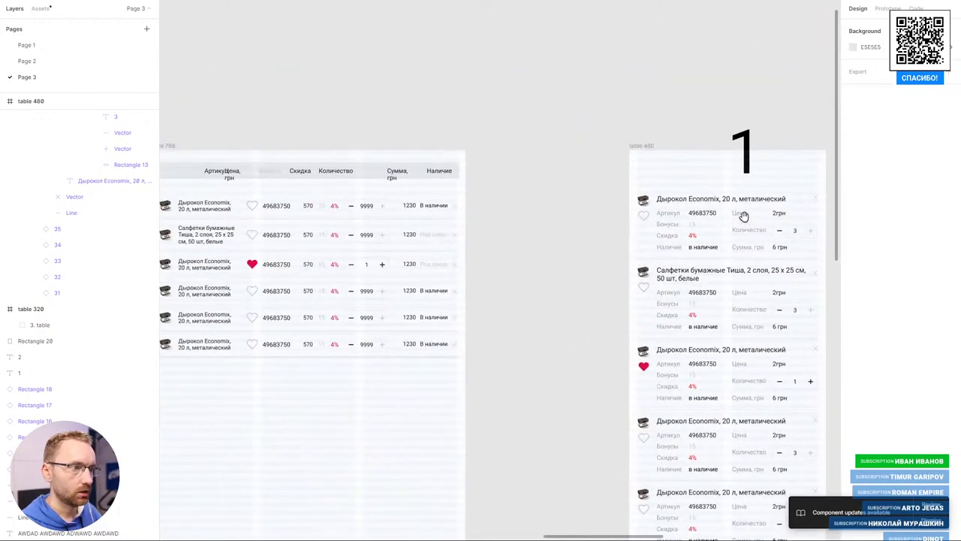
mouse_move(743, 216)
mouse_down()
mouse_move(761, 198)
mouse_move(393, 197)
mouse_up()
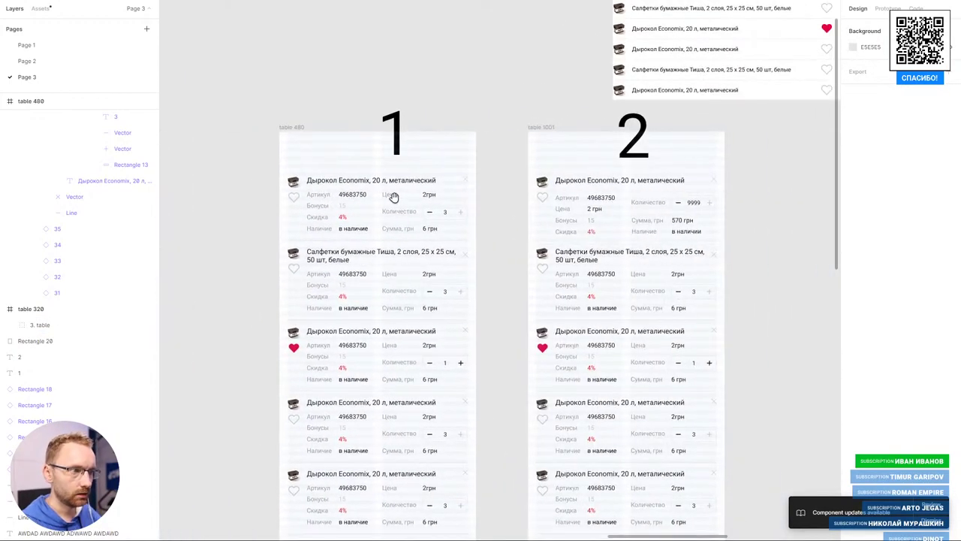
scroll(316, 191, up, 3)
scroll(316, 190, up, 2)
- Drill into the first card's title, value columns and close cross to inspect its layers
double_click(370, 171)
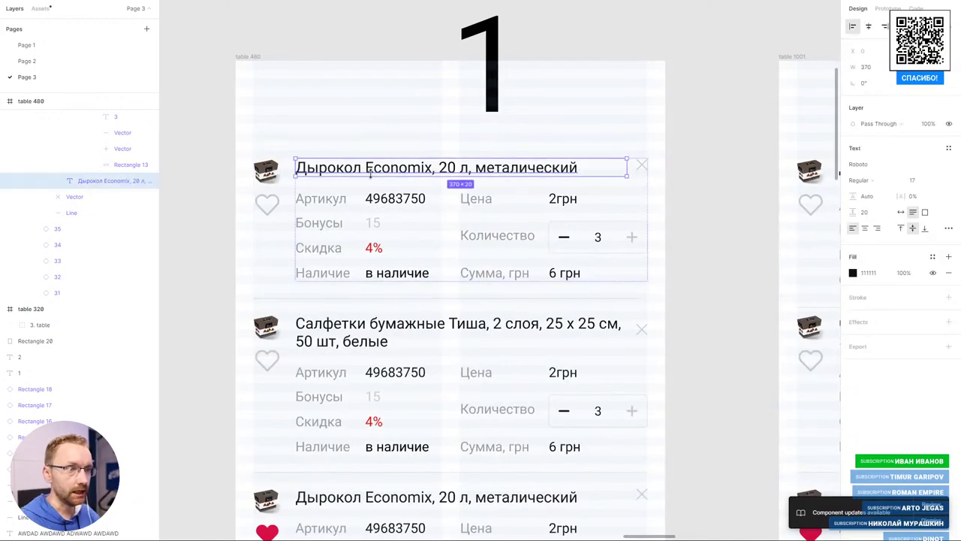
click(413, 204)
double_click(414, 203)
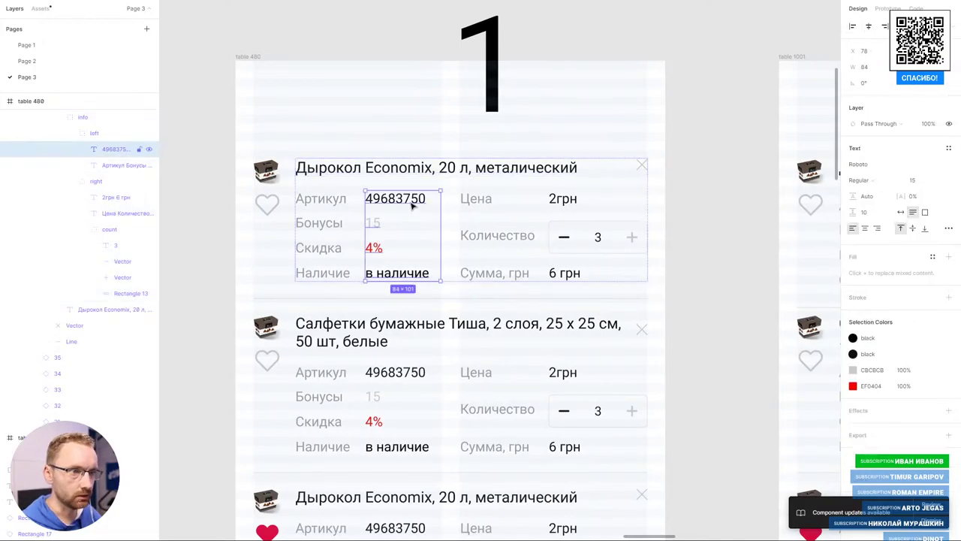
click(140, 193)
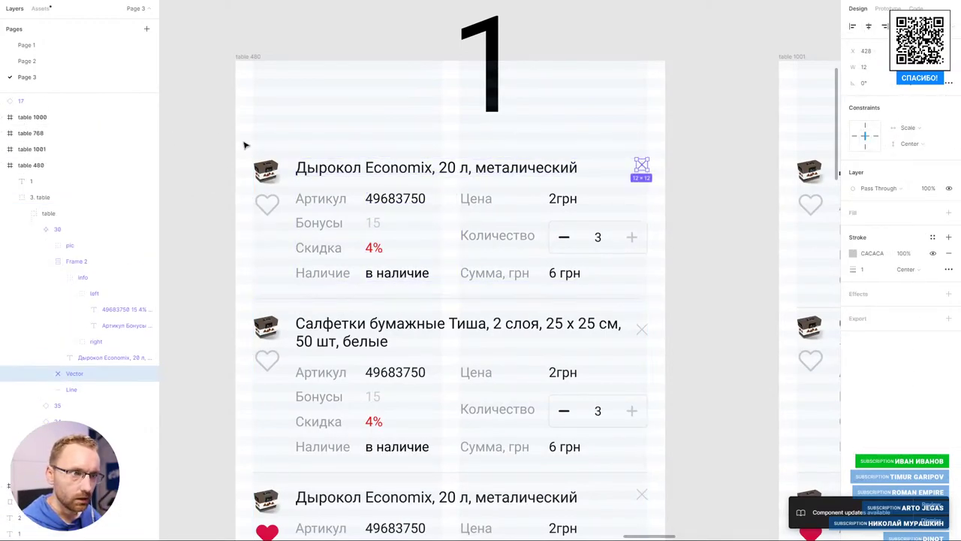
click(229, 165)
click(350, 208)
double_click(335, 208)
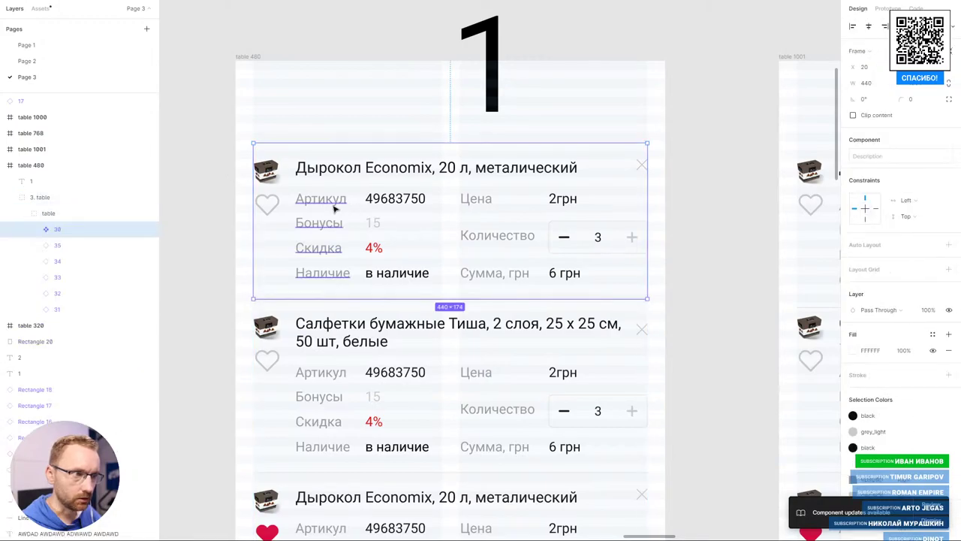
shift+click(399, 201)
mouse_move(94, 292)
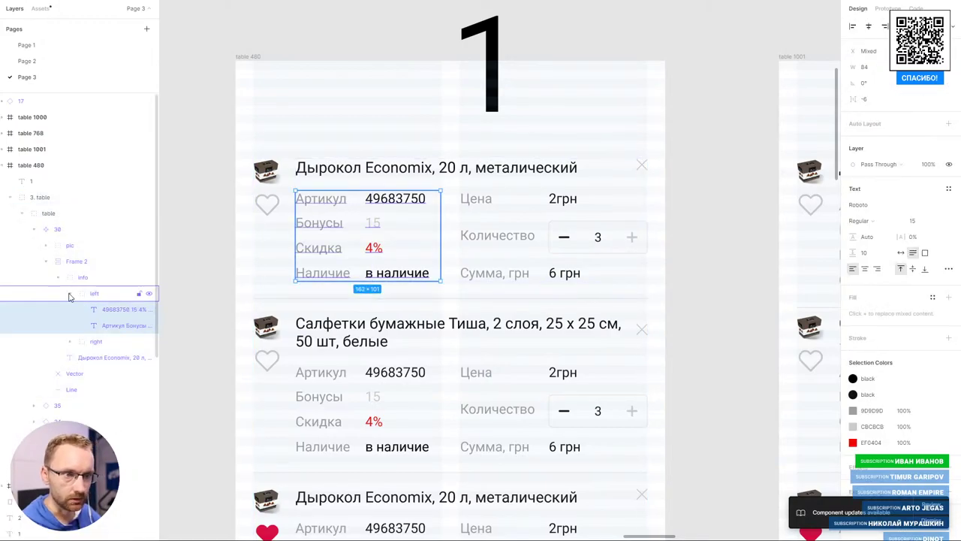
- Select the left and right groups' text layers plus the quantity stepper
click(69, 294)
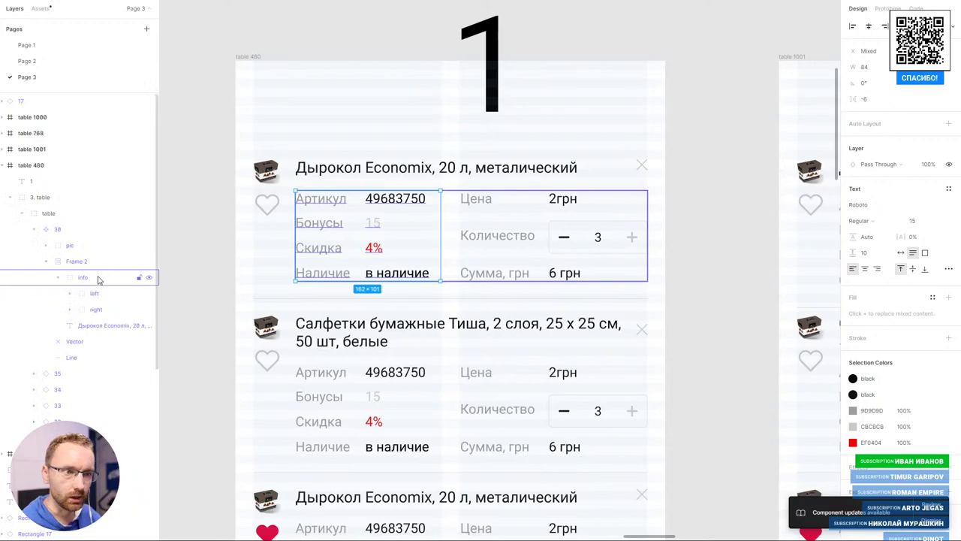
click(96, 277)
click(333, 193)
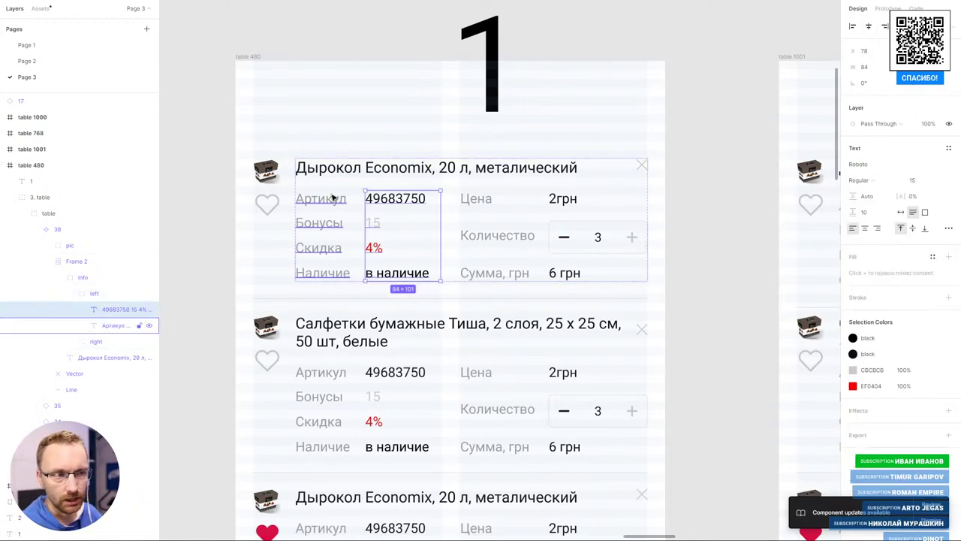
key(Return)
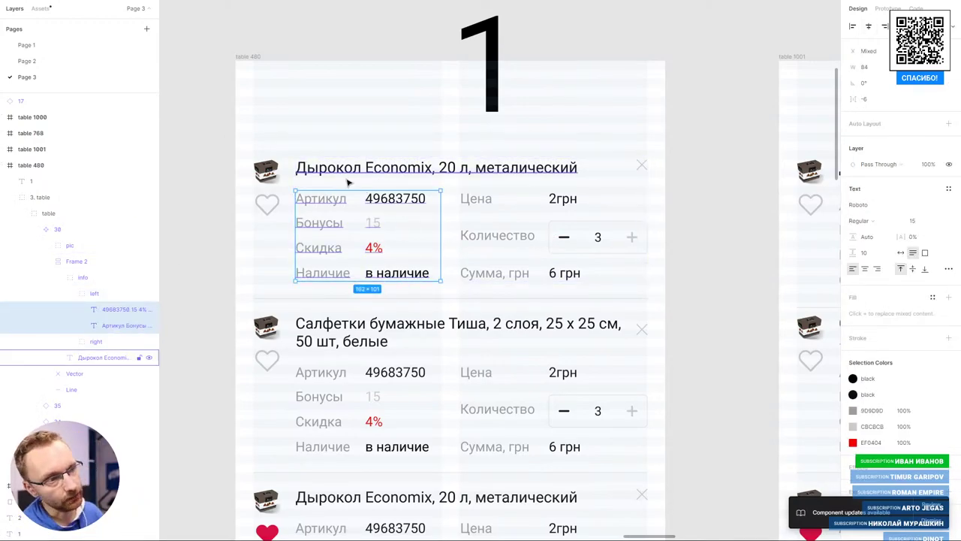
click(550, 193)
key(Return)
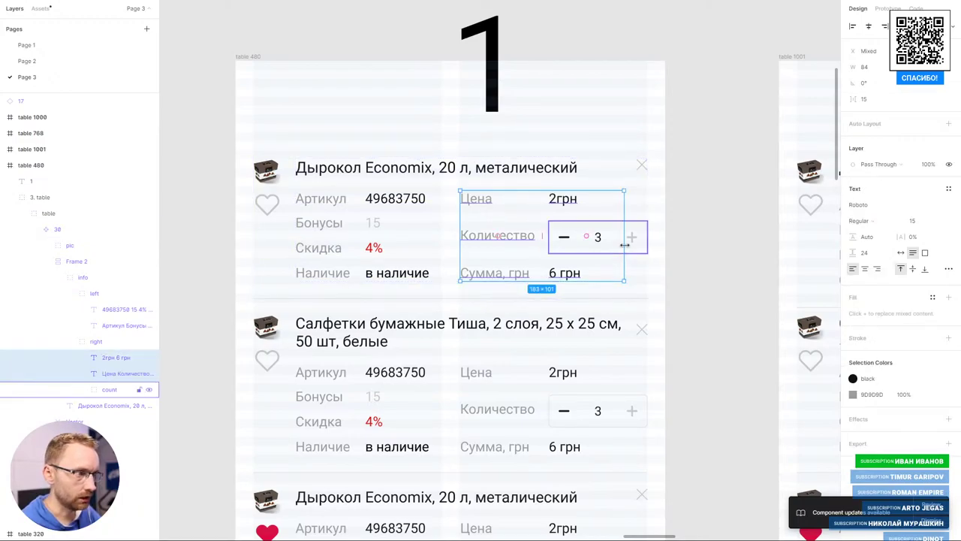
shift+click(633, 240)
scroll(77, 257, down, 2)
- Rename Frame 2, which holds the title and info group, to 'txt'
click(76, 241)
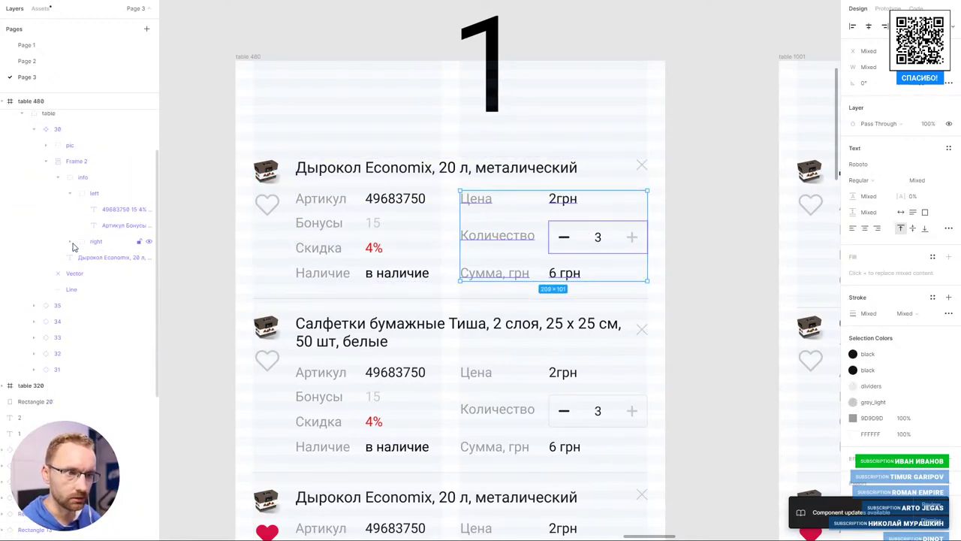
click(96, 192)
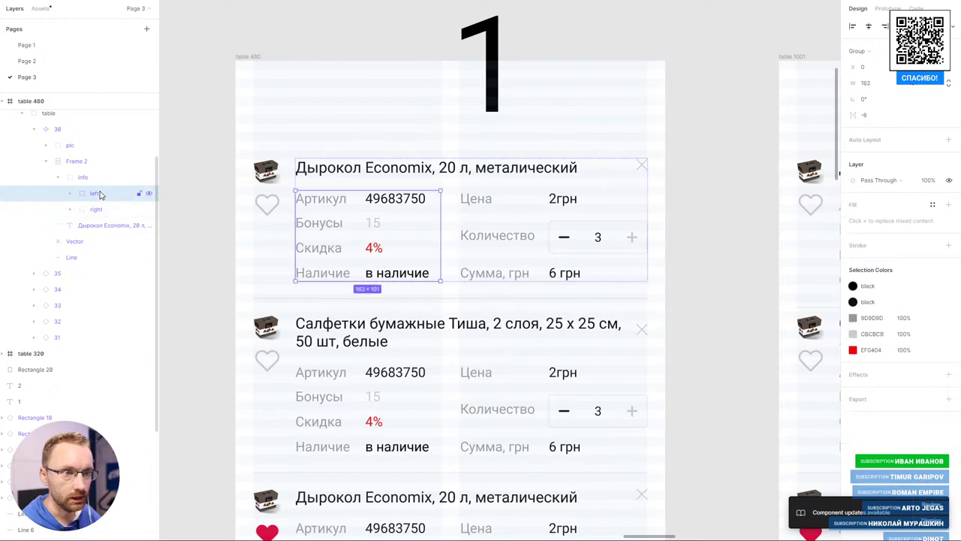
shift+click(98, 209)
click(59, 178)
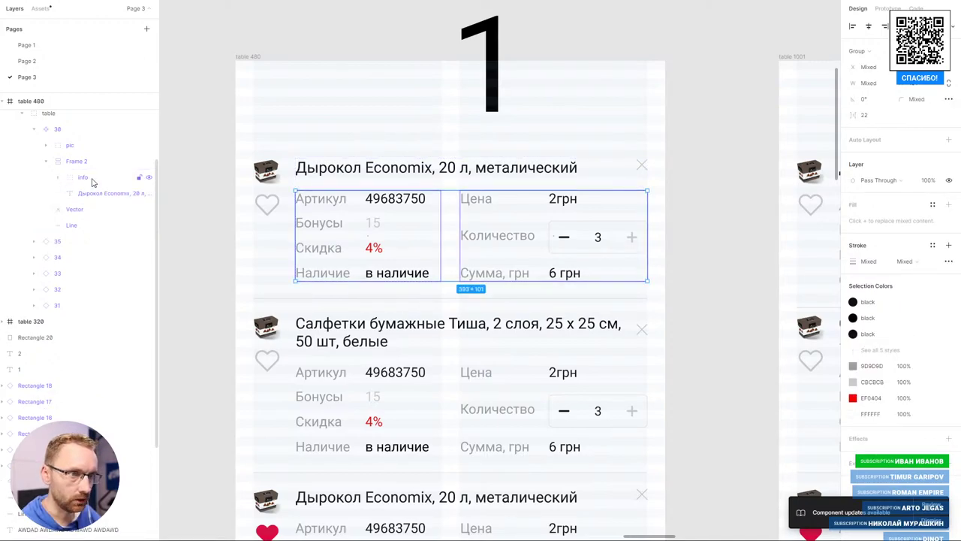
click(90, 178)
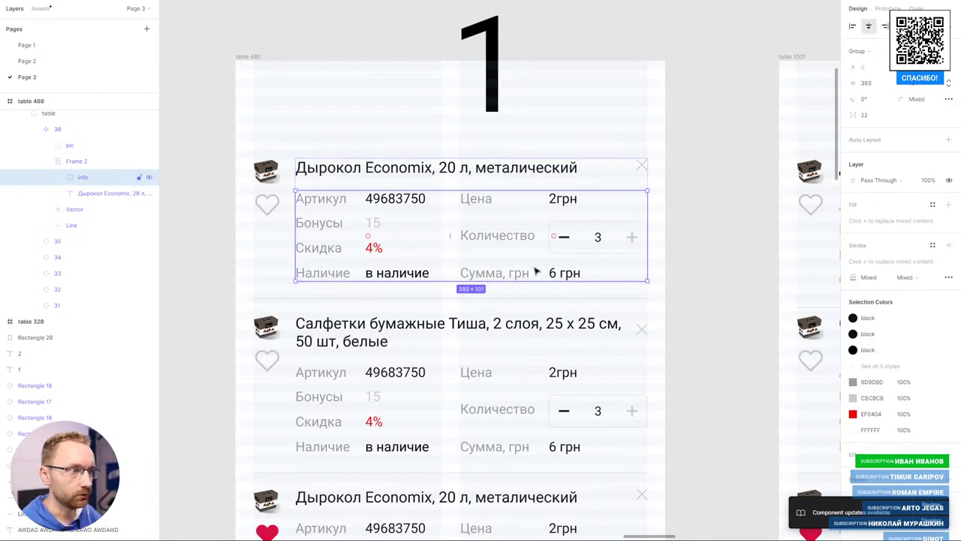
shift+click(400, 170)
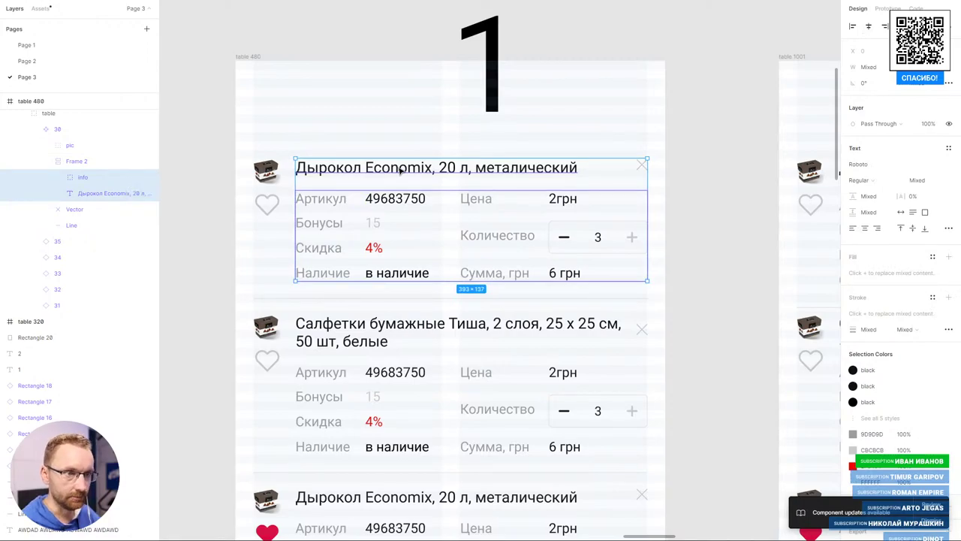
click(83, 163)
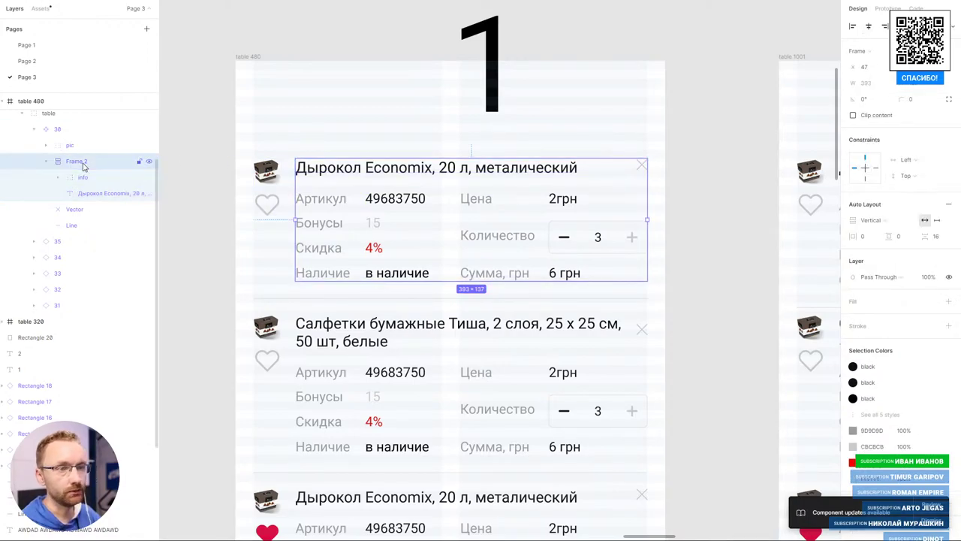
double_click(79, 162)
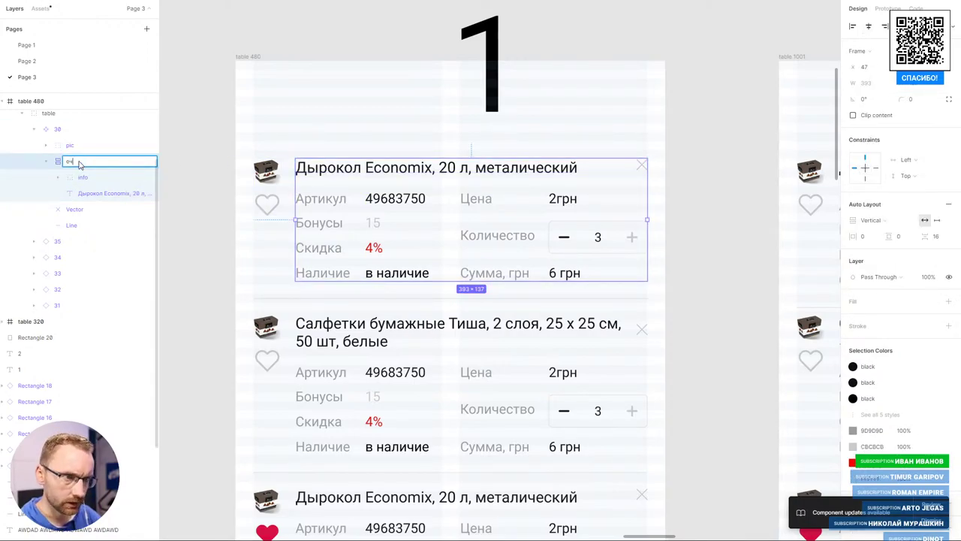
text(t)
key(Return)
click(326, 52)
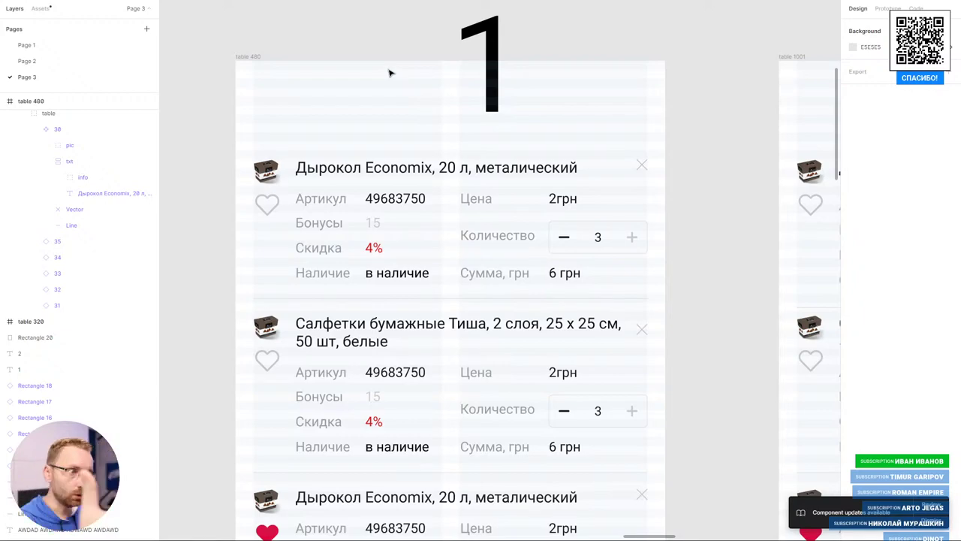
- Inspect the first card's label and value texts, then select the second product card in table 480
click(390, 273)
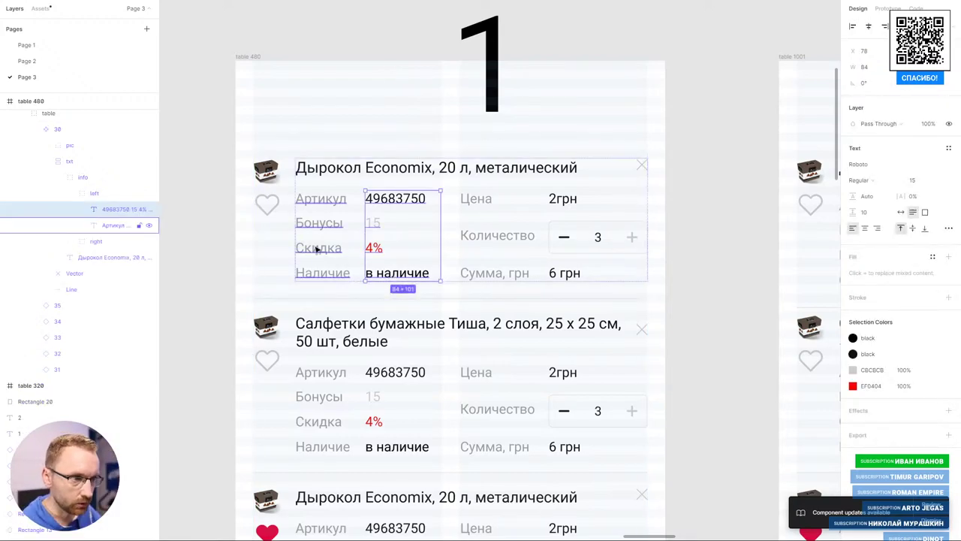
shift+click(317, 250)
click(530, 229)
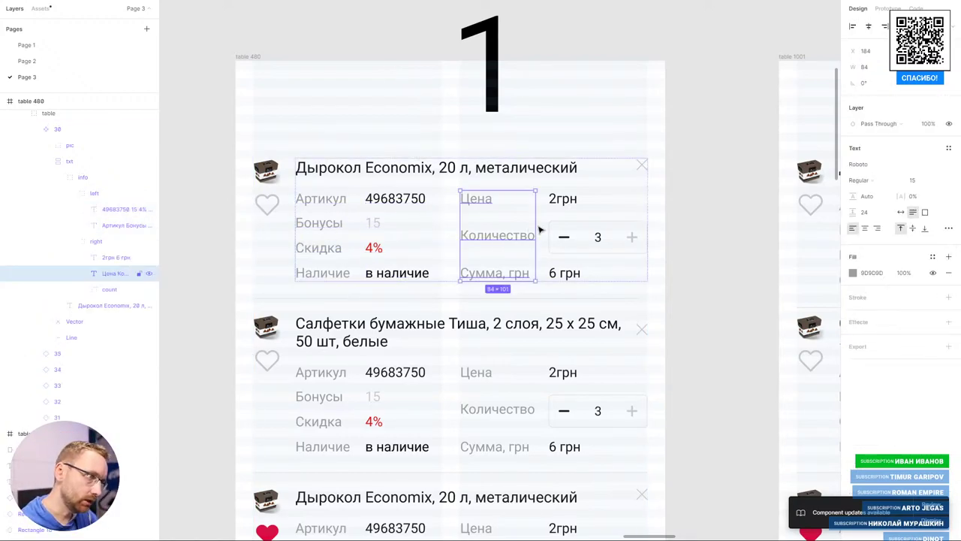
click(429, 140)
scroll(413, 150, down, 3)
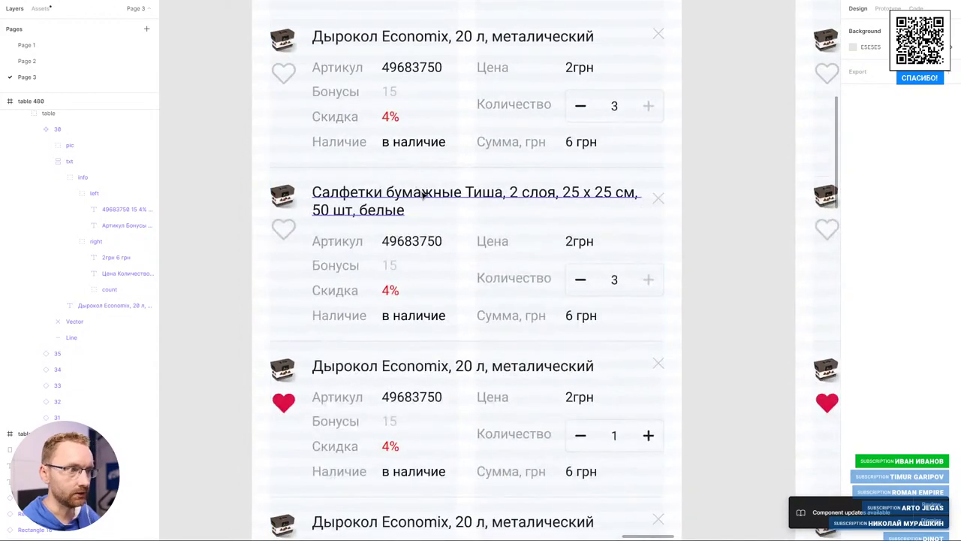
click(404, 232)
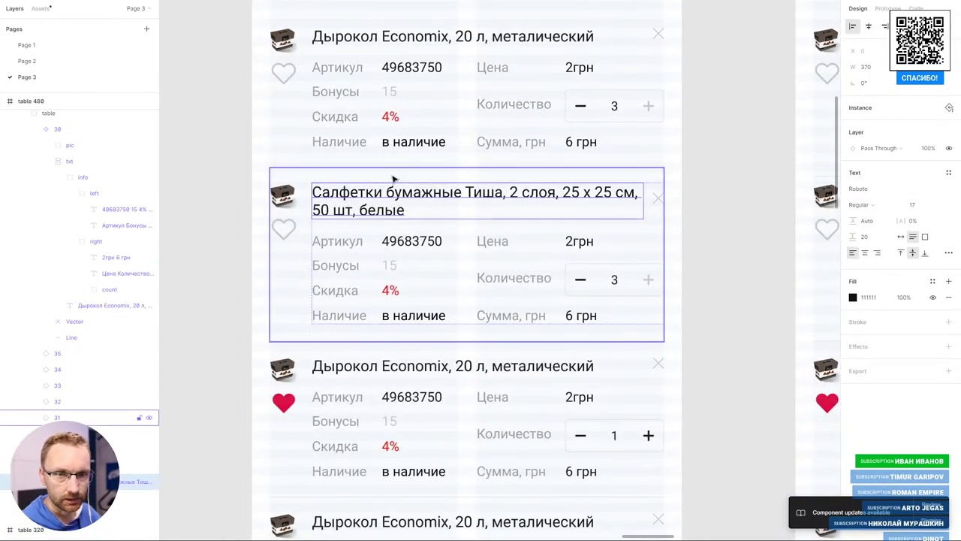
- Complete the second card's title as 'Салфетки бумажные Тиша, 2 слоя, 25 х 25 см, 50 шт, белые'
double_click(407, 193)
drag(513, 197, 523, 211)
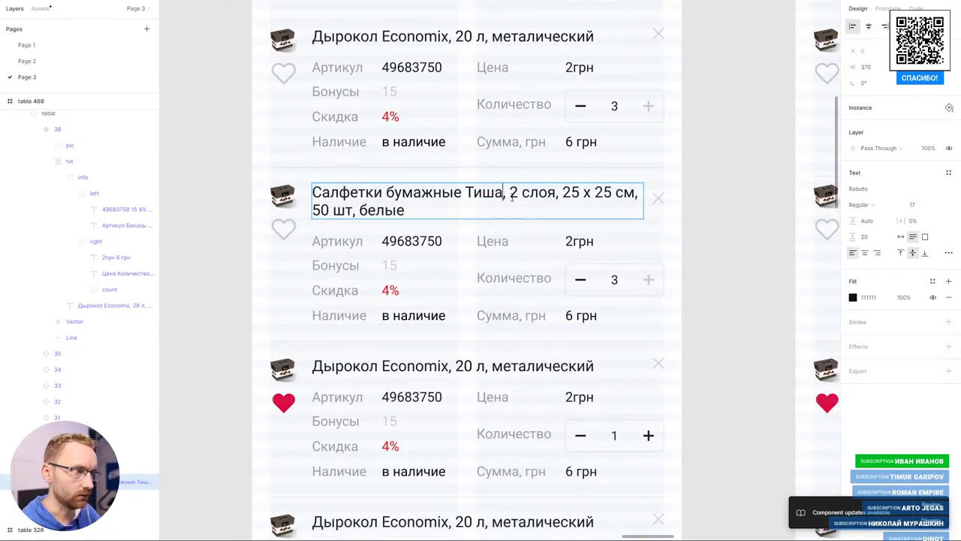
click(444, 205)
text(2 слоя, 25 х 25 см, 50 шт, белые)
text(2 слоя, 25 х 25 см, 50 шт, белые)
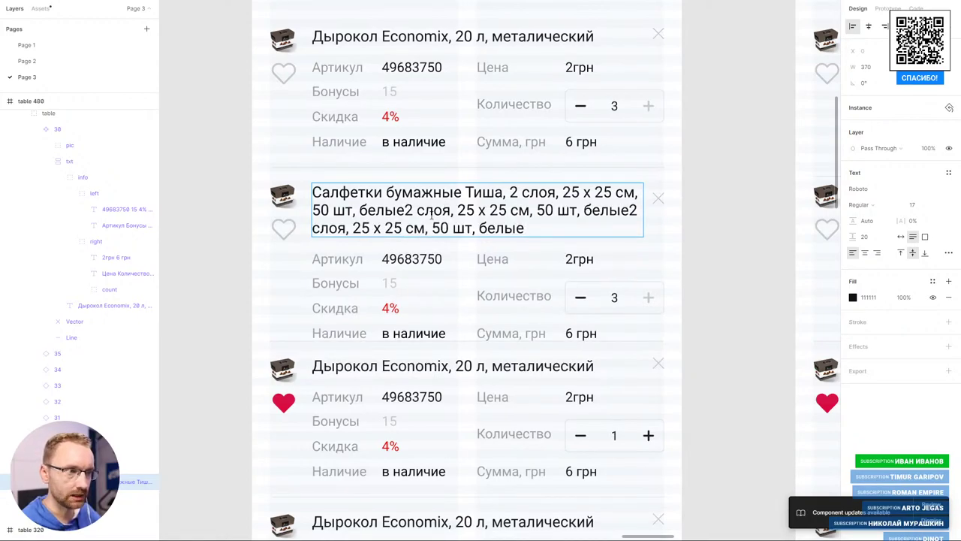
text(2 слоя, 25 х 25 см, 50 шт, белые)
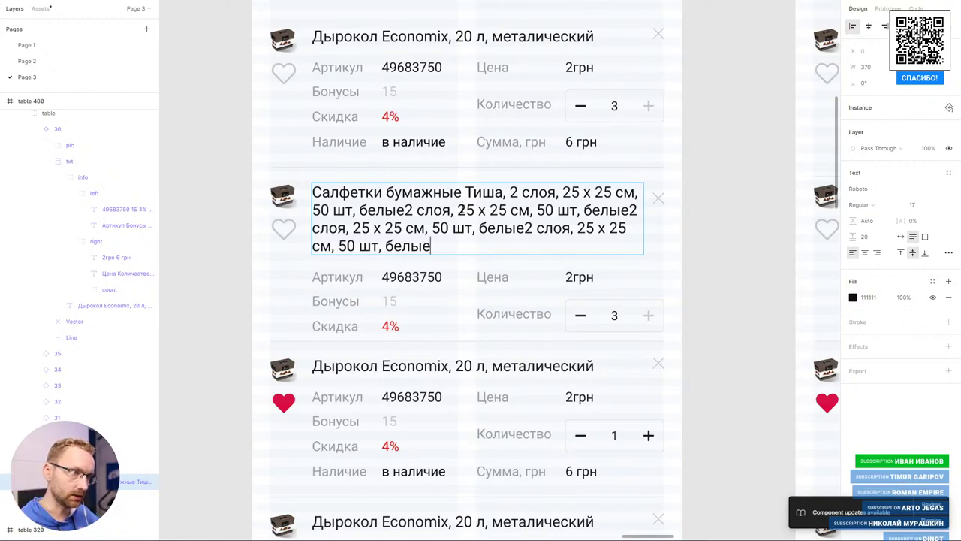
drag(411, 209, 430, 246)
key(BackSpace)
click(688, 77)
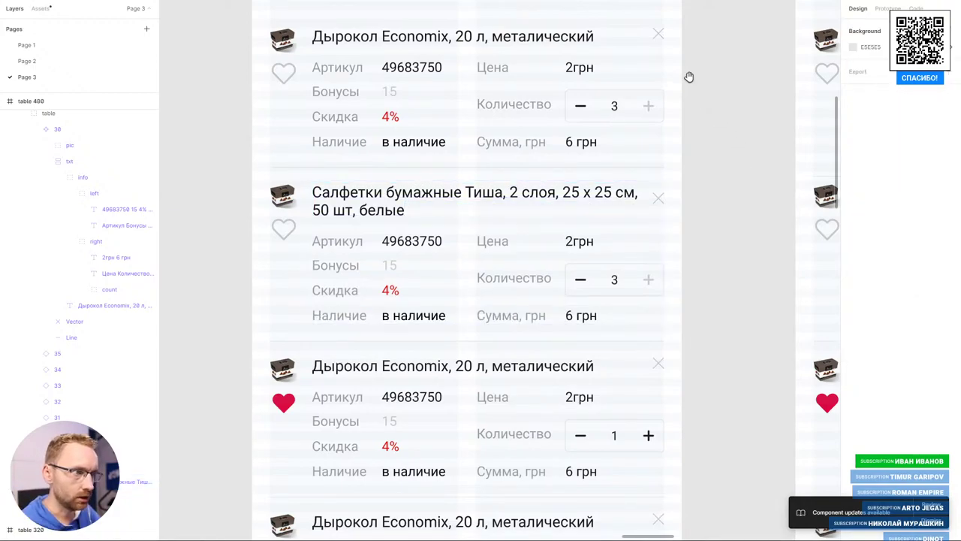
- Set the Салфетки title's line height to 130%, undoing an oversized attempt
scroll(388, 166, up, 3)
click(392, 298)
text(13)
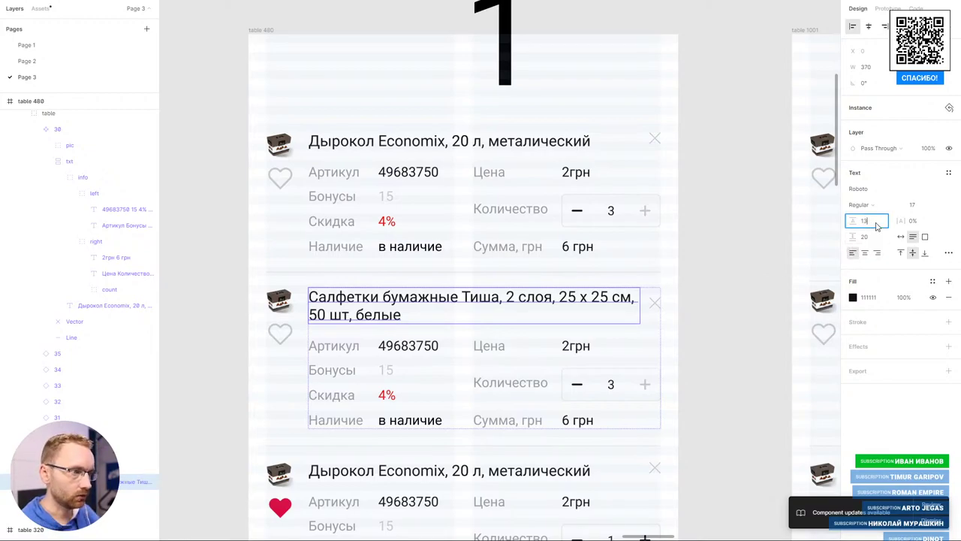
text(0)
key(Return)
key(ctrl+z)
click(879, 222)
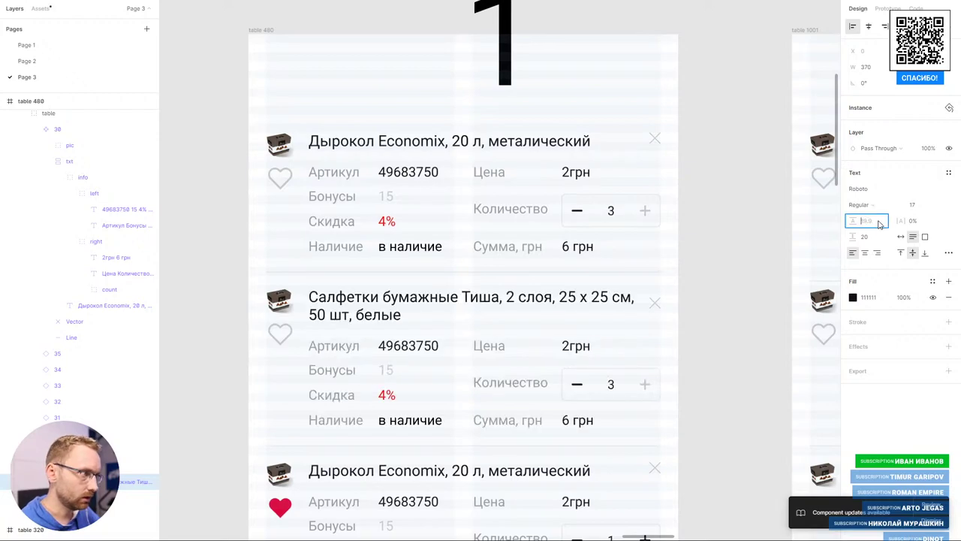
text(130)
- Reselect the second card's title text to check it, then clear the selection
click(676, 214)
scroll(426, 259, down, 1)
double_click(423, 259)
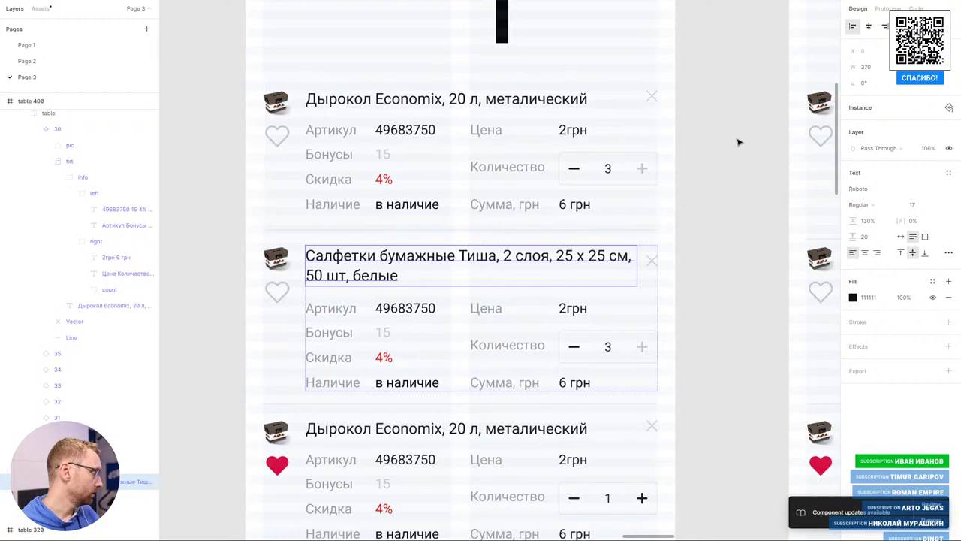
click(696, 173)
scroll(387, 128, down, 3)
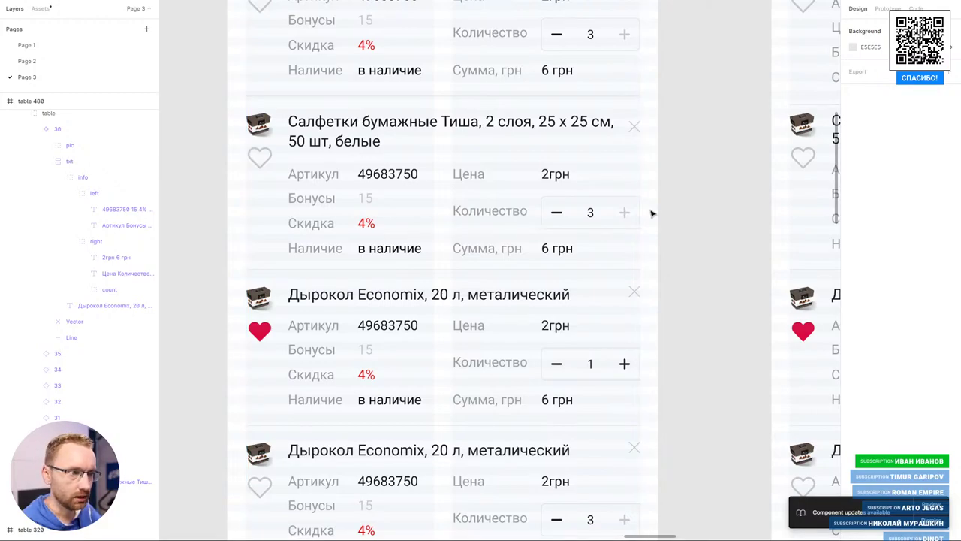
- Select the divider line under the first Дырокол card and test-nudge it up and back
scroll(314, 272, up, 3)
click(313, 272)
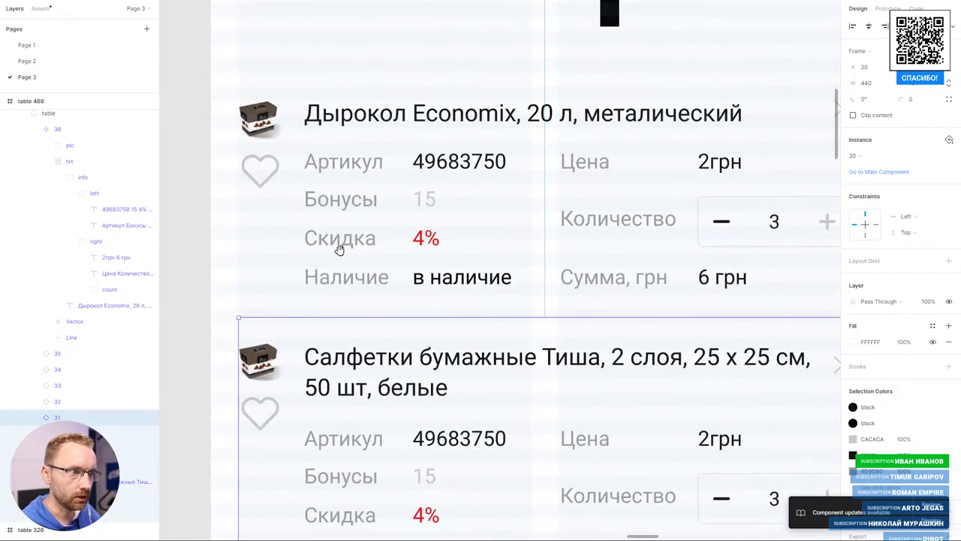
click(210, 293)
click(248, 318)
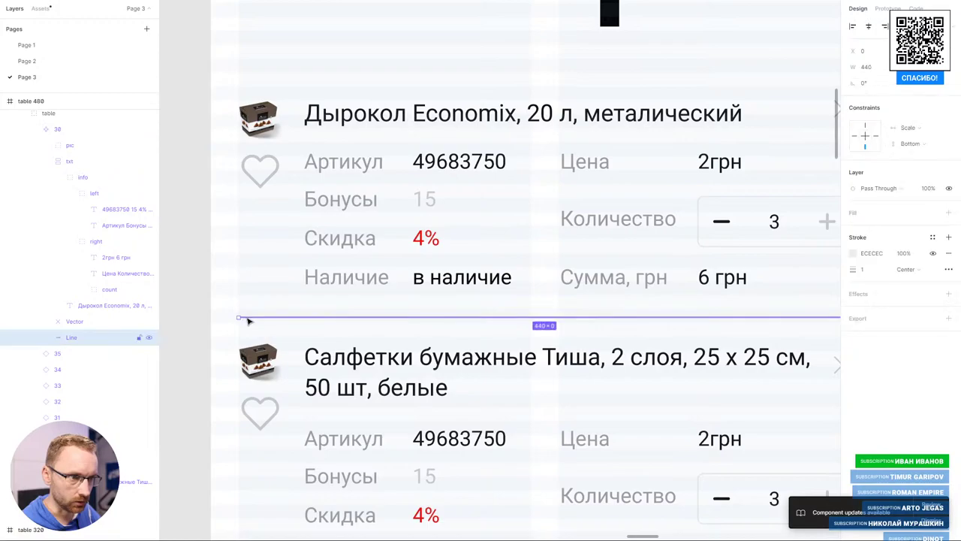
key(shift+Up)
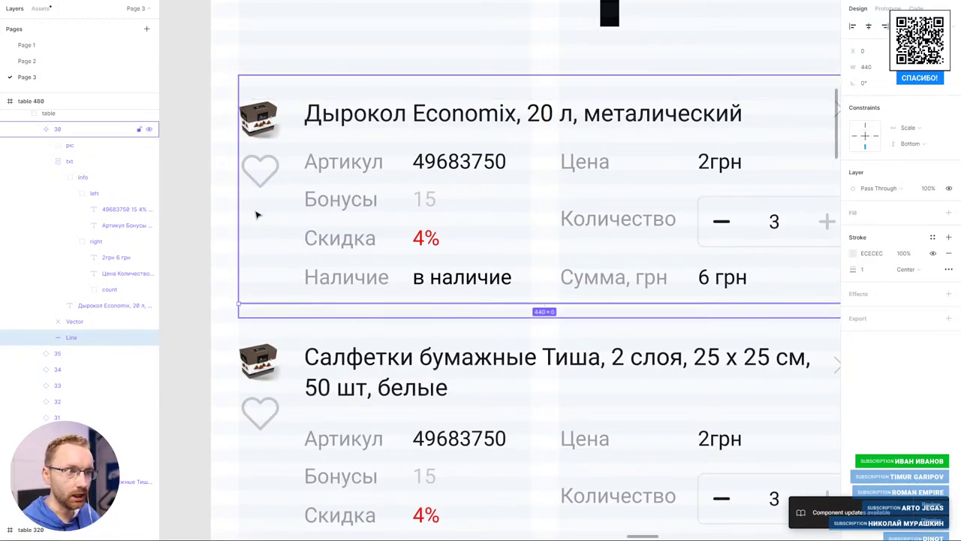
key(shift+Down)
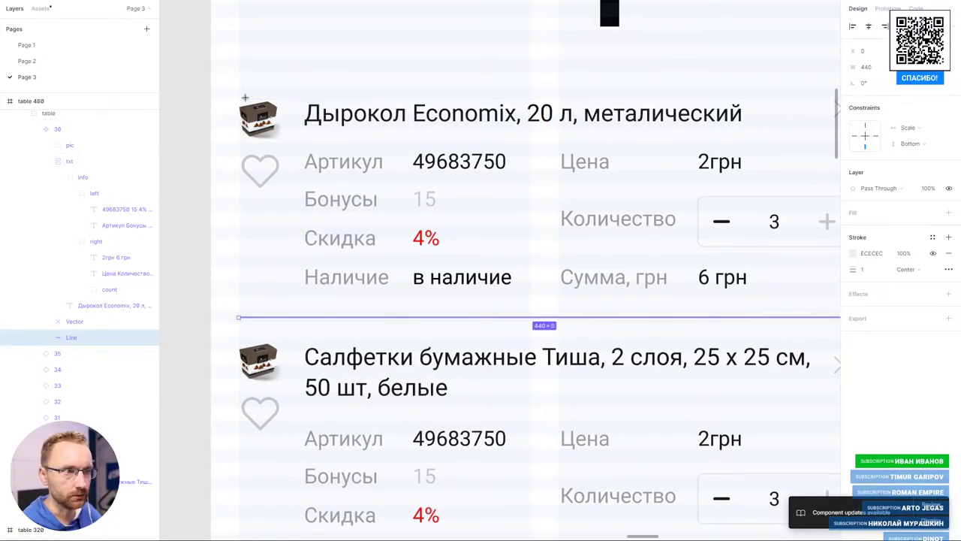
- Undo a stray rectangle drawing, then nudge the divider down to Y 440 at the card's bottom
mouse_move(303, 81)
mouse_down()
mouse_move(322, 99)
mouse_move(291, 135)
mouse_move(286, 304)
mouse_up()
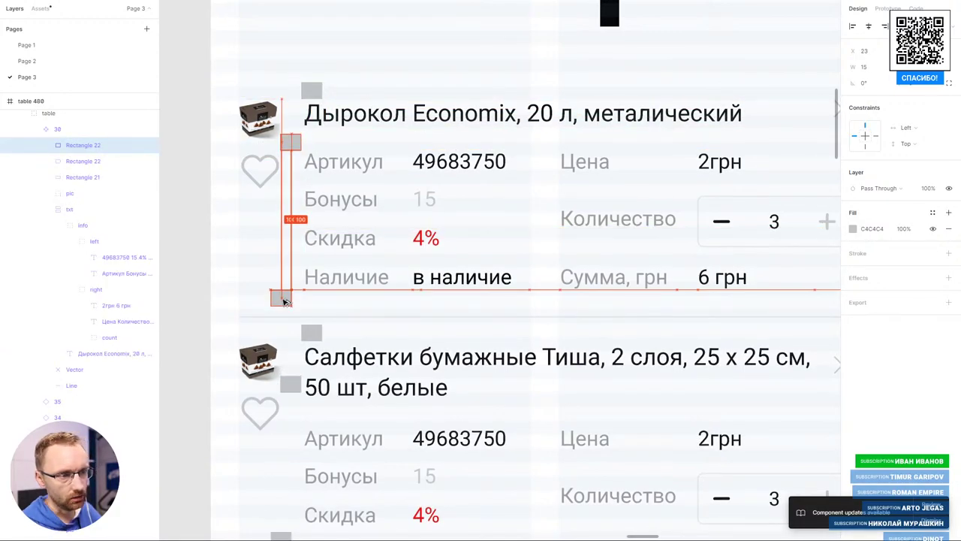
key(ctrl+z)
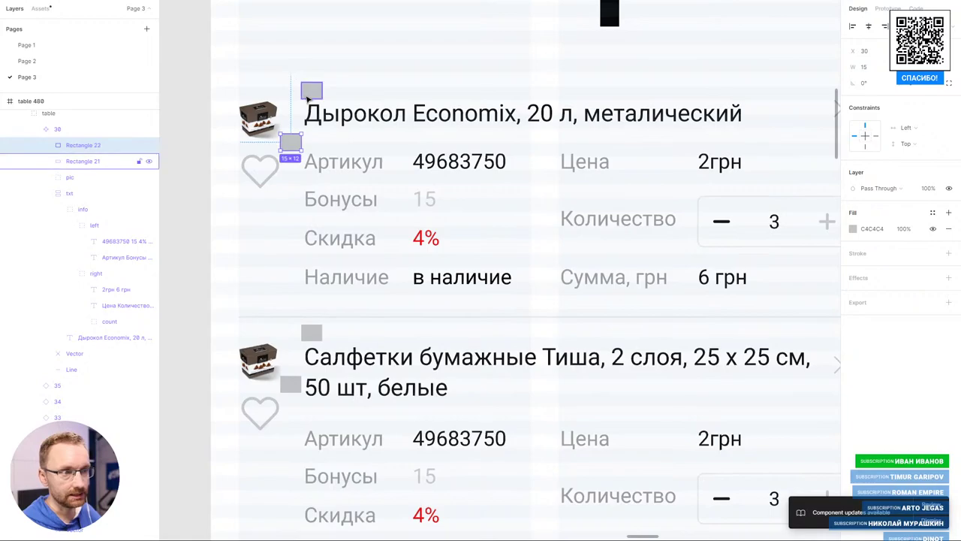
key(ctrl+z)
key(ctrl+z)
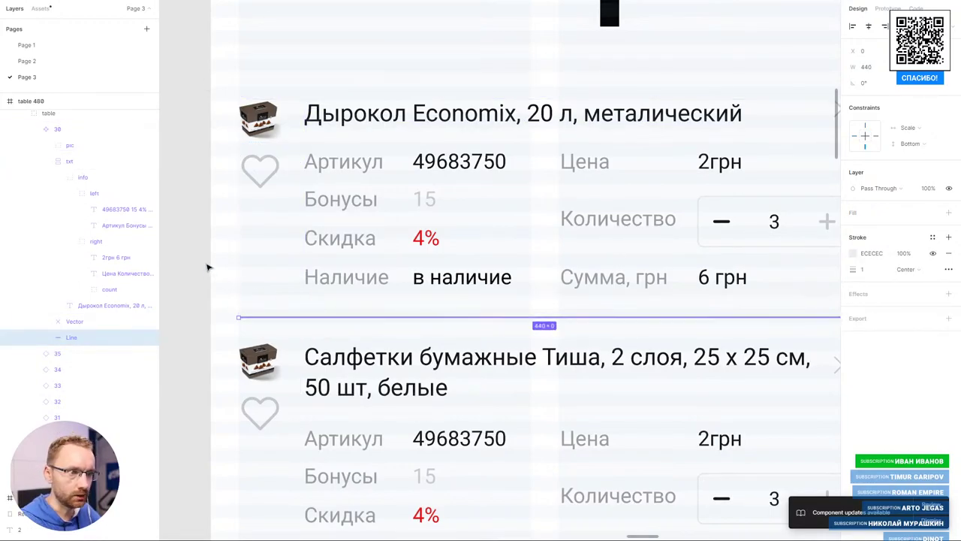
click(257, 316)
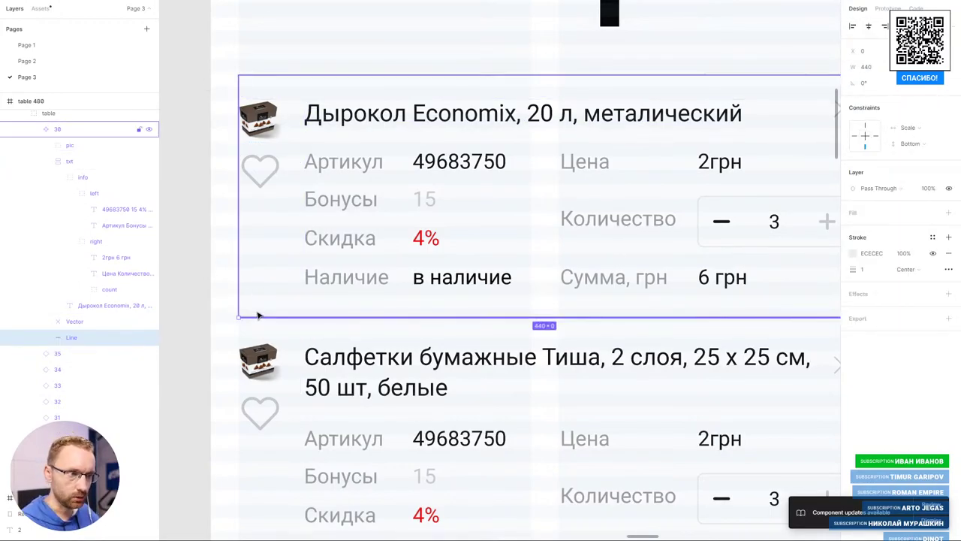
key(shift+Down)
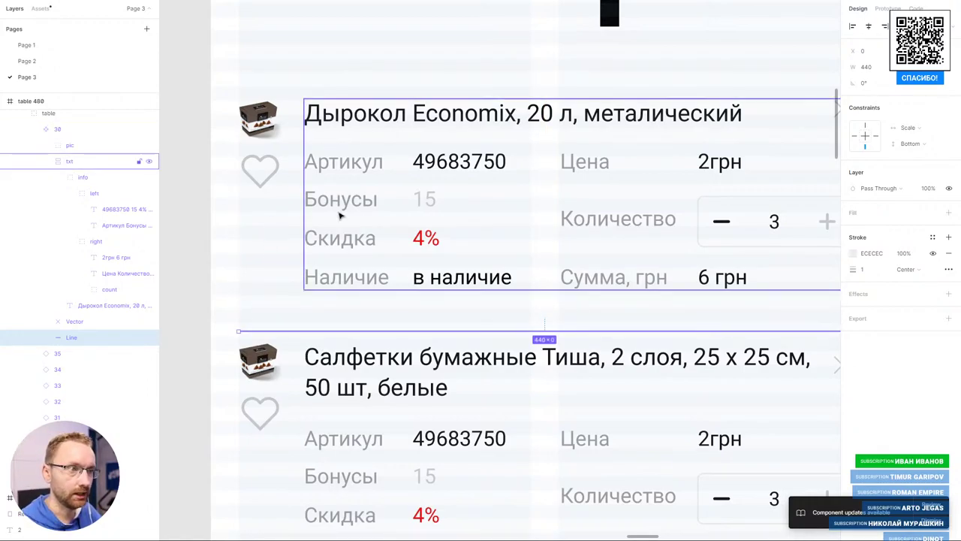
scroll(338, 214, down, 5)
- Zoom out and pan over to the table 320 frame
key(Escape)
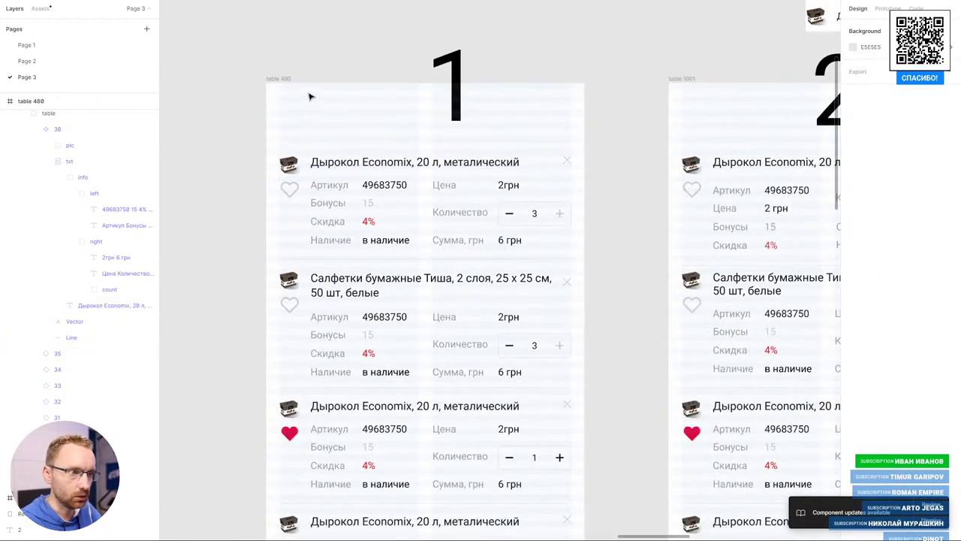
scroll(458, 193, down, 2)
scroll(431, 206, down, 3)
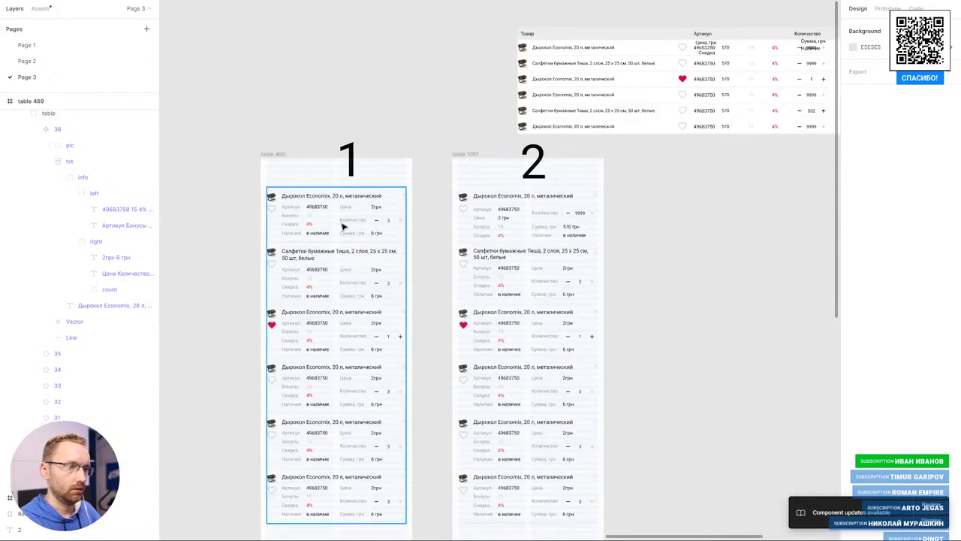
drag(695, 193, 508, 213)
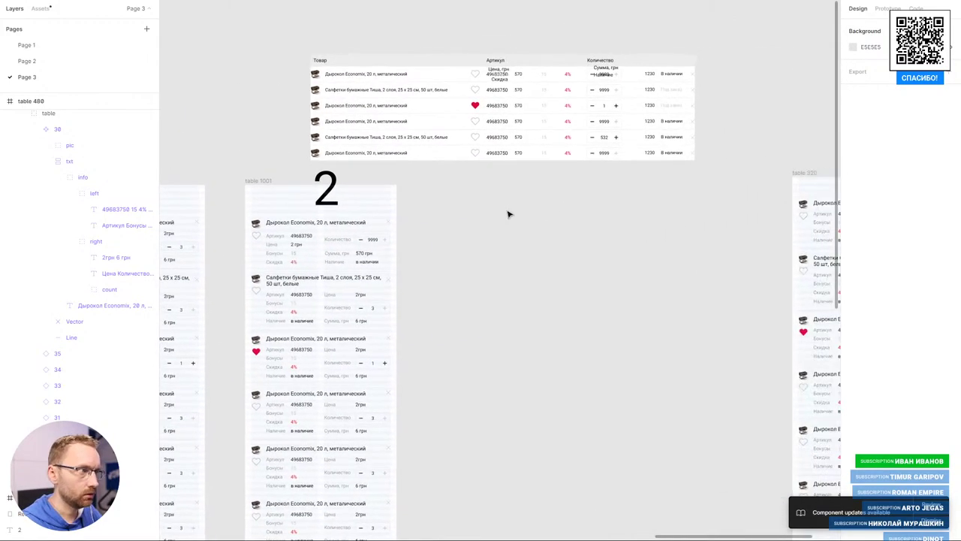
scroll(447, 194, down, 2)
scroll(711, 218, up, 3)
scroll(494, 247, up, 3)
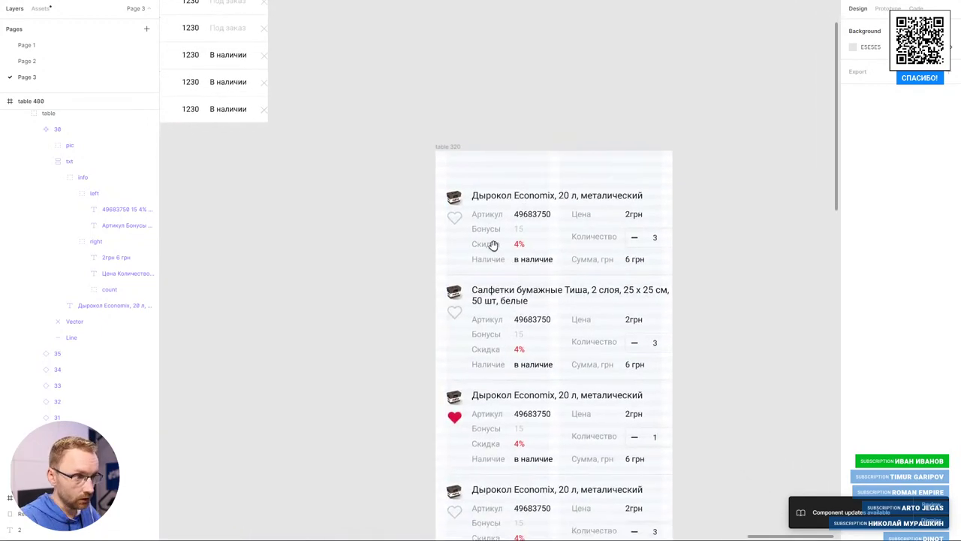
- Turn off outline view, select cards 30–35 and run the Component Cloner plugin on them
click(498, 251)
key(ctrl+y)
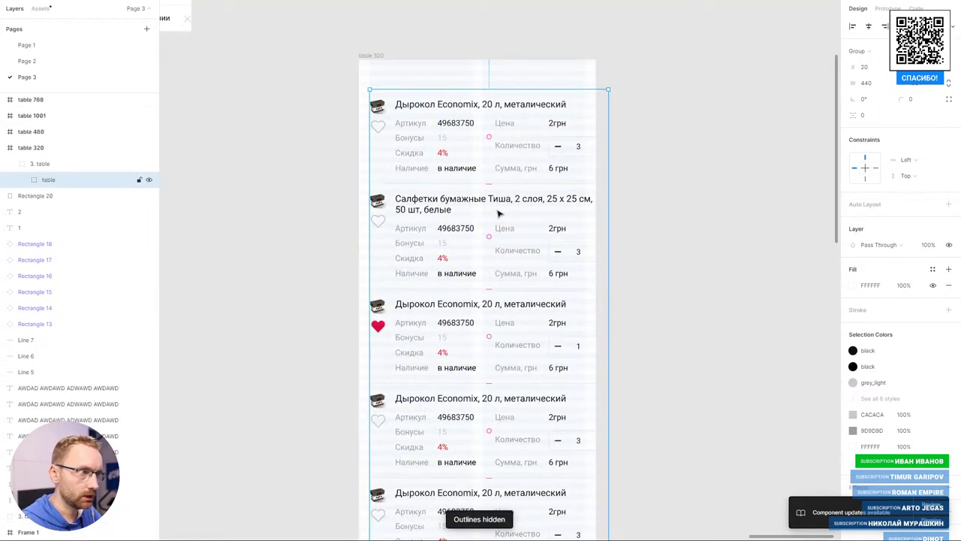
key(Return)
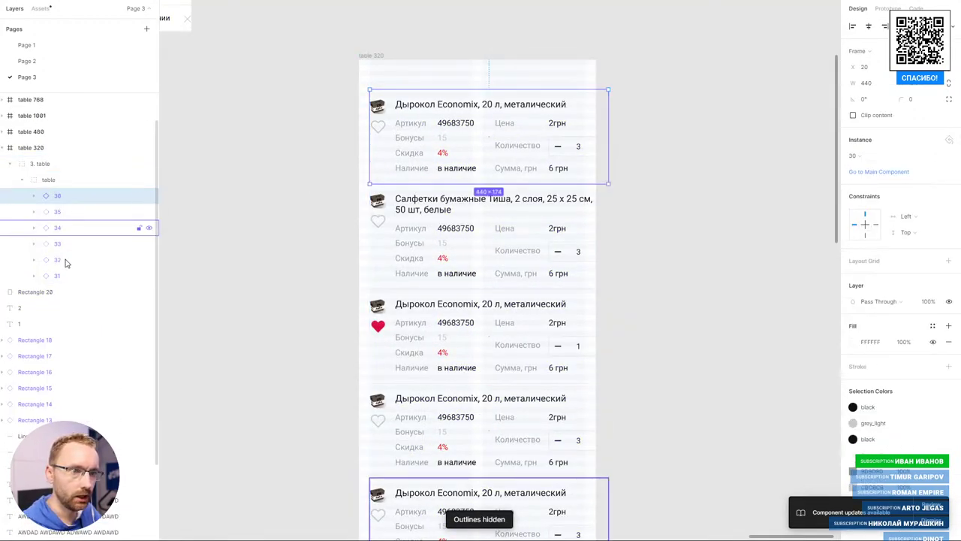
click(65, 277)
shift+click(76, 197)
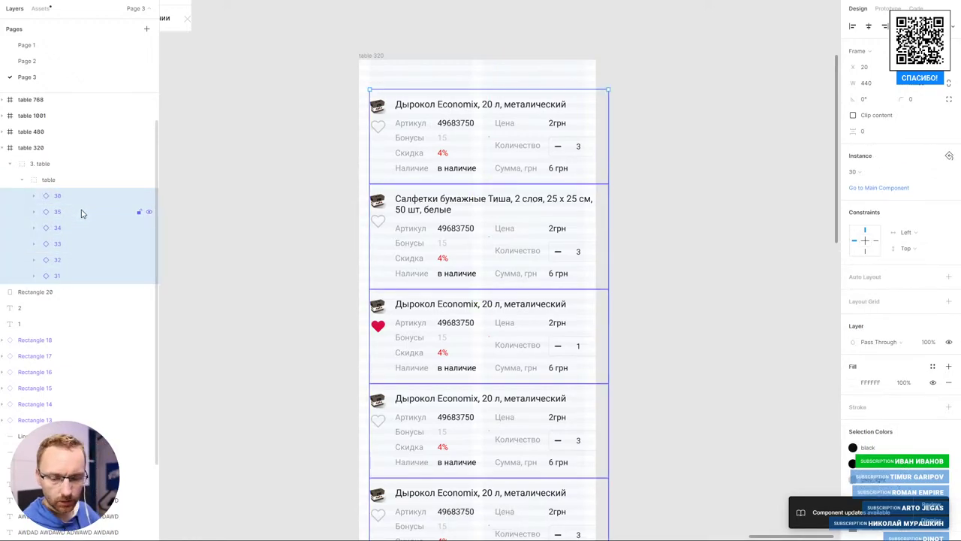
key(ctrl+alt+p)
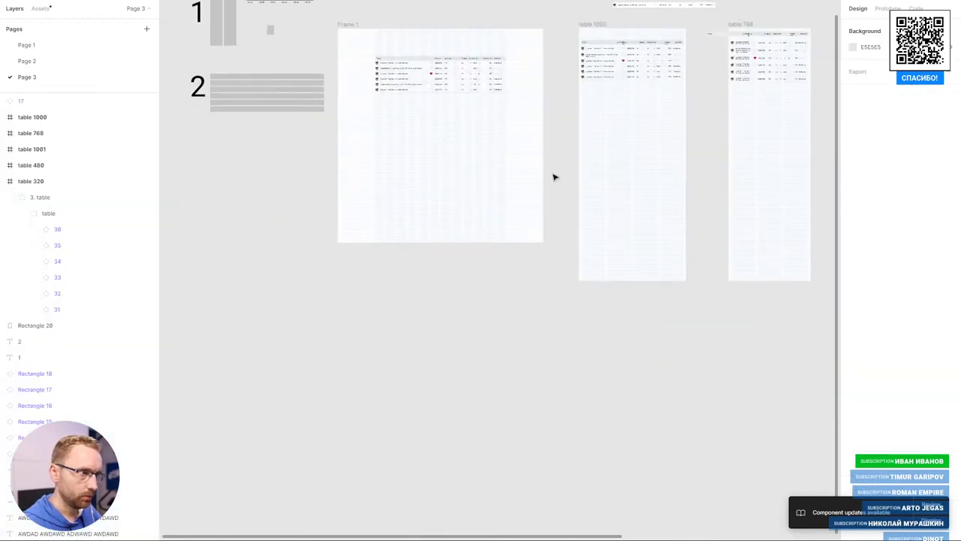
- Paste fresh card copies into table 320 and delete the old cards 30–35
click(457, 131)
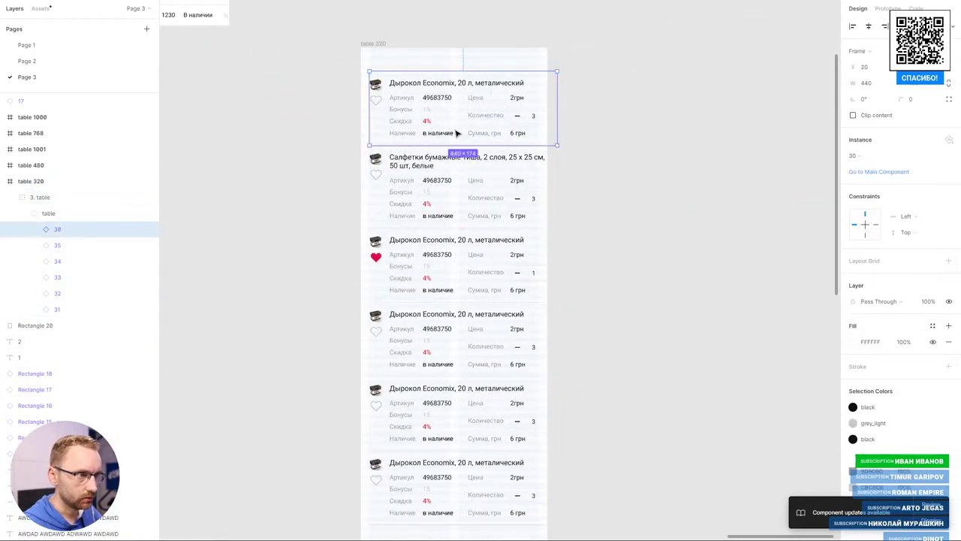
shift+click(441, 175)
key(ctrl+v)
key(ctrl+v)
key(ctrl+v)
key(ctrl+v)
key(ctrl+v)
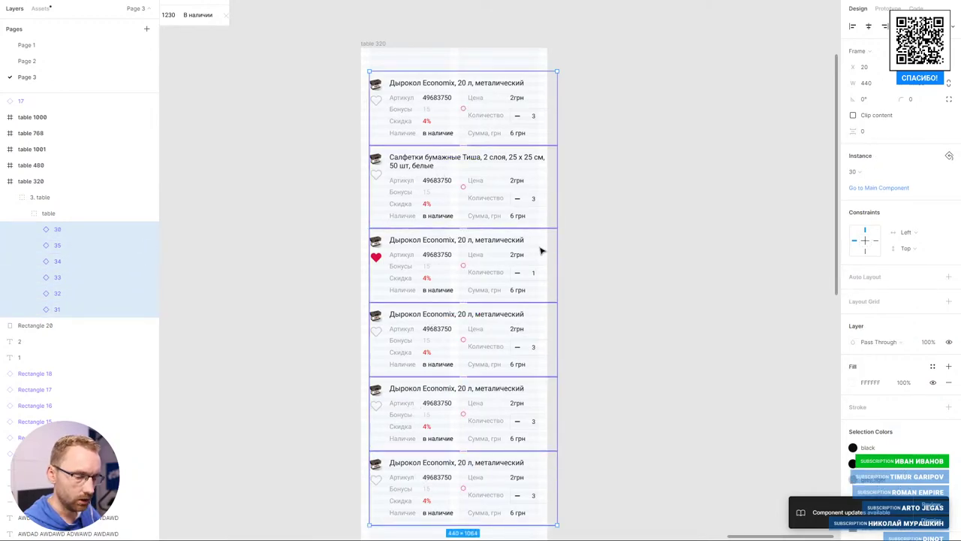
key(alt+l)
click(75, 342)
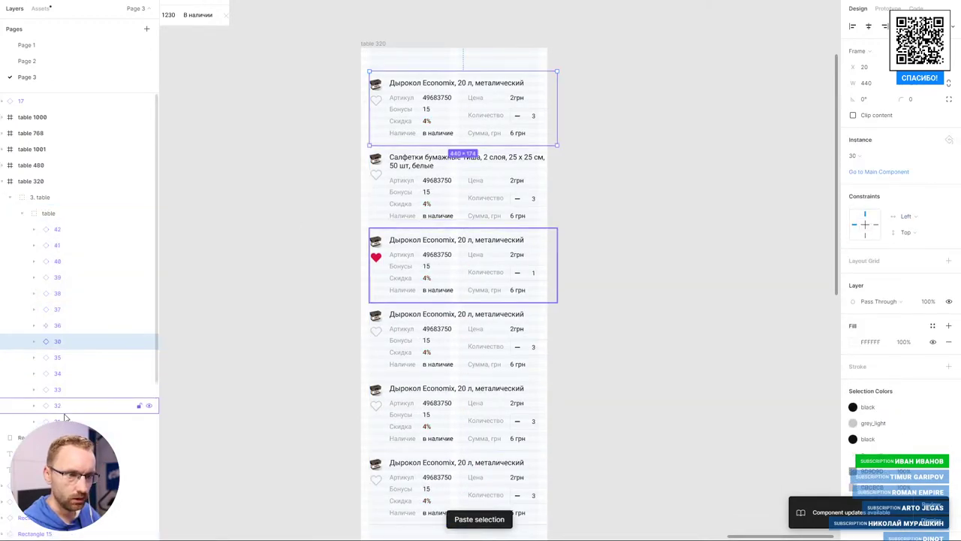
shift+click(90, 421)
key(Delete)
- Reorder the cloned cards and hide cards 41–37, leaving only card 36 visible
click(57, 325)
mouse_move(57, 325)
mouse_down()
mouse_move(57, 225)
mouse_move(64, 256)
mouse_up()
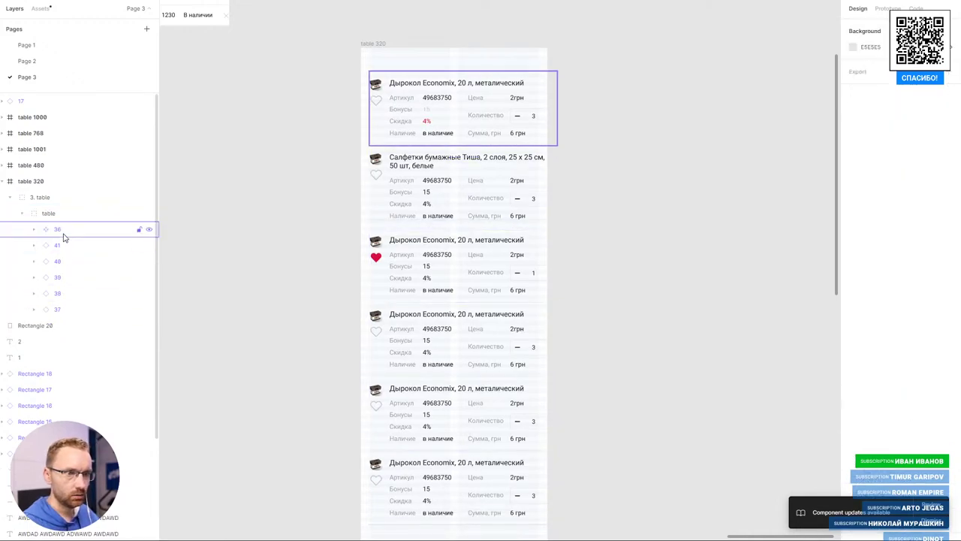
click(65, 245)
shift+click(75, 304)
click(148, 247)
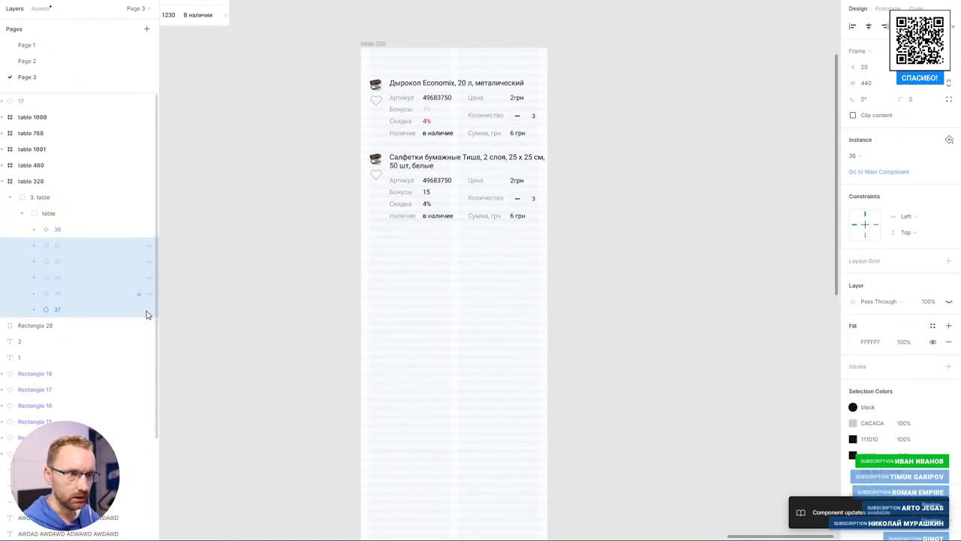
click(242, 248)
scroll(486, 196, up, 3)
ctrl+click(476, 216)
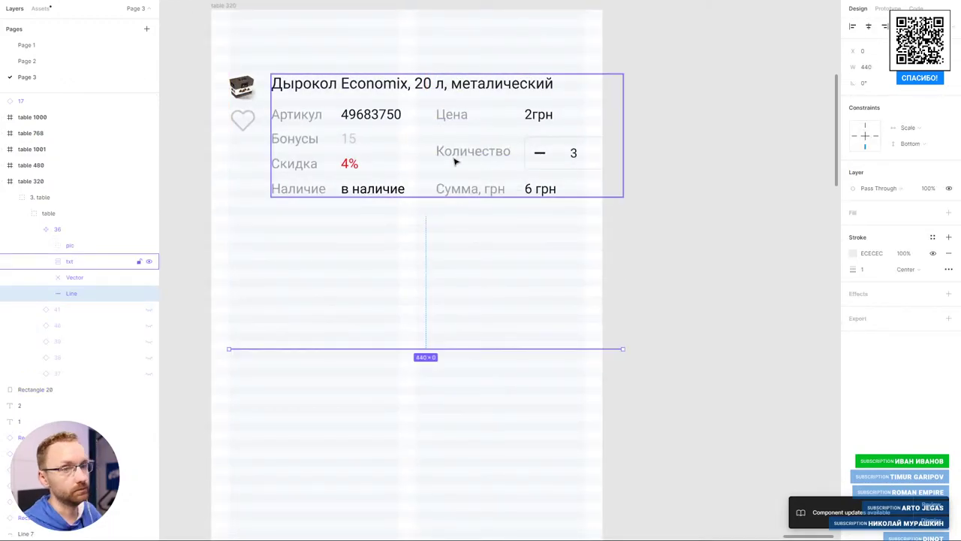
- Move the info frame above txt and remove Auto Layout from card 36's text block
scroll(450, 150, left, 2)
ctrl+click(546, 115)
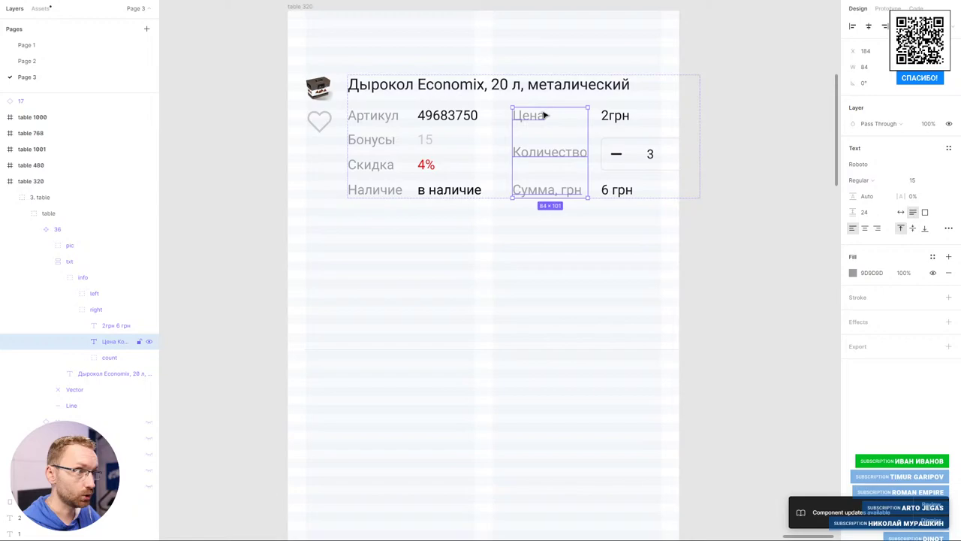
shift+click(616, 116)
key(shift+Return)
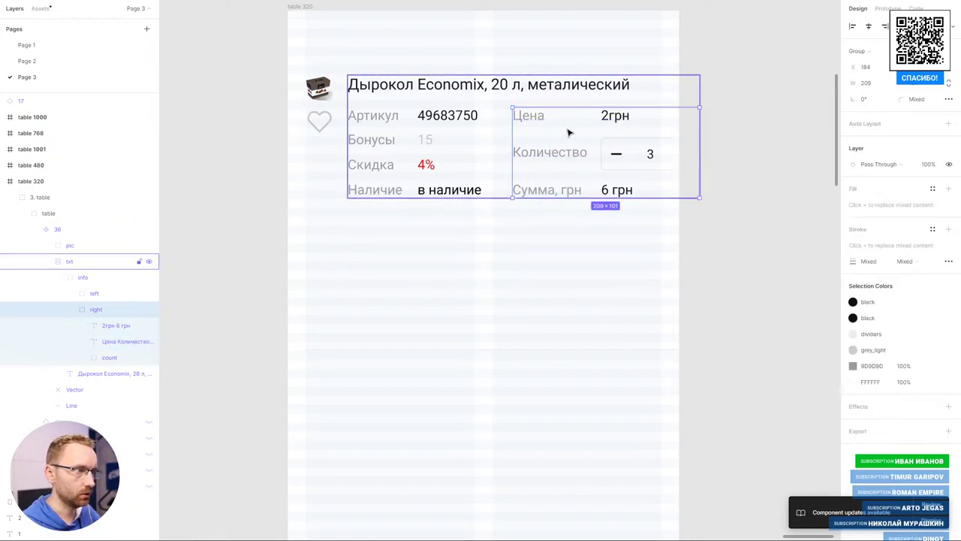
drag(538, 122, 426, 161)
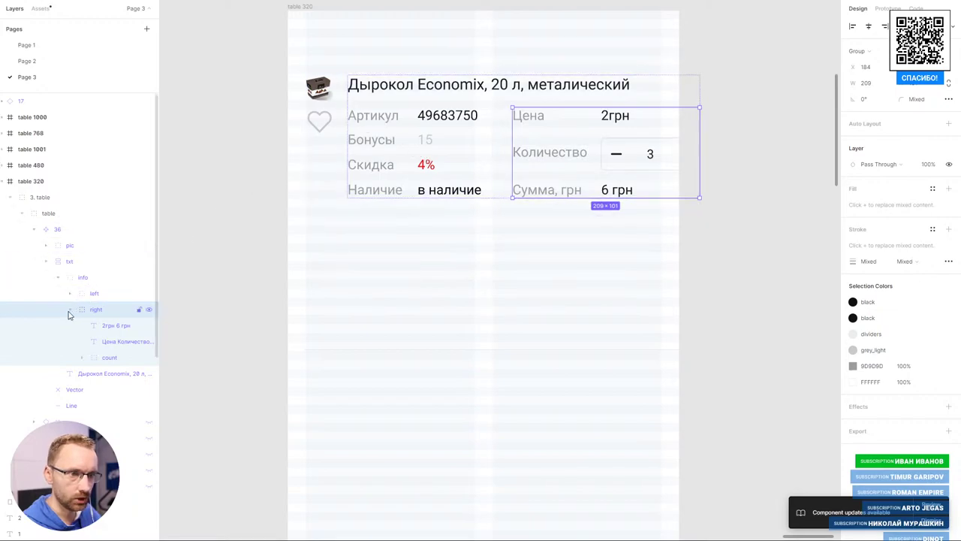
drag(61, 276, 78, 265)
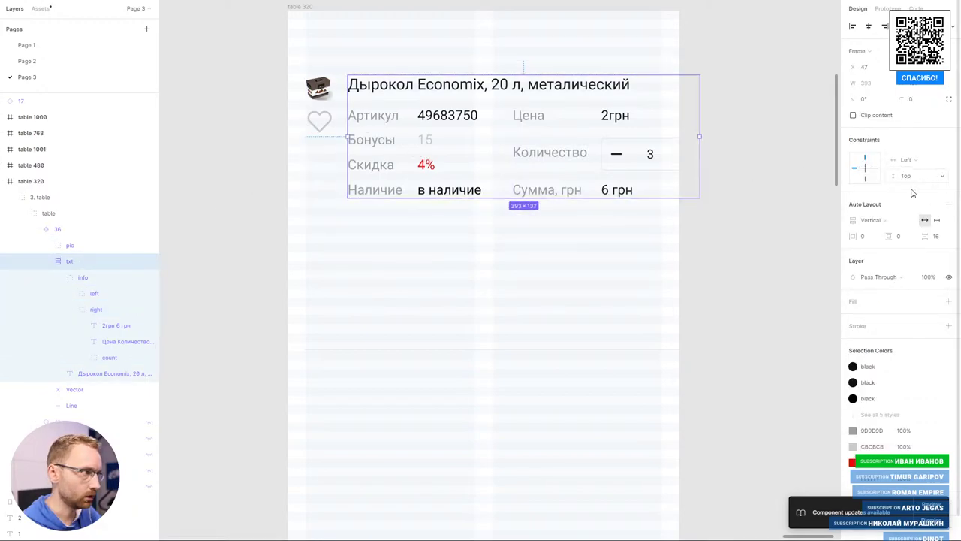
click(948, 203)
- Copy the Цена/Количество/Сумма label text from the right column group
double_click(522, 148)
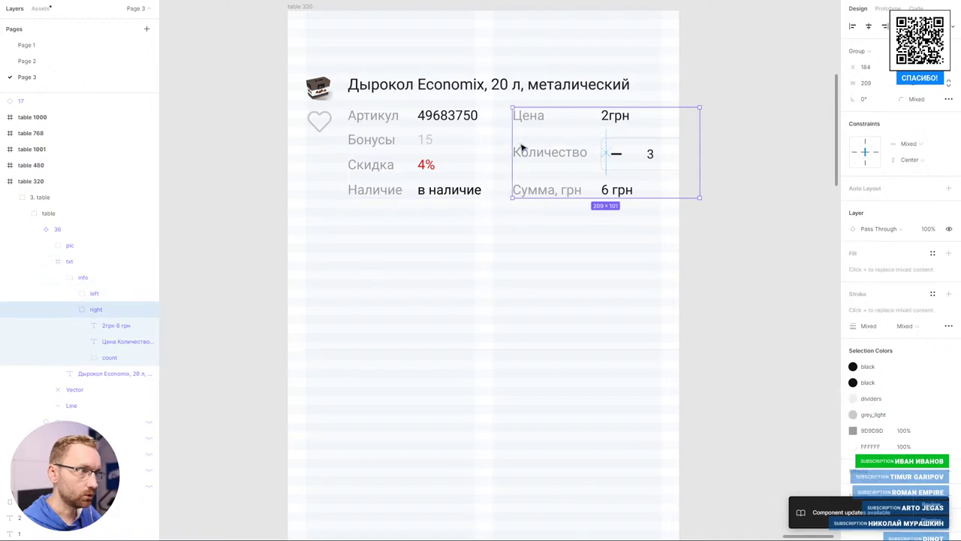
key(ctrl+z)
key(ctrl+shift+z)
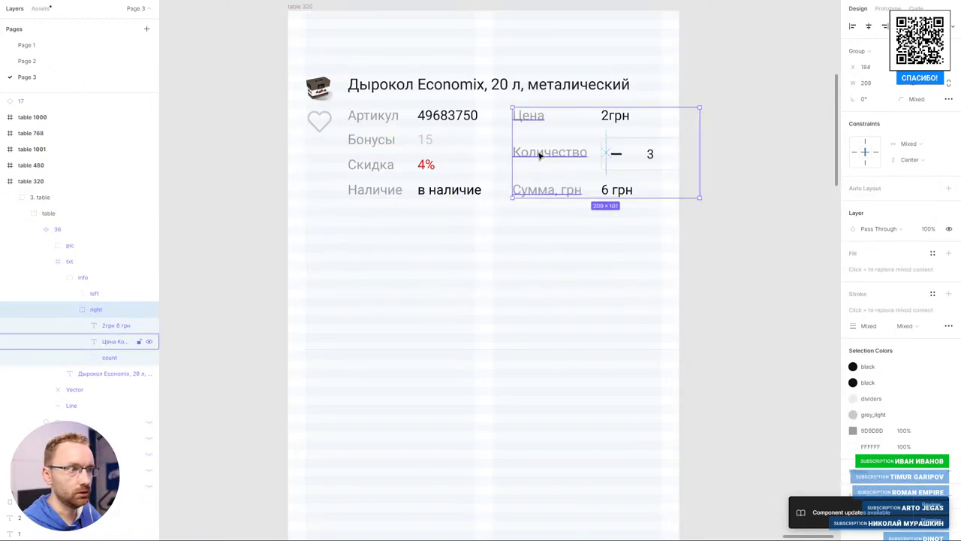
key(Return)
key(BackSpace)
key(ctrl+z)
key(Escape)
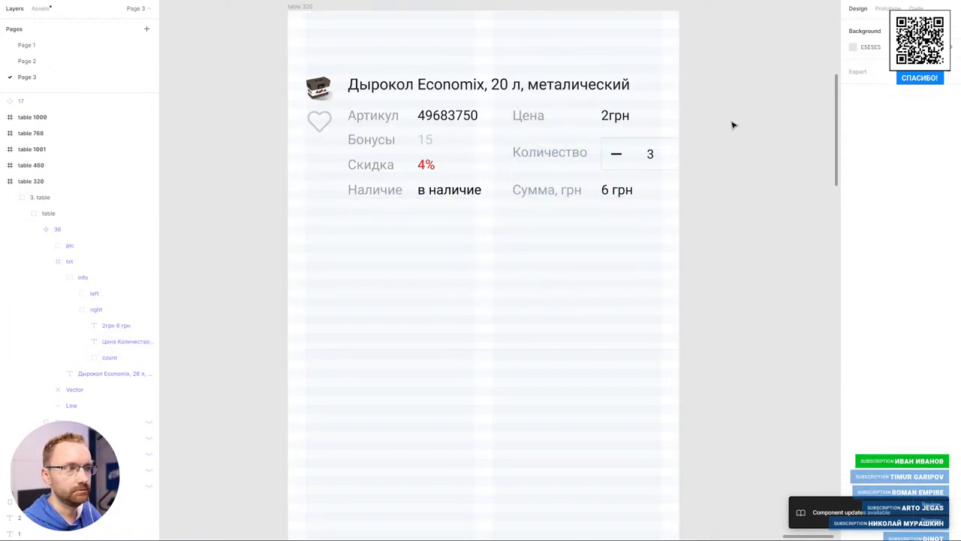
key(Return)
key(ctrl+c)
- Try pasting those labels under Наличие in the left column, then undo the merge
double_click(400, 190)
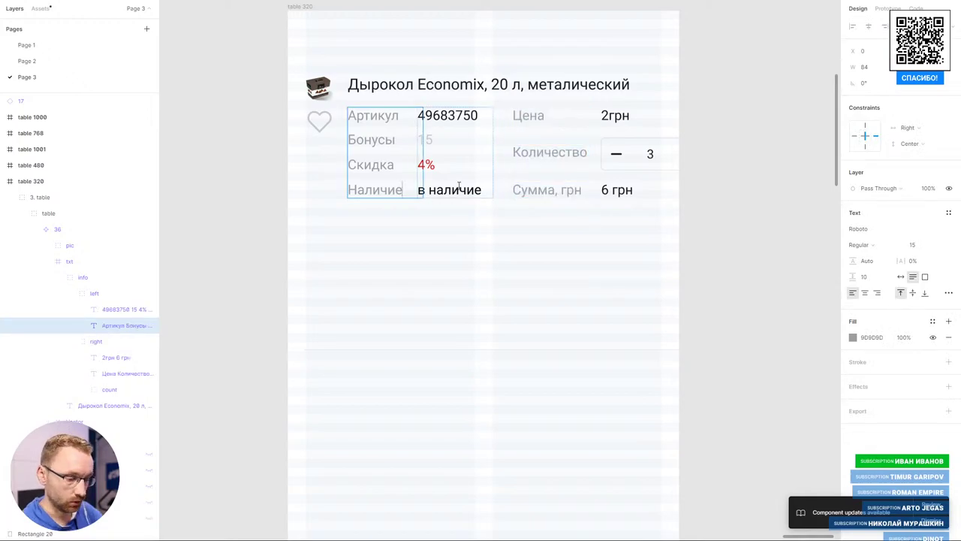
key(Return)
key(ctrl+v)
key(Escape)
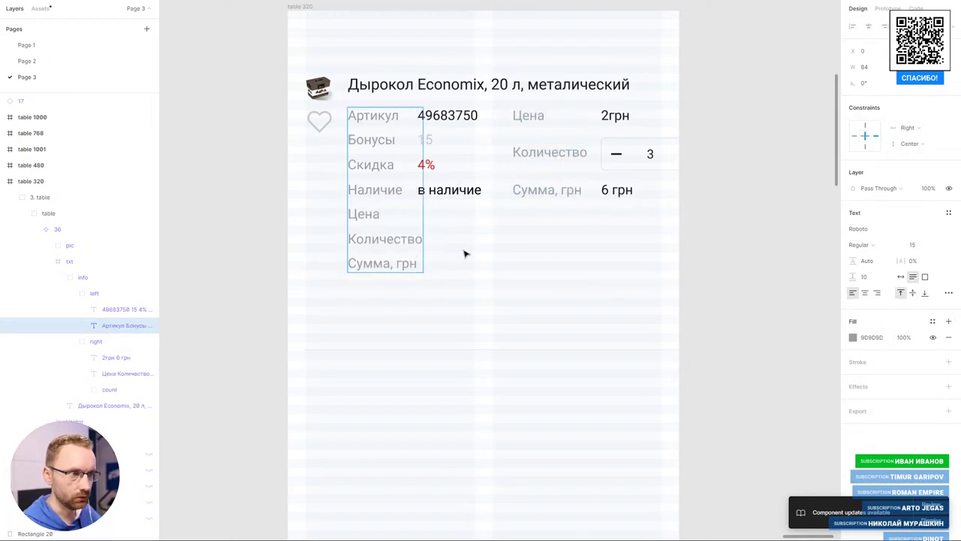
key(ctrl+z)
click(571, 134)
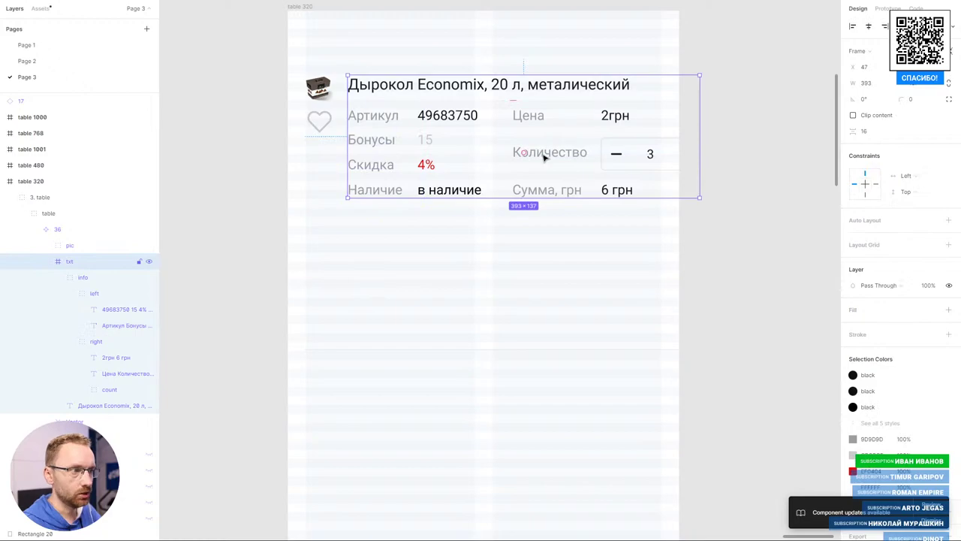
- Drag the price, quantity and sum rows down below Наличие
click(574, 154)
mouse_move(574, 154)
mouse_down()
mouse_move(493, 222)
mouse_move(418, 251)
mouse_up()
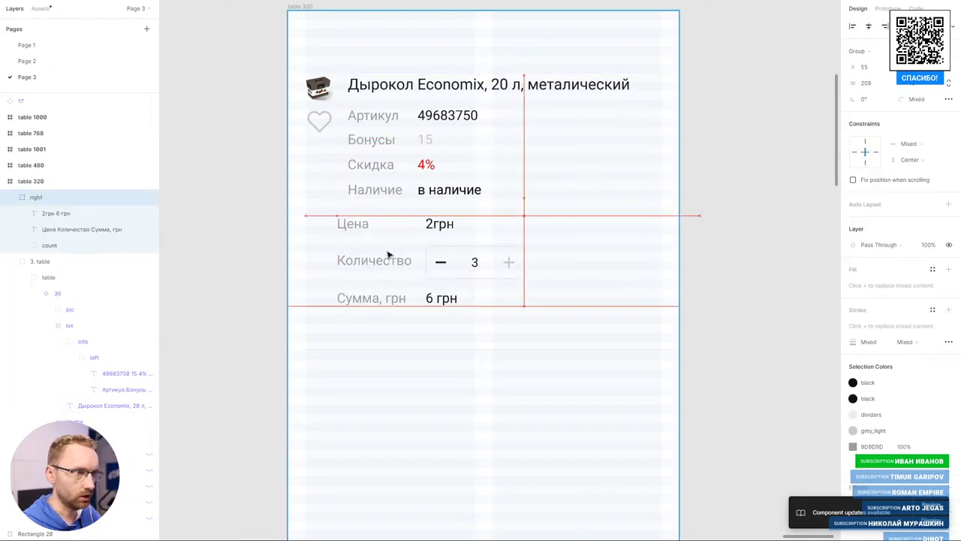
scroll(368, 165, up, 3)
scroll(368, 165, up, 2)
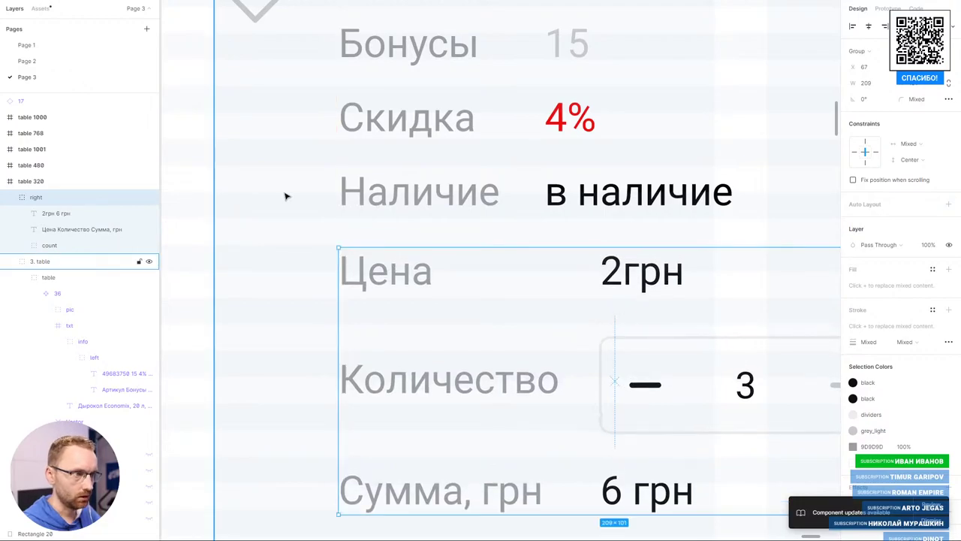
click(308, 217)
scroll(309, 217, down, 3)
scroll(401, 193, up, 1)
scroll(421, 225, up, 1)
- Shift the 2грн/6 грн values and quantity stepper into one left-aligned column and hide layout grids
click(437, 253)
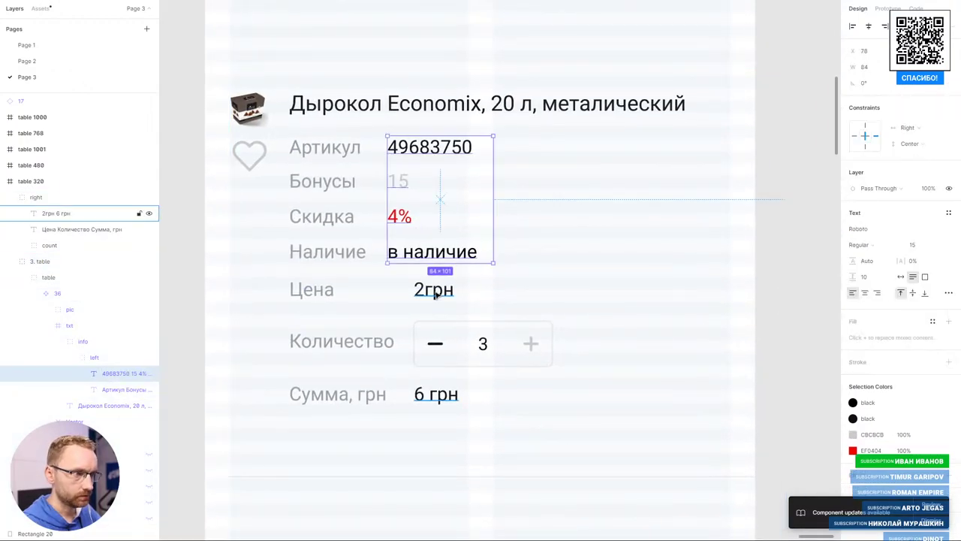
shift+click(429, 289)
drag(430, 290, 533, 292)
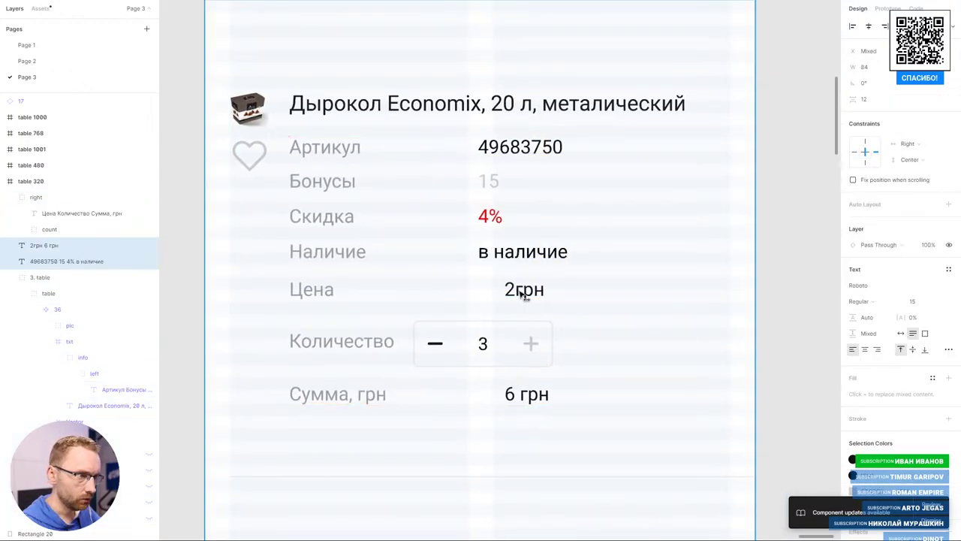
click(852, 27)
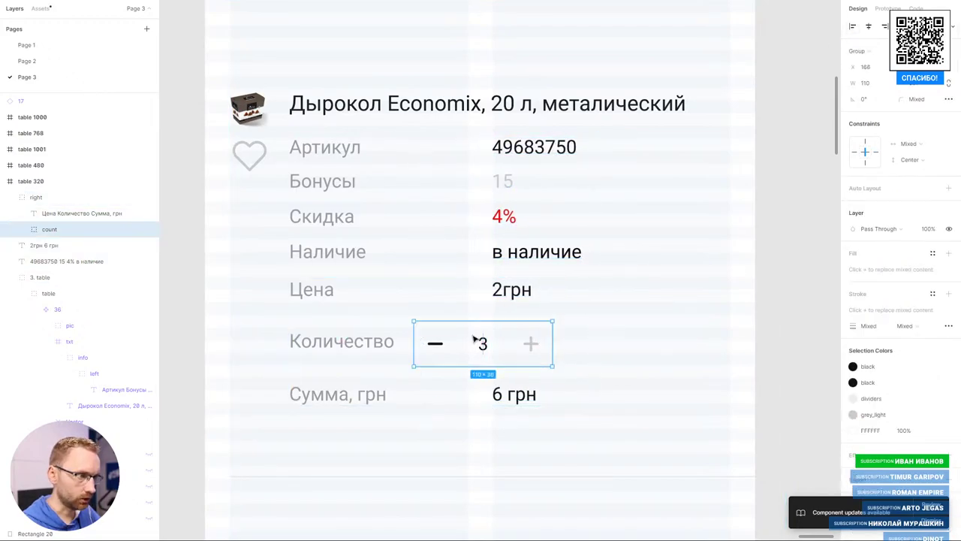
drag(474, 339, 527, 342)
key(ctrl+shift+4)
scroll(524, 339, down, 2)
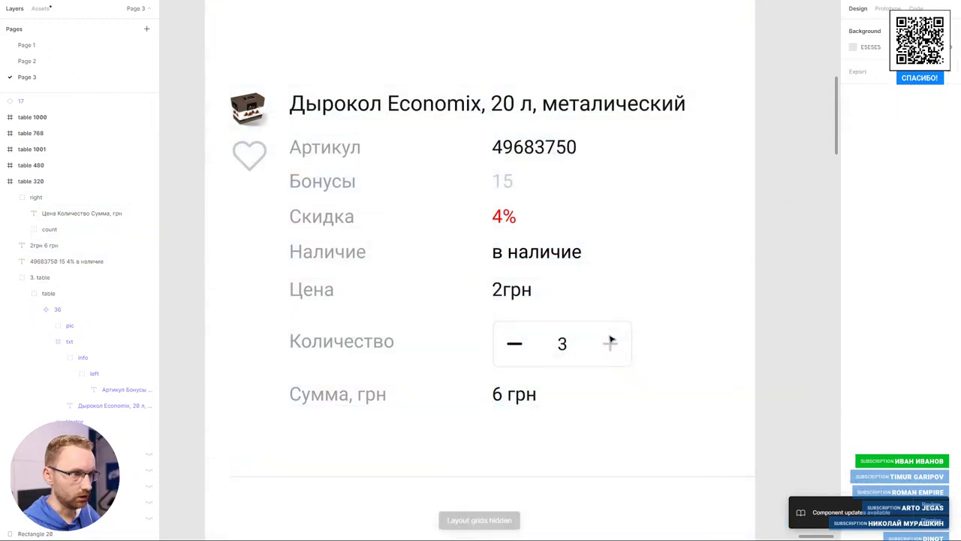
scroll(406, 318, down, 2)
click(370, 319)
- Set line height 16 on the Цена/Количество/Сумма labels and their 2грн/6 грн values
click(300, 317)
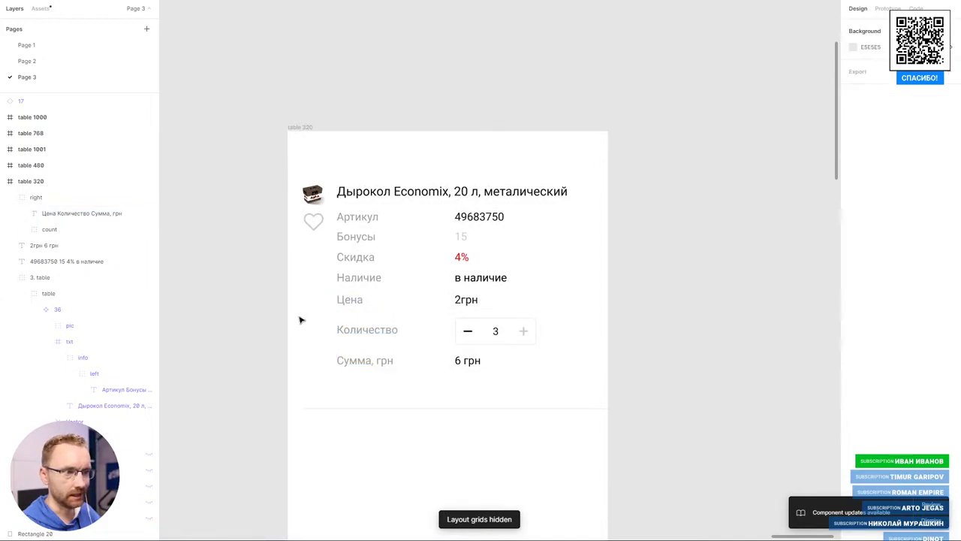
scroll(398, 324, up, 3)
click(343, 293)
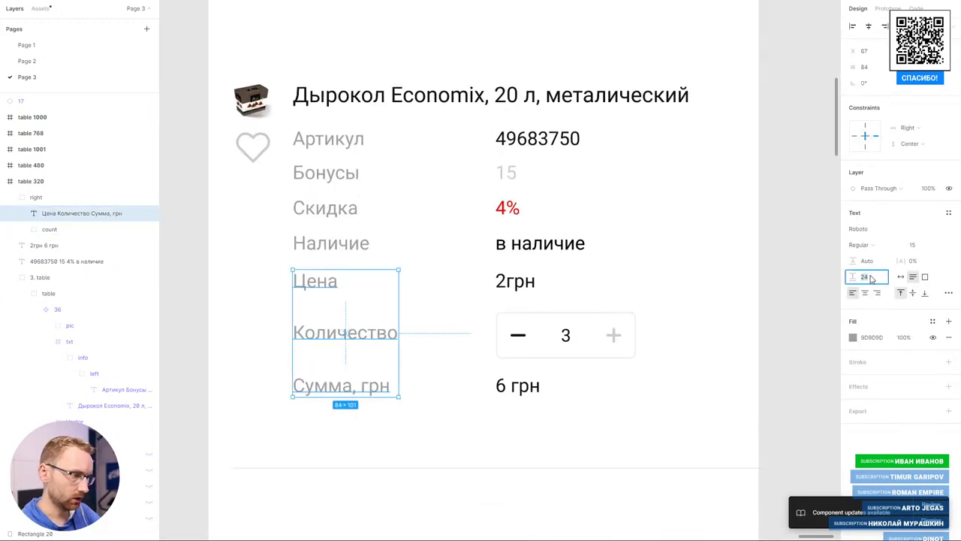
text(16)
key(Return)
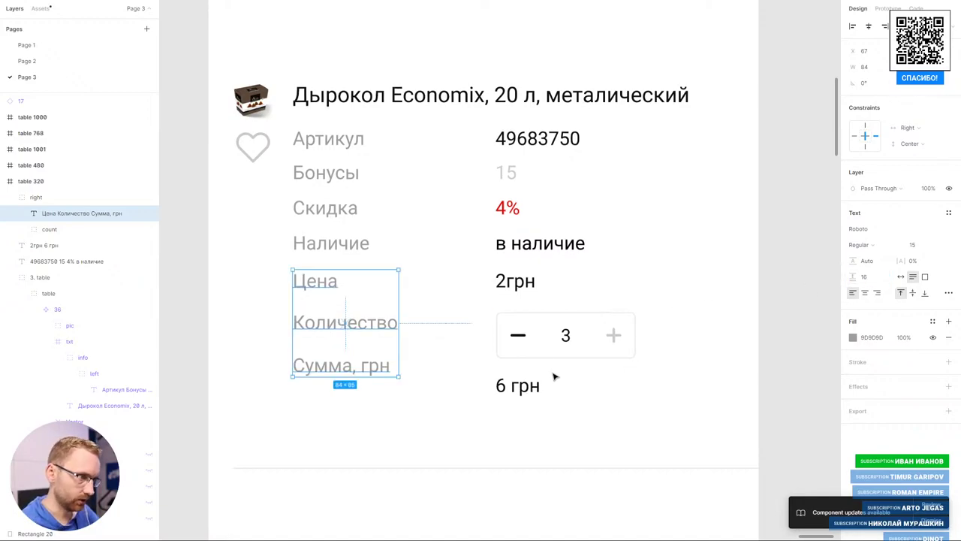
click(554, 377)
click(880, 292)
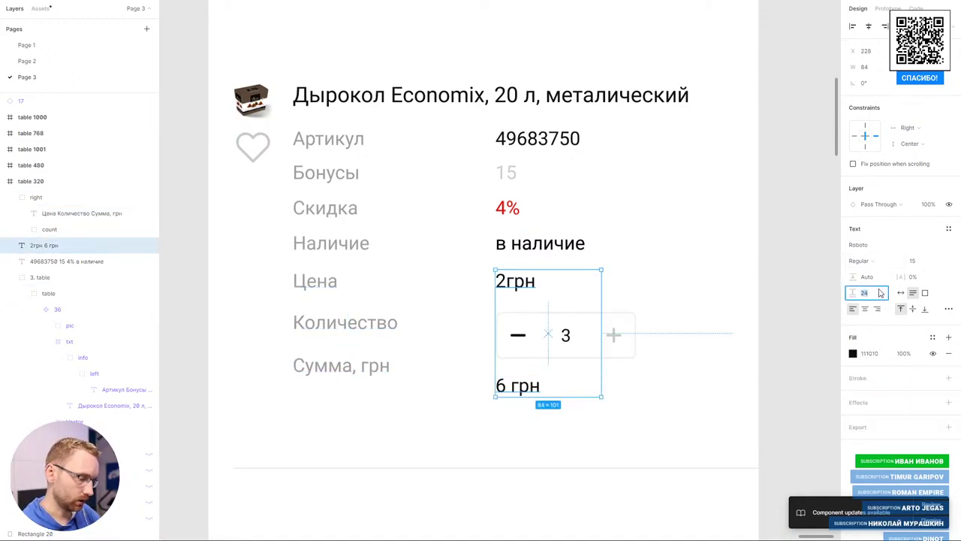
key(Return)
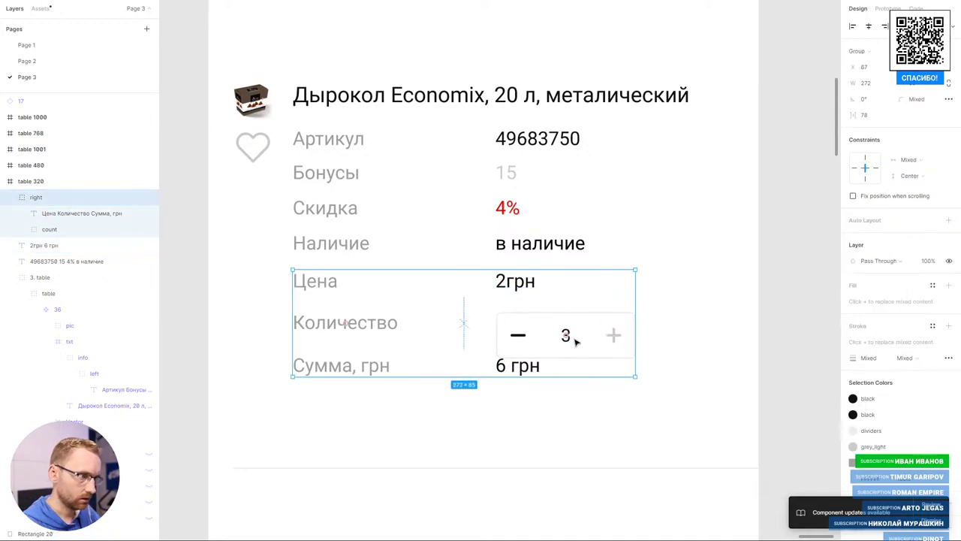
- Line the quantity stepper up level with the Количество label
click(575, 339)
drag(575, 340, 575, 342)
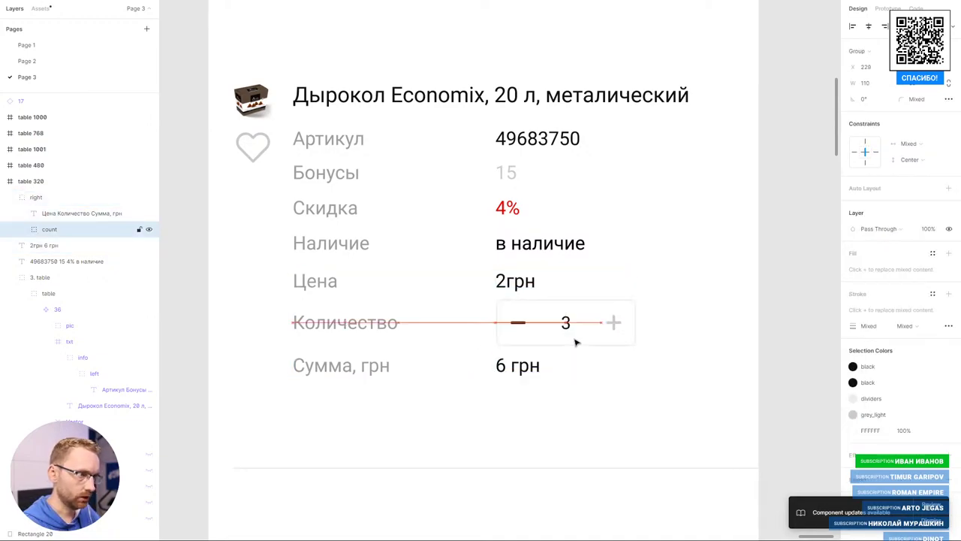
click(794, 214)
scroll(553, 262, down, 2)
click(396, 438)
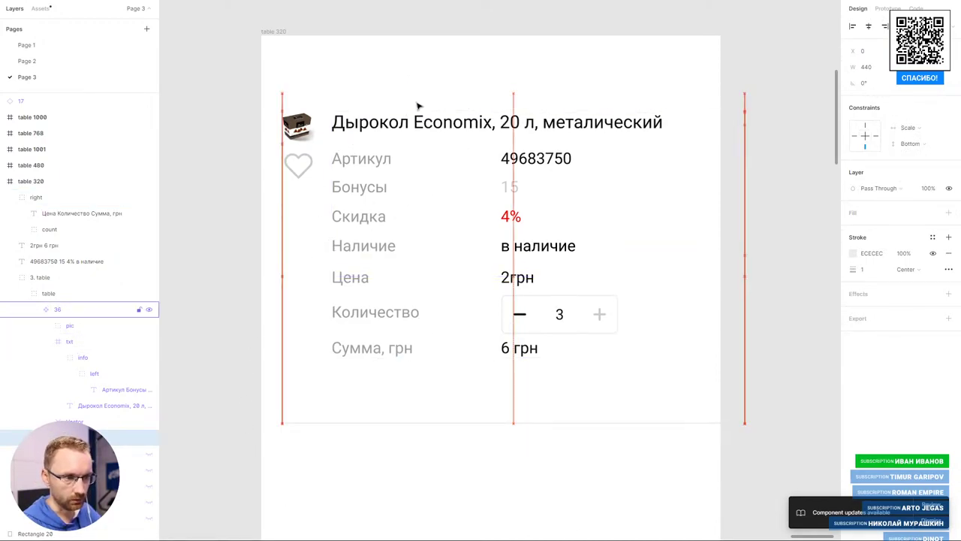
- Move the divider below all rows and shorten it to 397 wide
key(shift+Up)
key(shift+Up)
key(shift+Up)
key(shift+Up)
key(shift+Up)
key(shift+Up)
key(shift+Up)
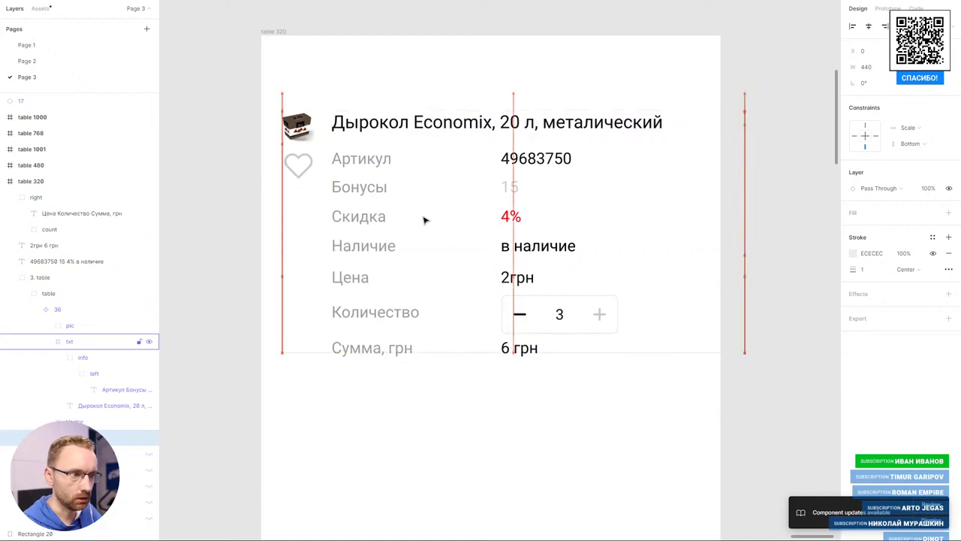
key(shift+Down)
key(shift+Down)
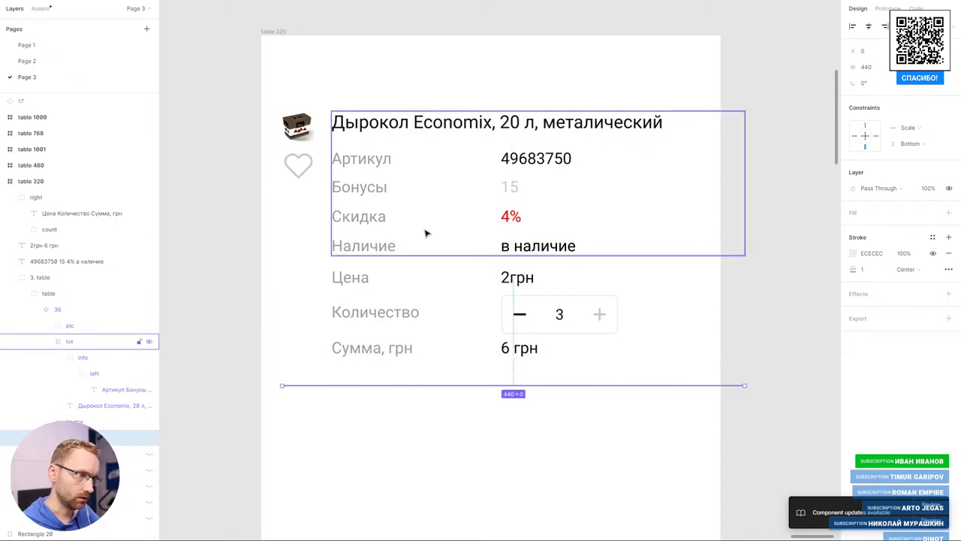
key(ctrl+shift+4)
drag(745, 374, 698, 384)
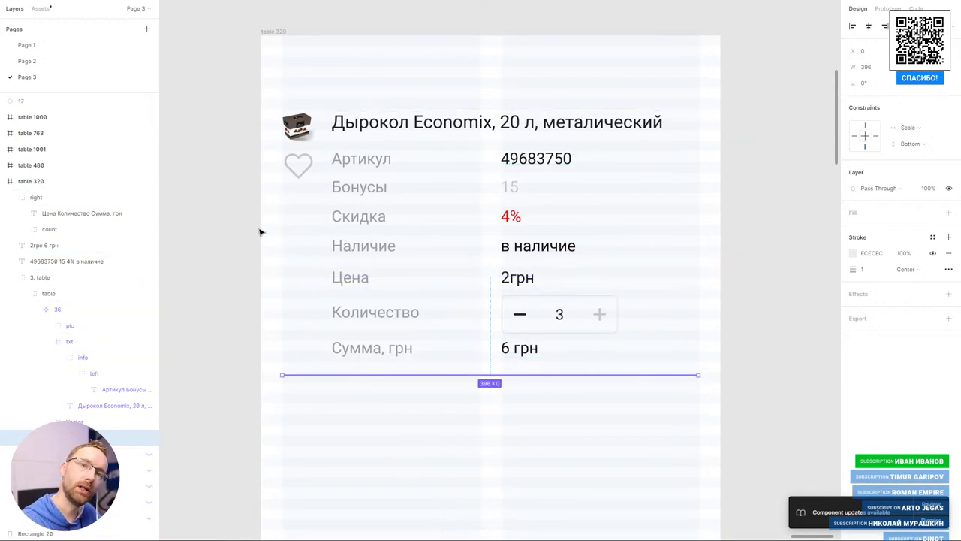
- Resize card 36's frame to 397×268 so it encloses every row
click(625, 167)
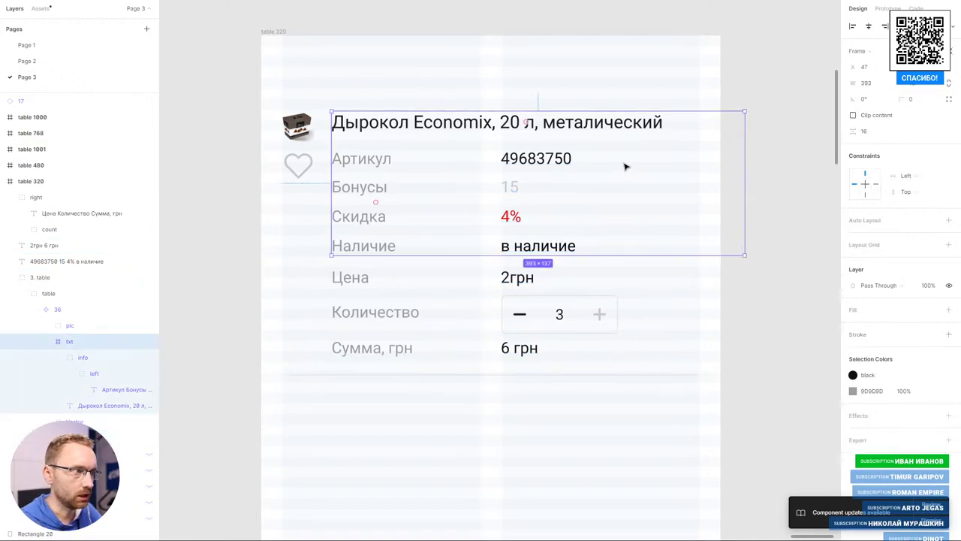
click(535, 168)
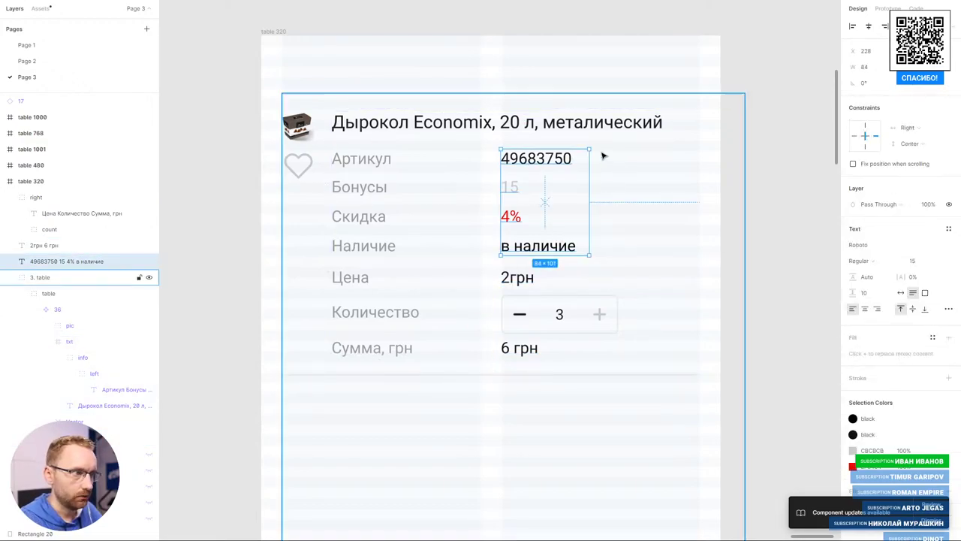
click(633, 162)
double_click(603, 156)
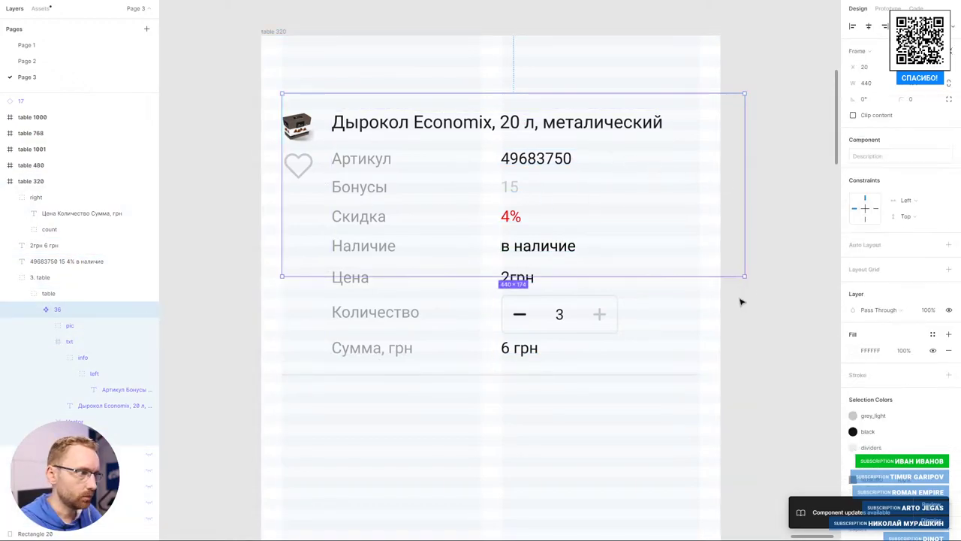
drag(743, 276, 699, 374)
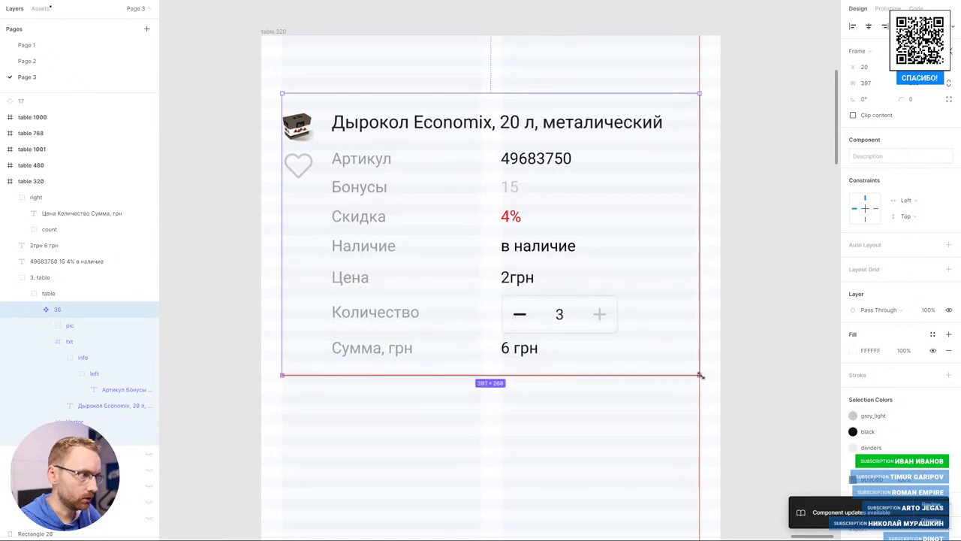
click(514, 240)
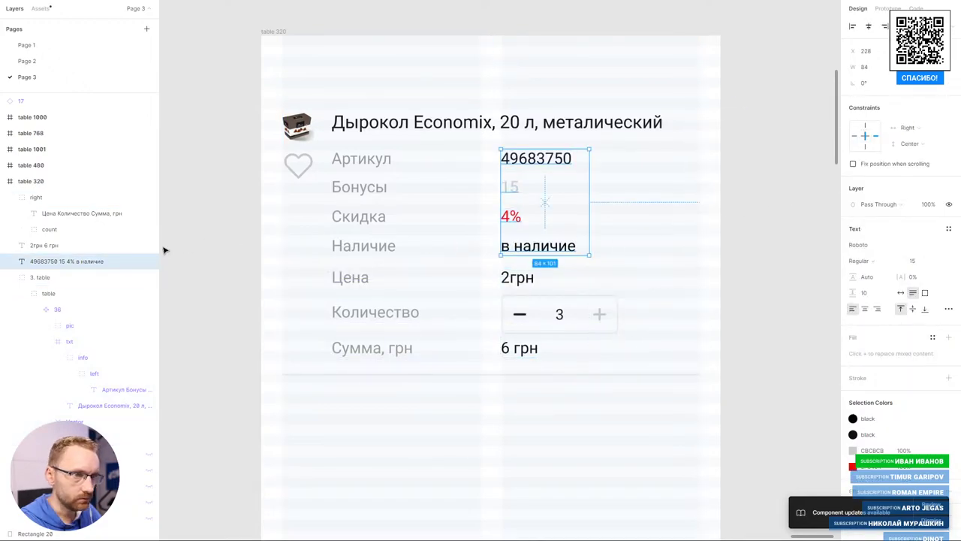
shift+click(380, 191)
- Move the label and value texts into the left group and the quantity counter into the info group
shift+click(356, 276)
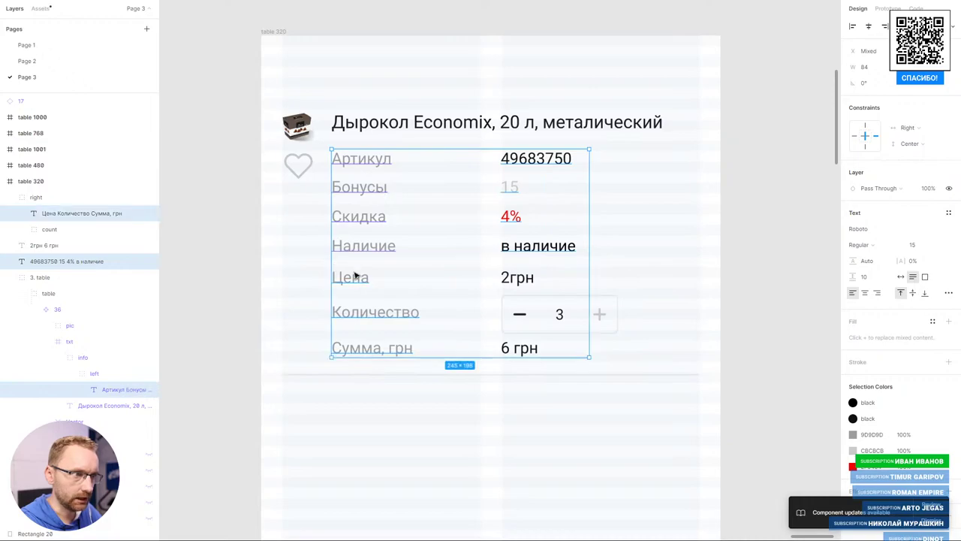
drag(109, 389, 103, 385)
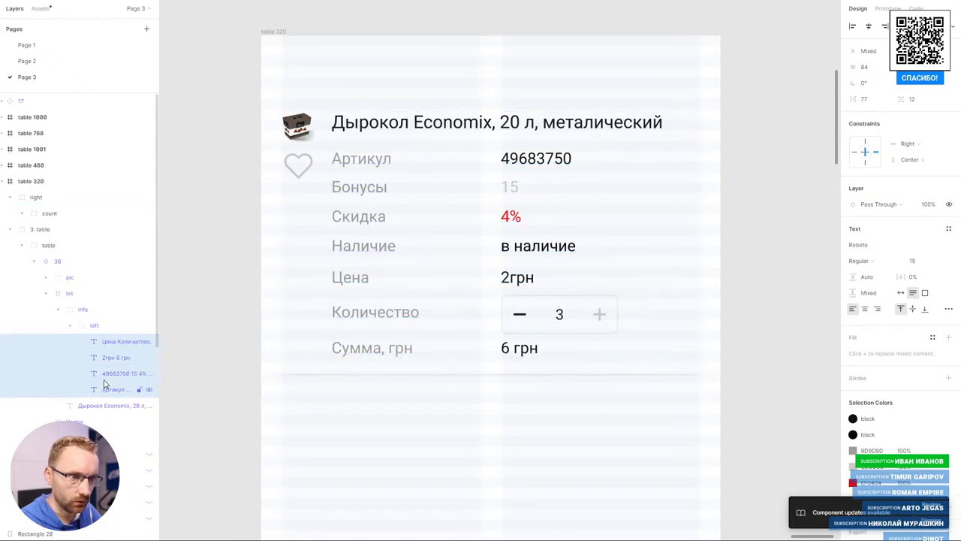
click(70, 324)
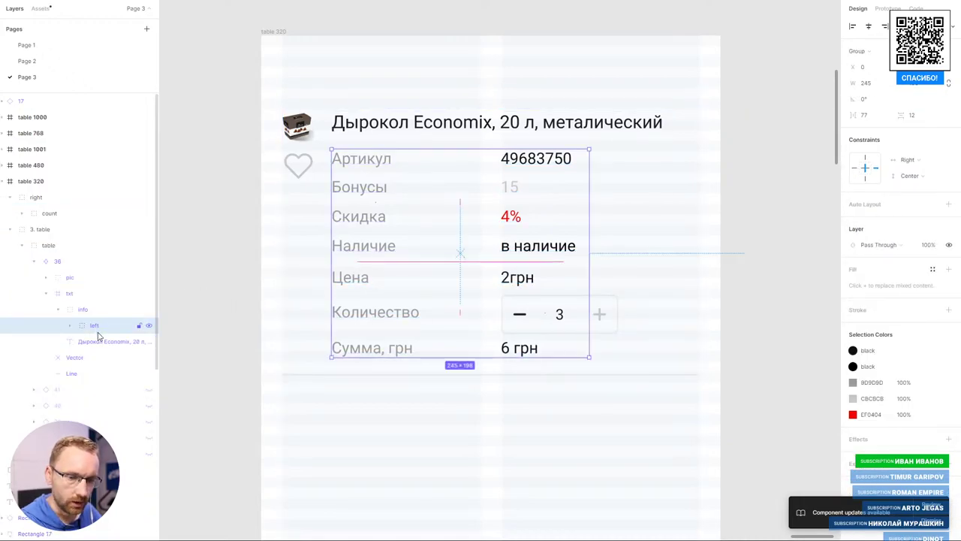
click(84, 309)
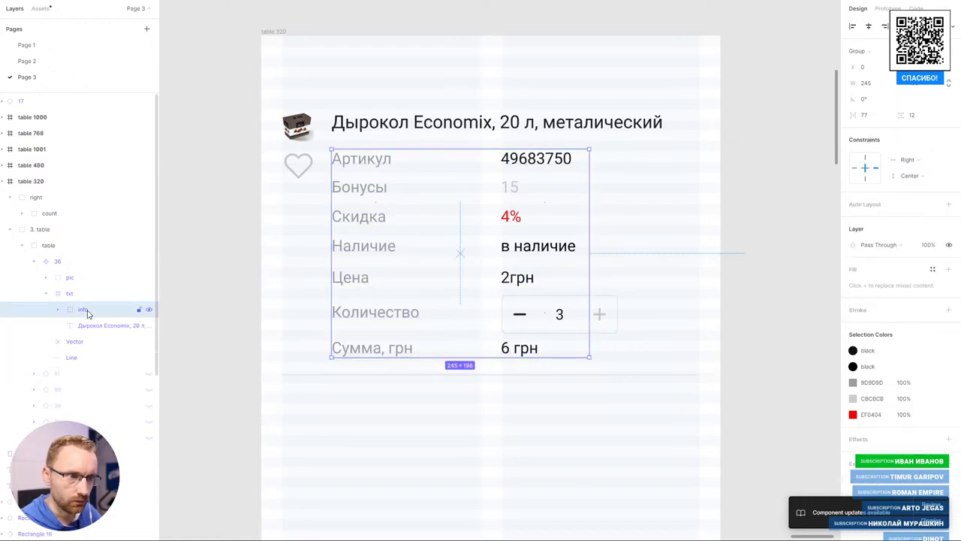
click(150, 311)
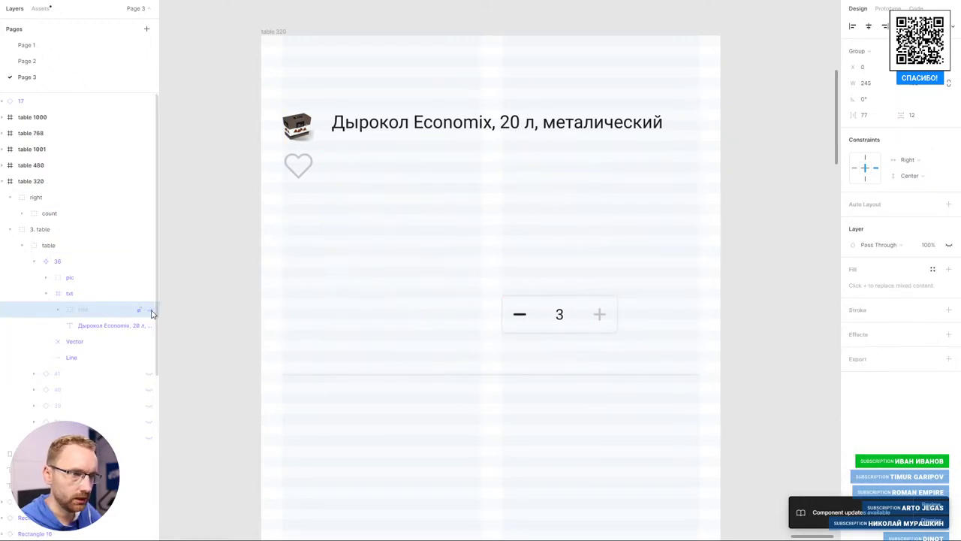
click(59, 213)
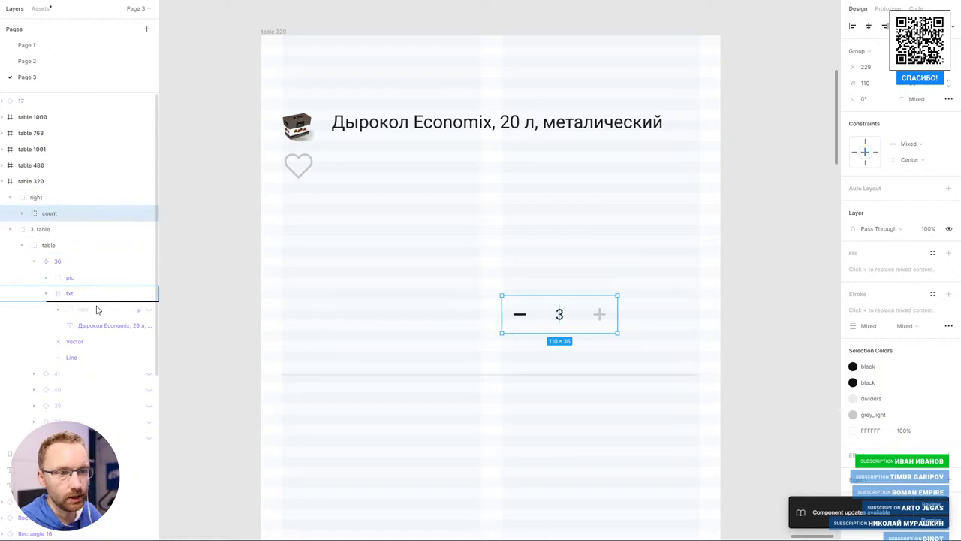
drag(96, 310, 95, 310)
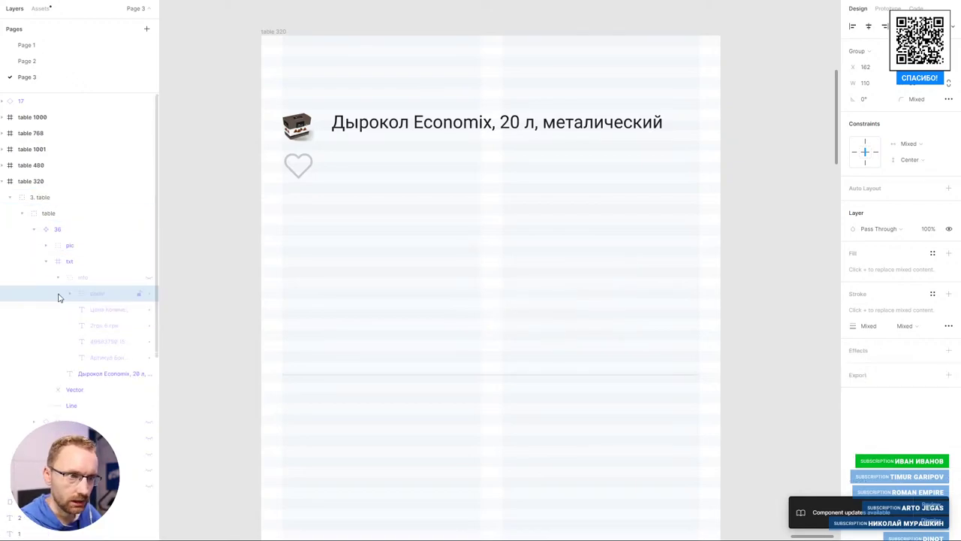
click(148, 279)
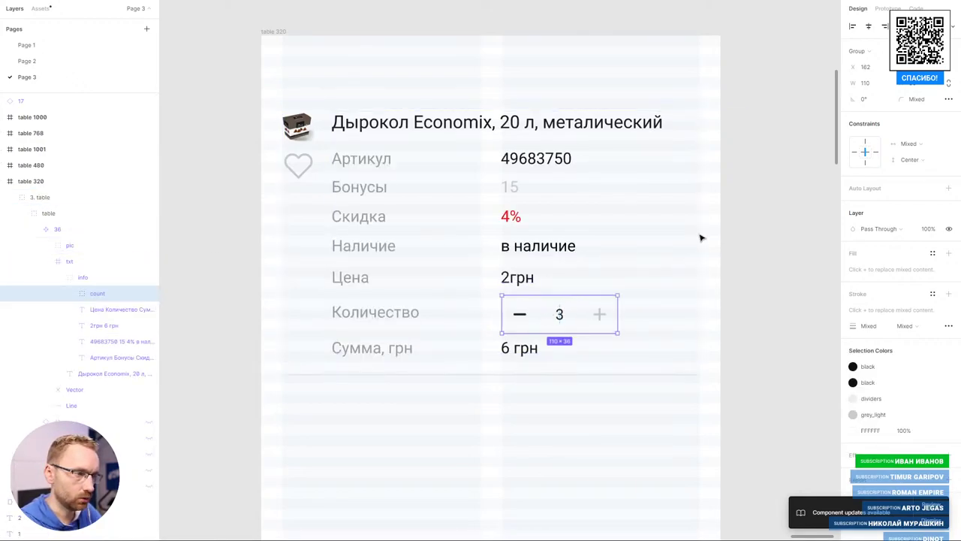
- Ungroup the txt frame, keeping its contents, and narrow the Дырокол product title box
click(360, 224)
double_click(360, 224)
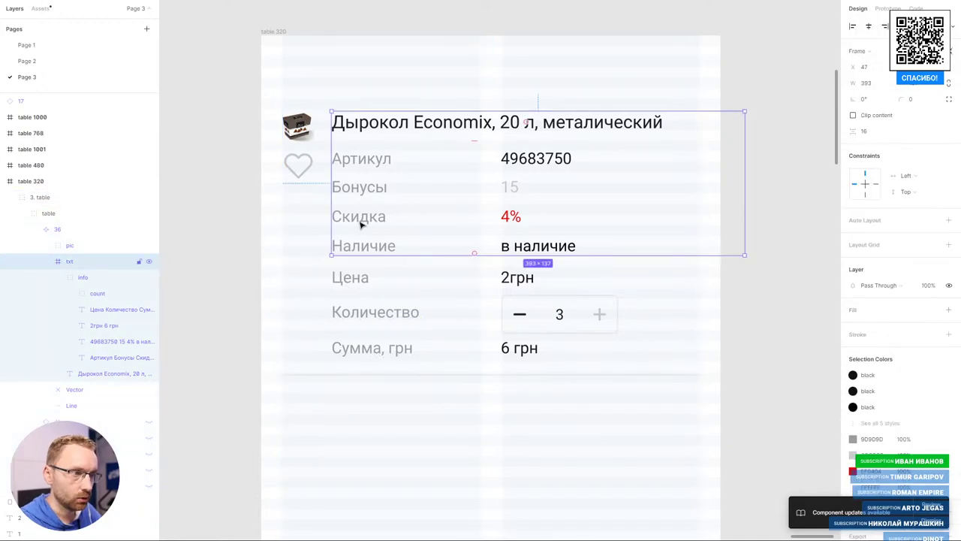
click(43, 263)
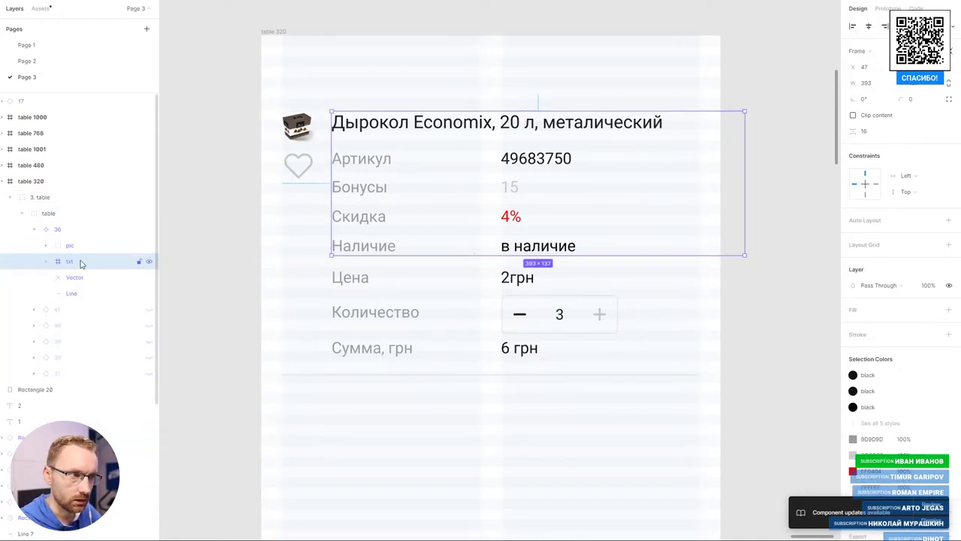
key(ctrl+shift+g)
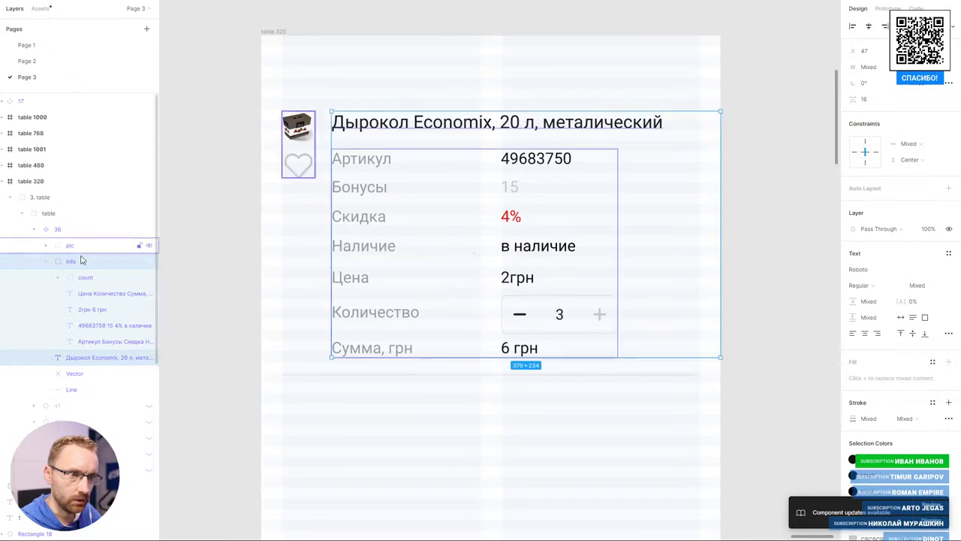
click(83, 265)
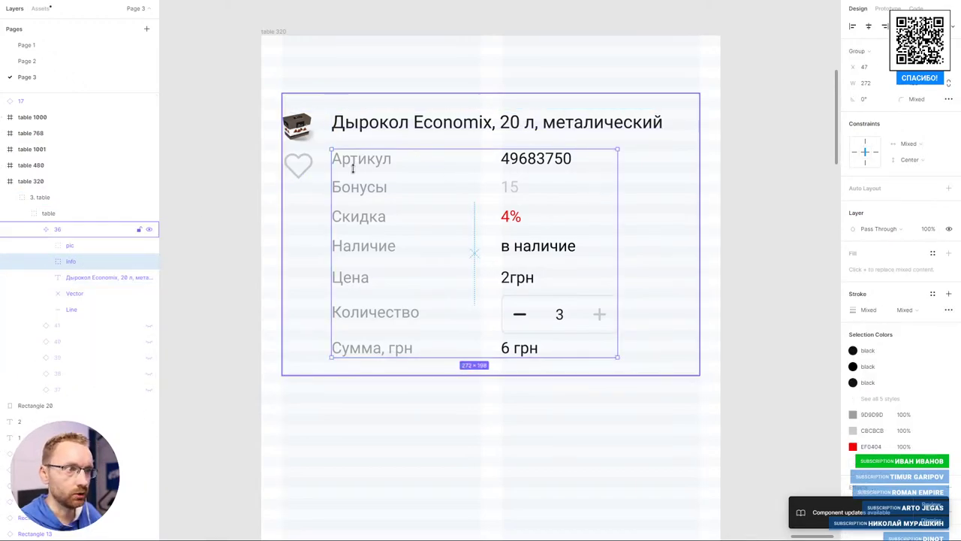
shift+click(417, 132)
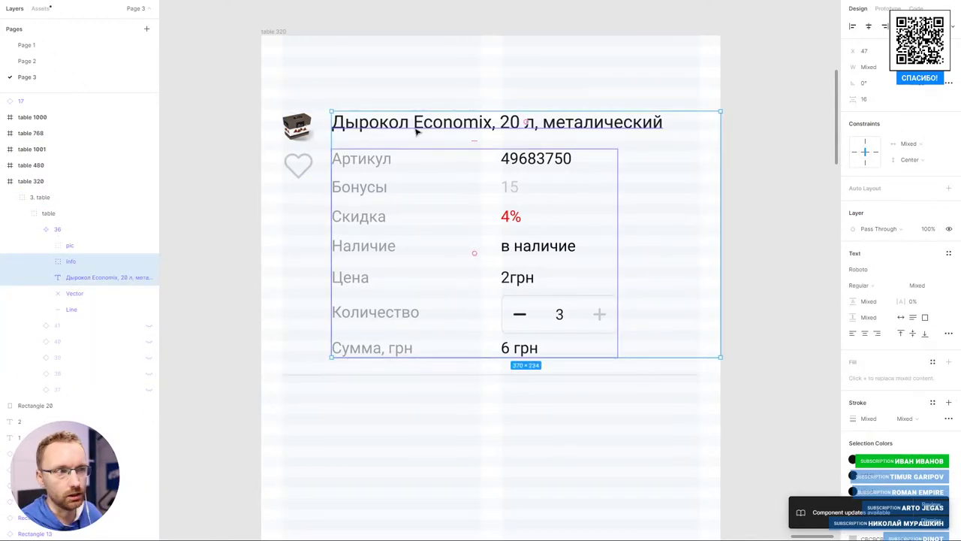
click(609, 125)
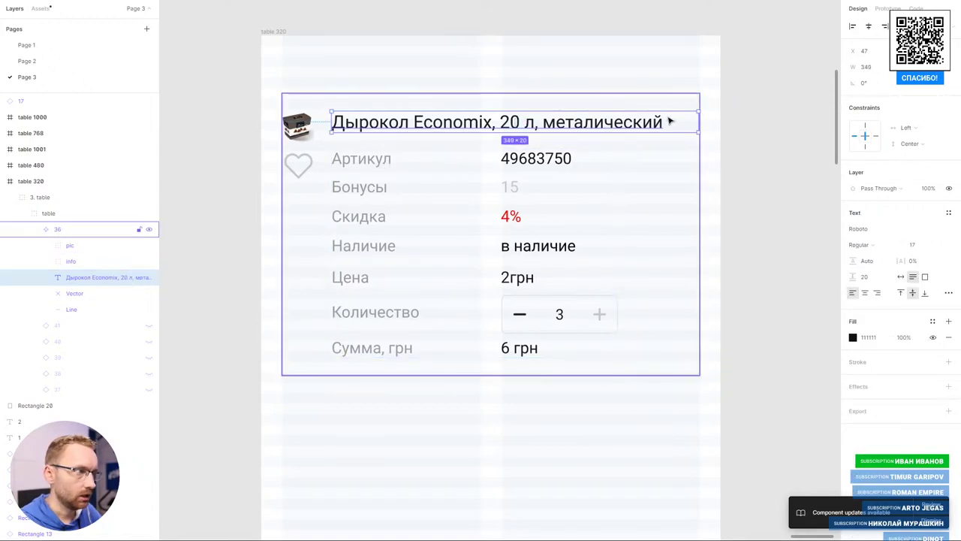
drag(695, 122, 671, 120)
- Measure the spacing between the first card's product title and its close cross icon
scroll(622, 135, left, 10)
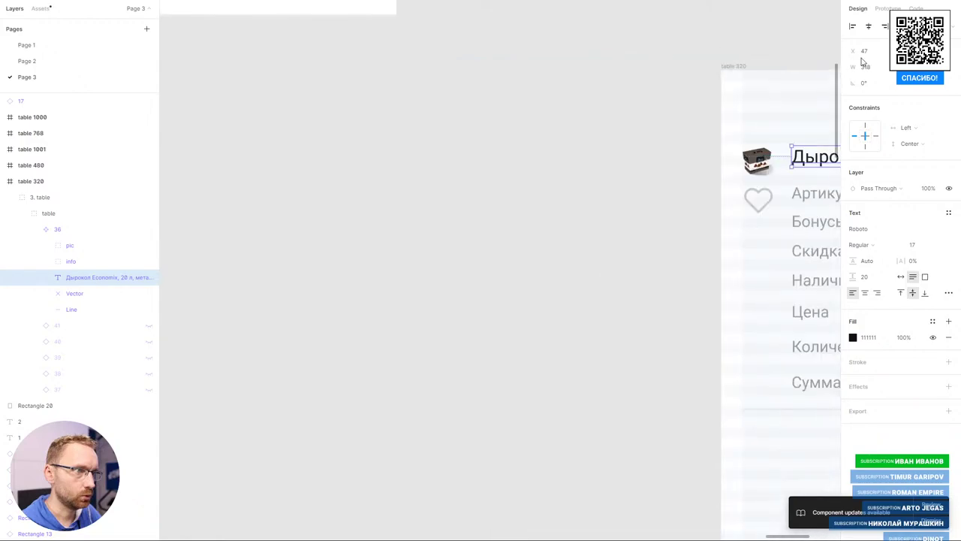
scroll(815, 122, down, 5)
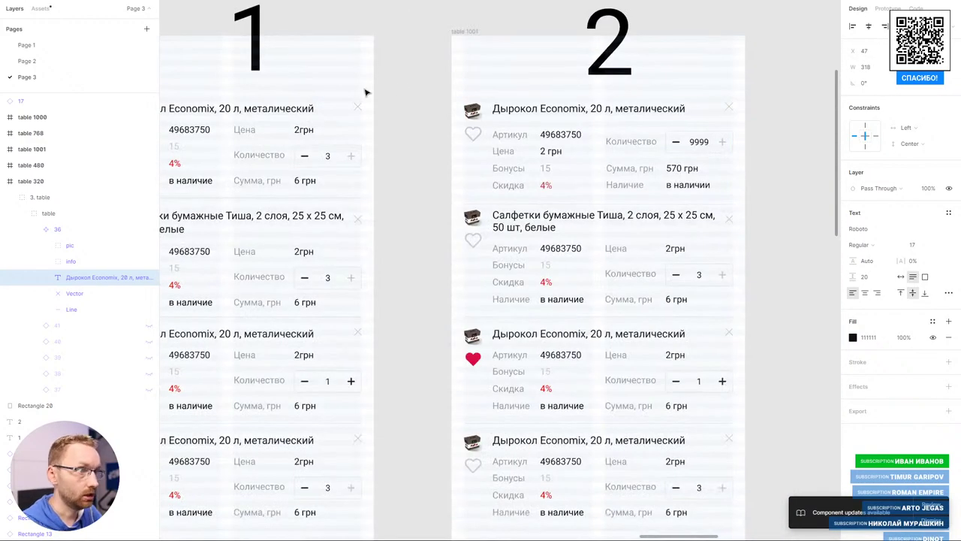
scroll(366, 92, up, 3)
scroll(361, 94, down, 5)
scroll(360, 94, left, 10)
scroll(378, 145, up, 3)
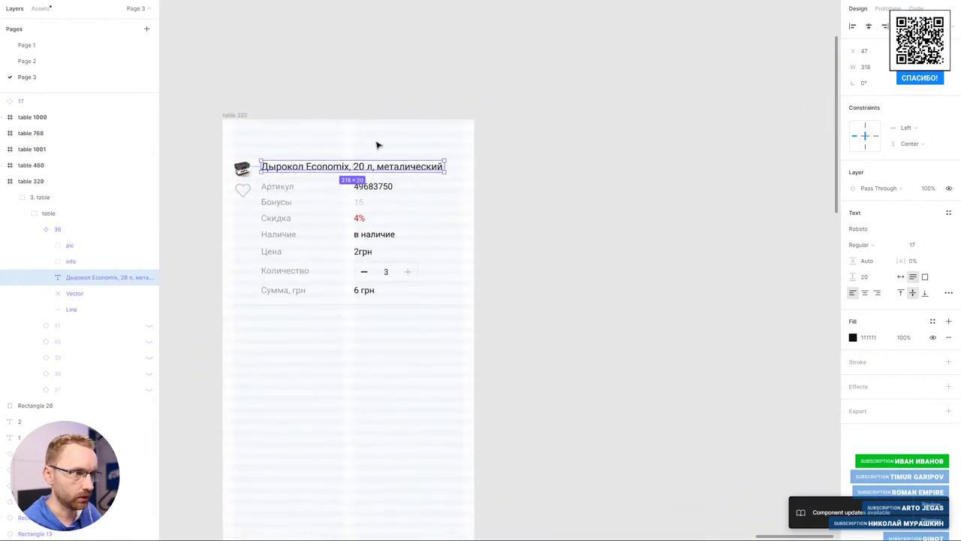
scroll(378, 145, up, 5)
click(74, 293)
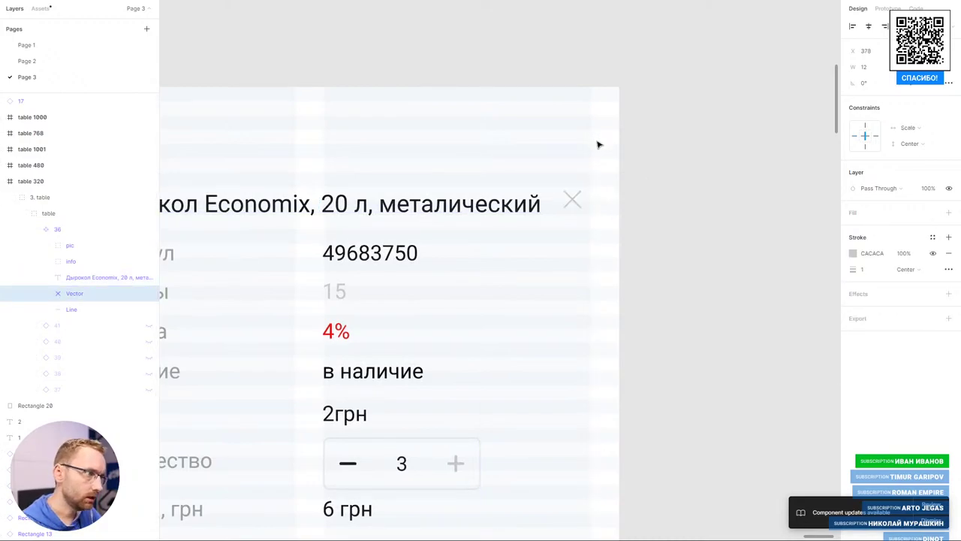
key(alt)
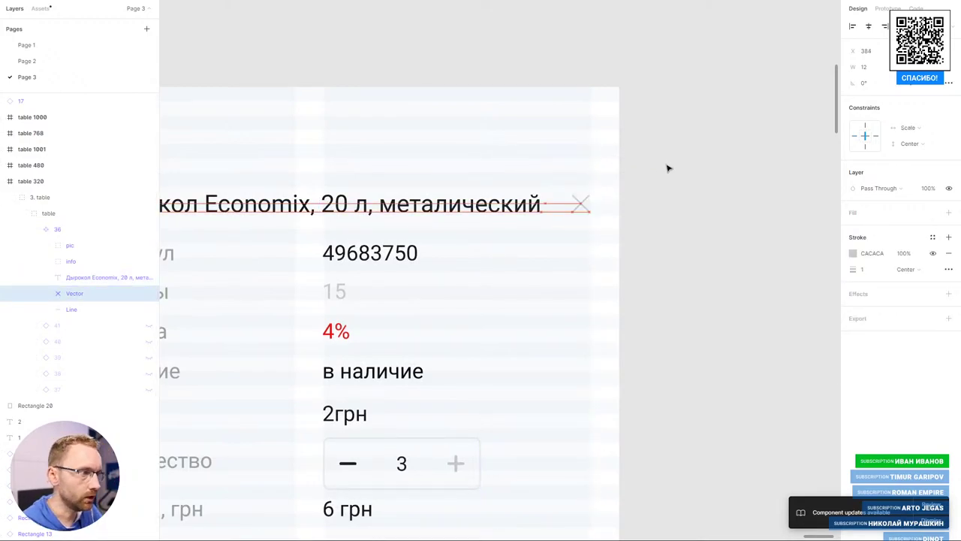
click(669, 164)
scroll(674, 155, left, 5)
scroll(557, 181, down, 3)
- Wrap the title and info rows in a vertical auto-layout frame, with the title set to wrap
click(571, 166)
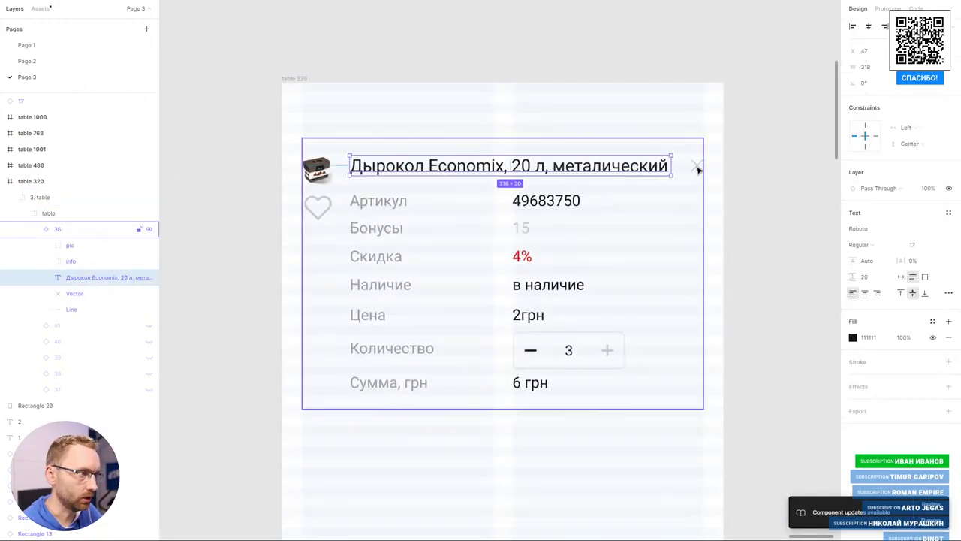
shift+click(697, 165)
click(531, 203)
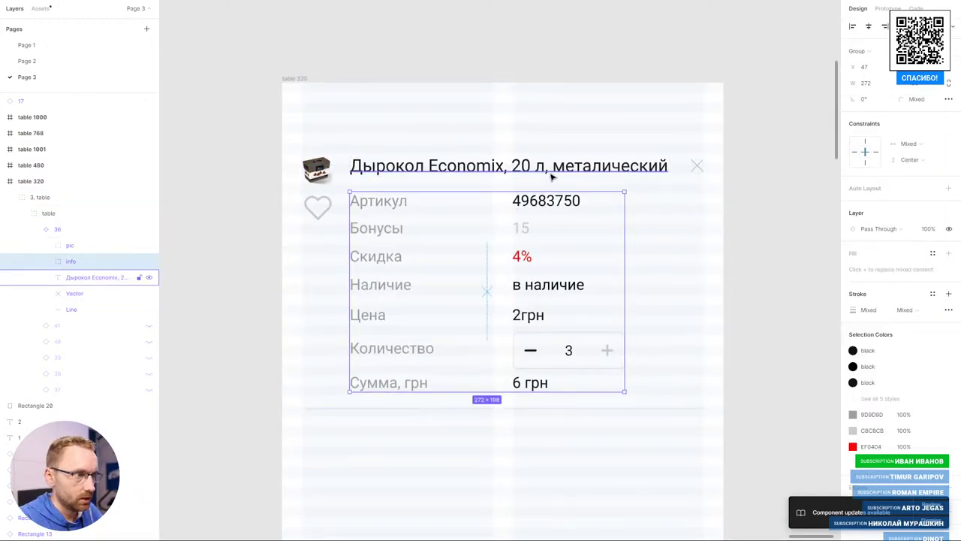
shift+click(559, 172)
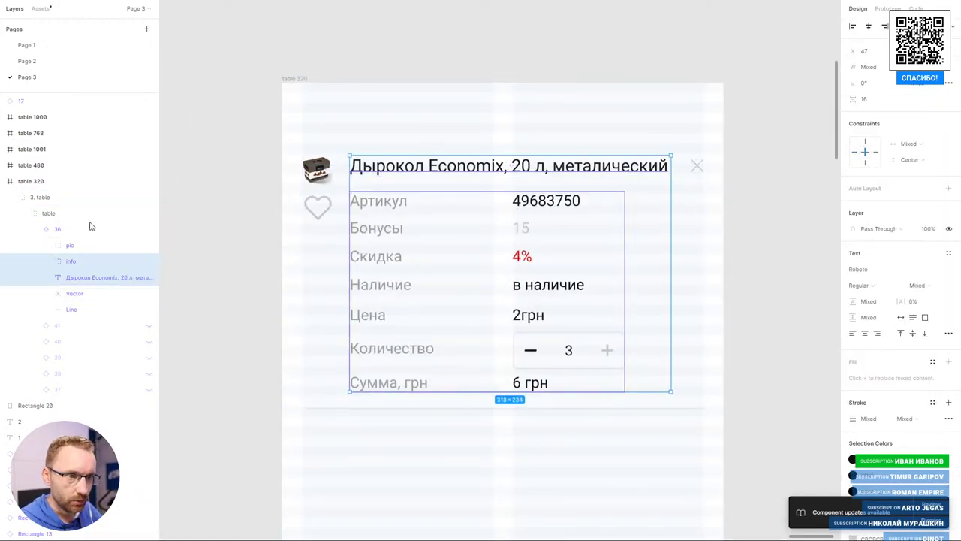
click(691, 165)
click(525, 167)
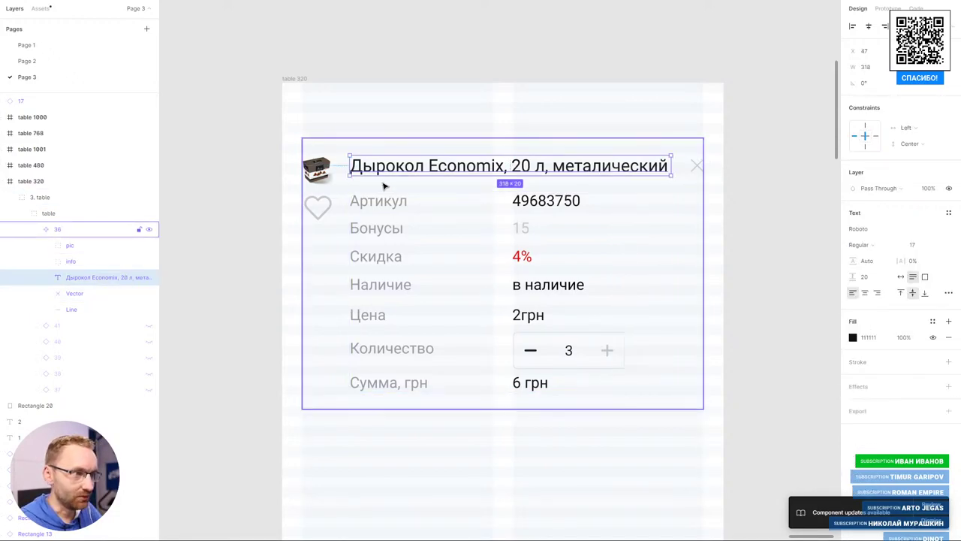
shift+click(549, 200)
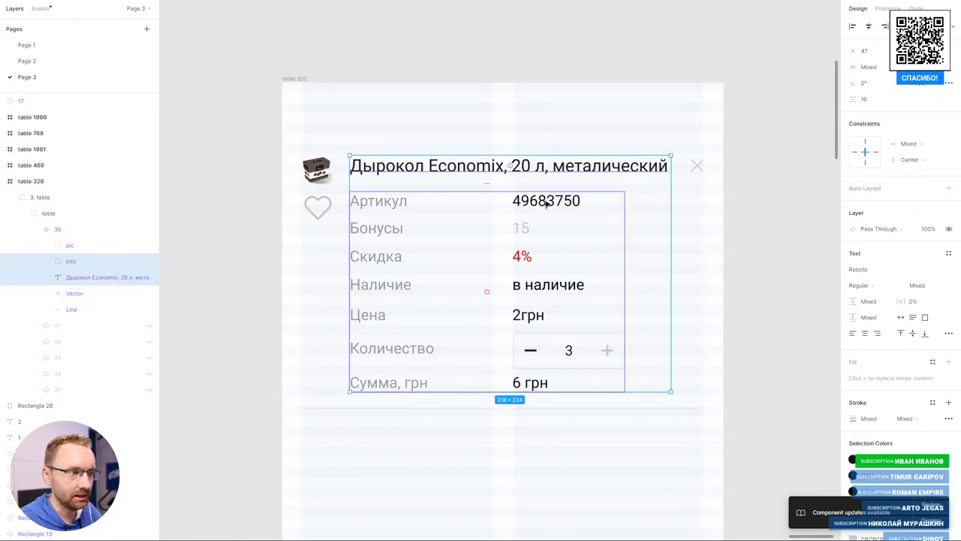
key(shift+0)
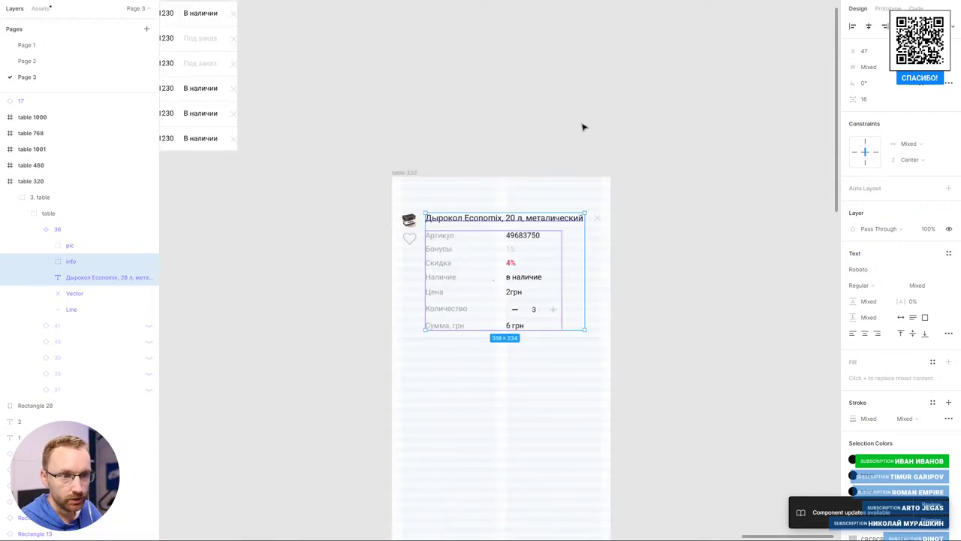
key(shift+a)
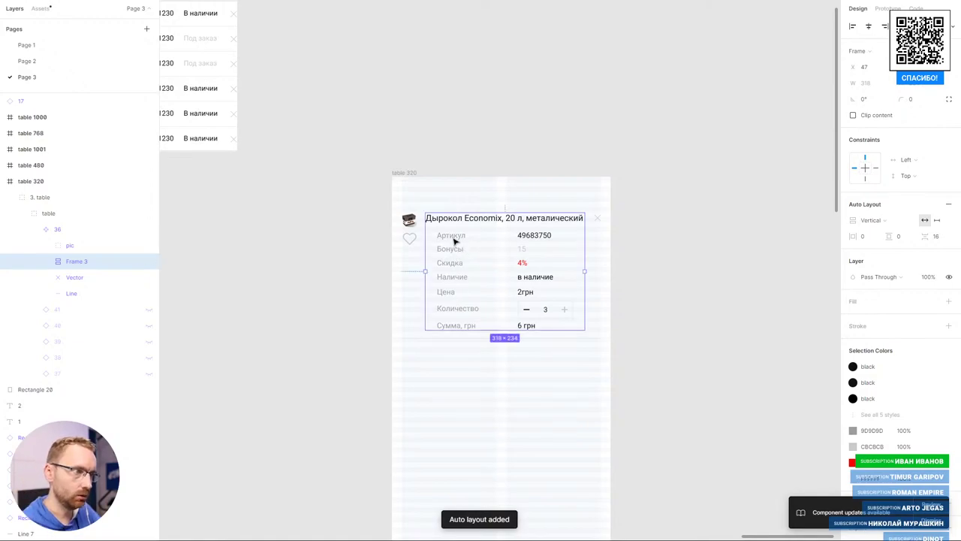
double_click(455, 241)
key(alt+a)
key(Tab)
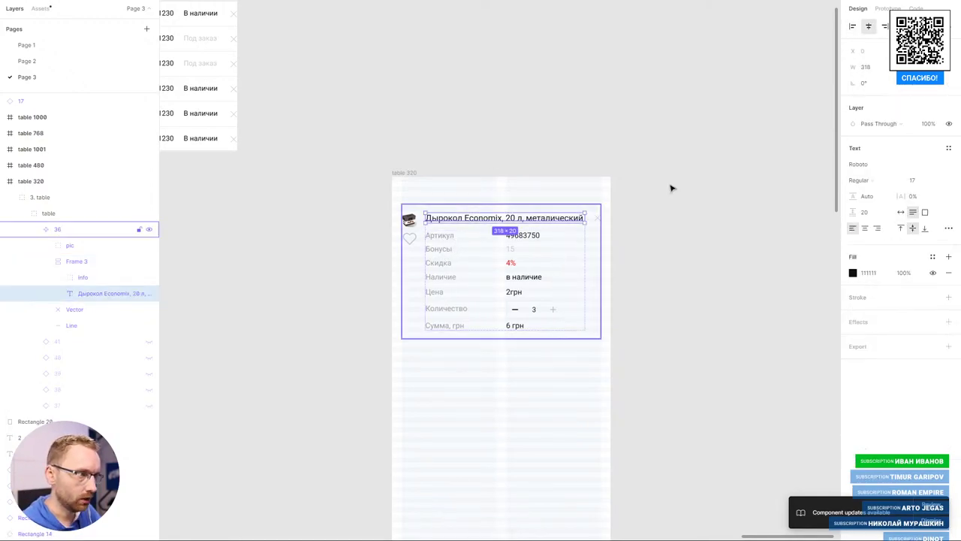
- Widen the title-and-info frame to 298 wide
scroll(550, 224, up, 3)
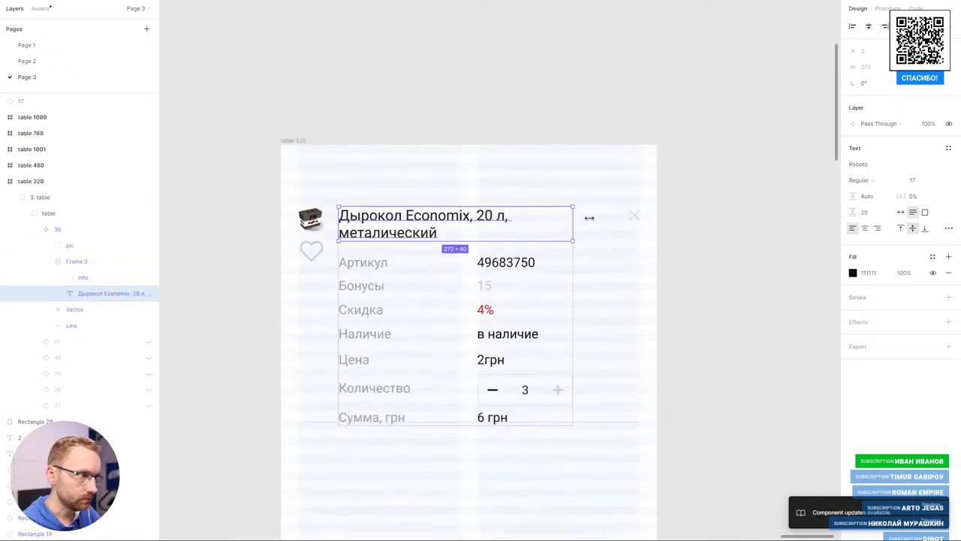
key(Escape)
drag(576, 229, 614, 222)
scroll(691, 173, down, 4)
- Select product cards 36 to 37 and space them evenly with Tidy Up
key(Escape)
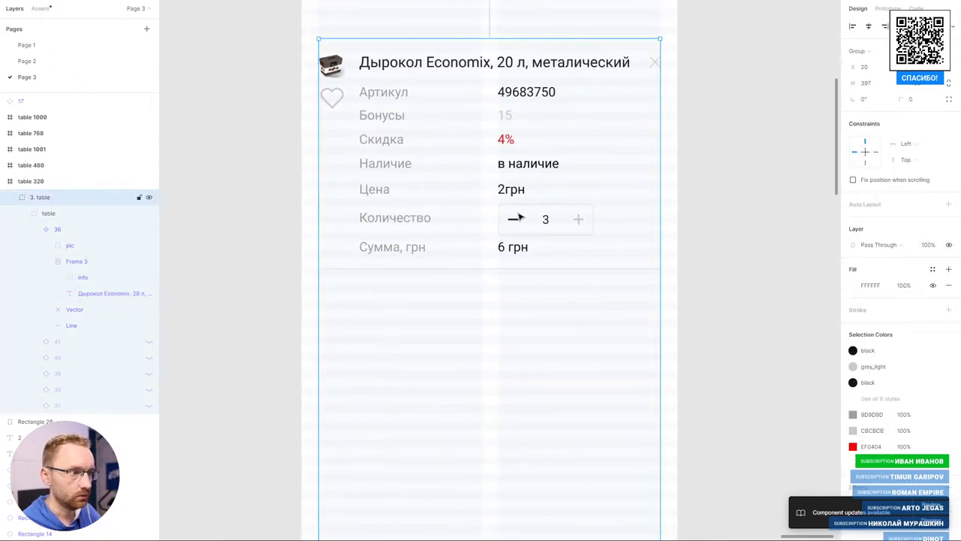
key(alt+l)
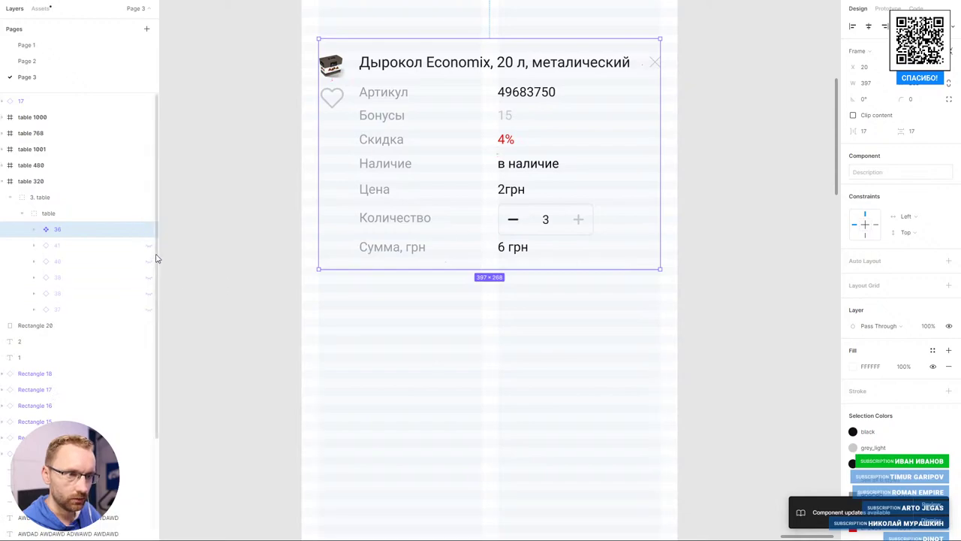
click(148, 309)
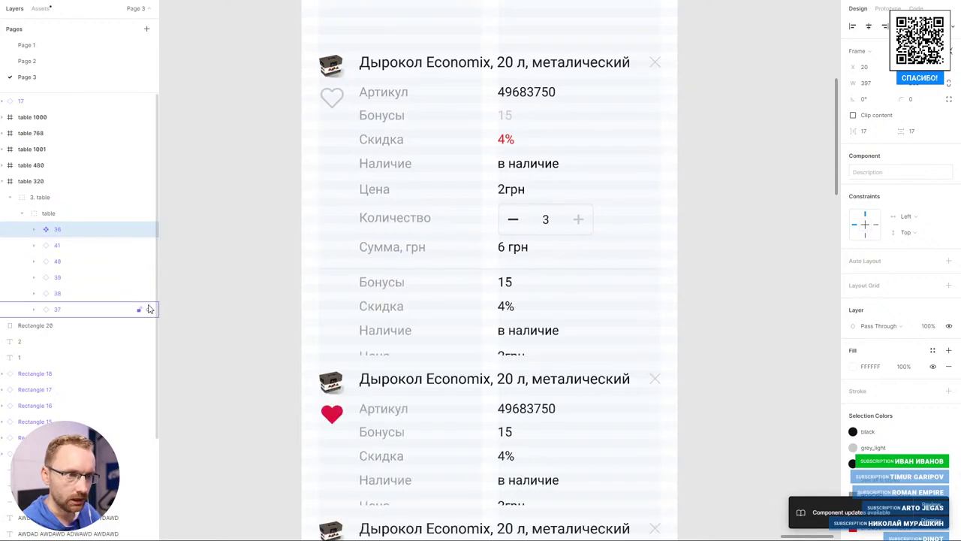
shift+click(88, 229)
click(952, 27)
click(819, 47)
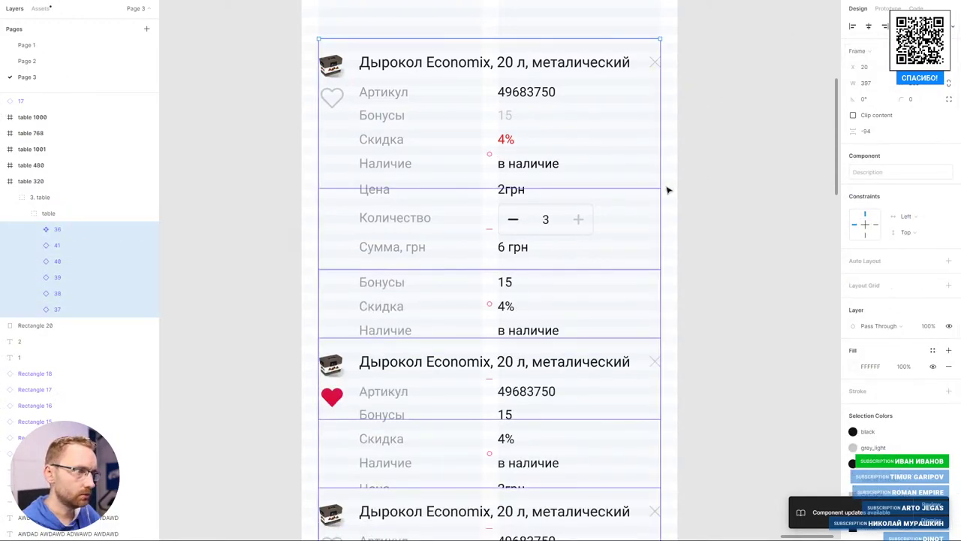
- Hide the layout grids and give the tissue card's long title 130% line height
key(Return)
click(729, 167)
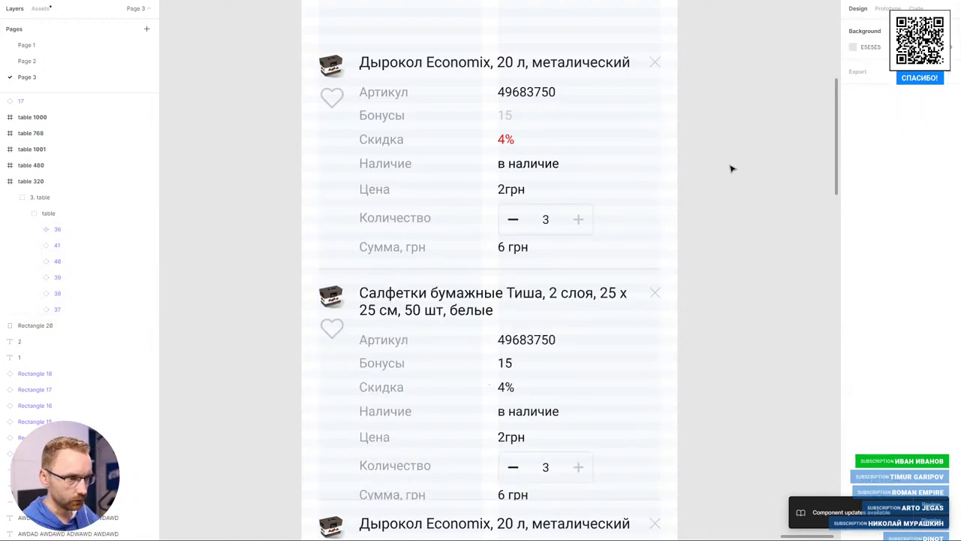
key(ctrl+shift+4)
ctrl+click(501, 298)
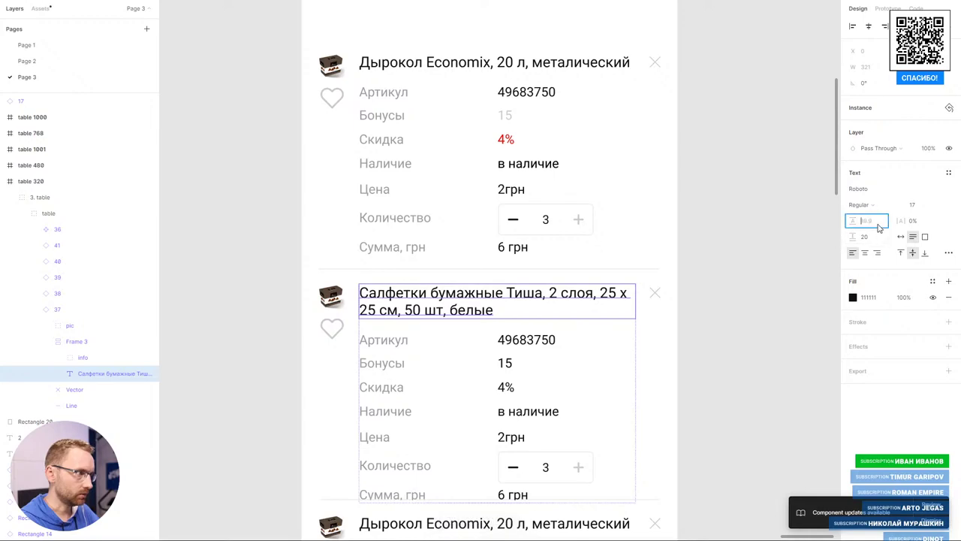
key(Return)
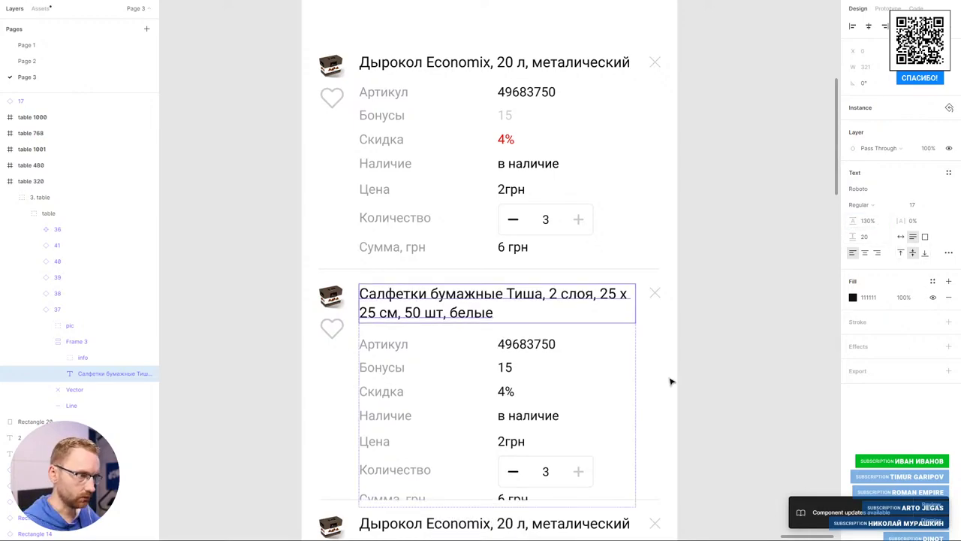
key(Escape)
- Make the tissue product card taller, to 290
scroll(609, 349, down, 5)
scroll(474, 240, down, 3)
scroll(506, 313, down, 5)
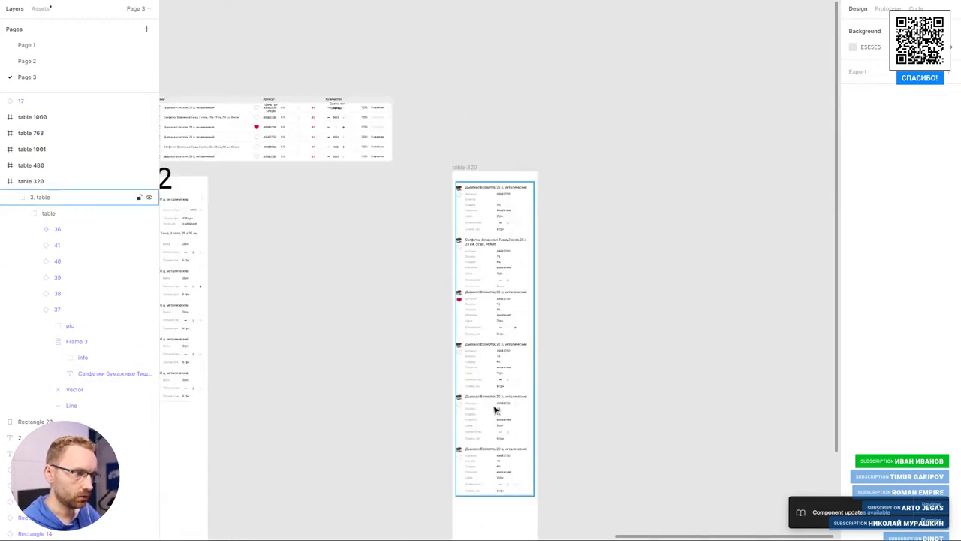
click(498, 467)
double_click(491, 460)
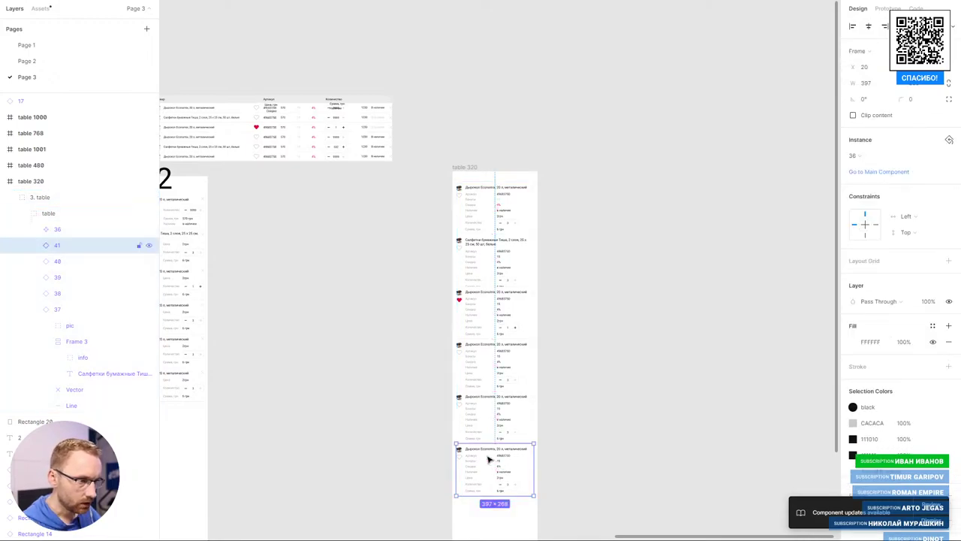
shift+click(492, 405)
shift+click(488, 345)
shift+click(485, 292)
scroll(484, 292, up, 3)
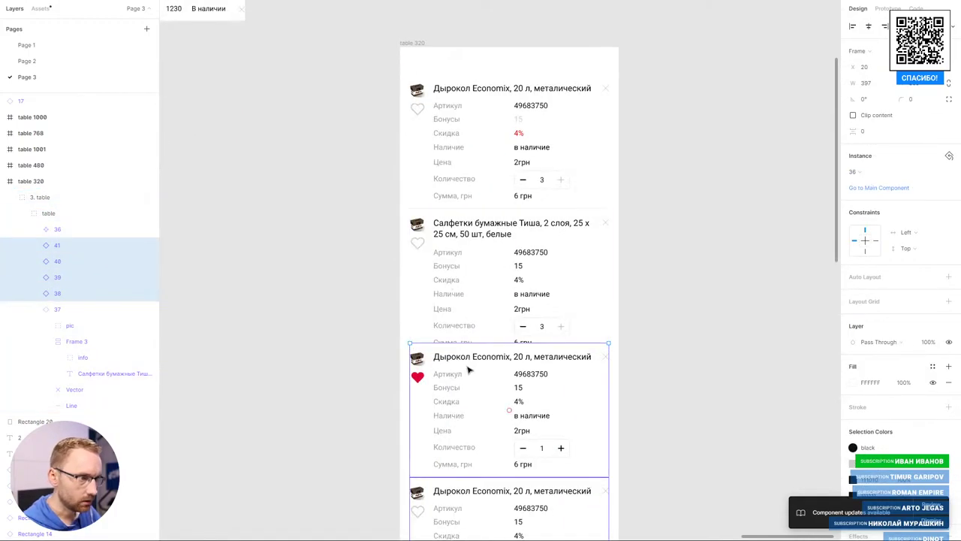
scroll(468, 368, up, 2)
scroll(473, 316, up, 3)
click(488, 270)
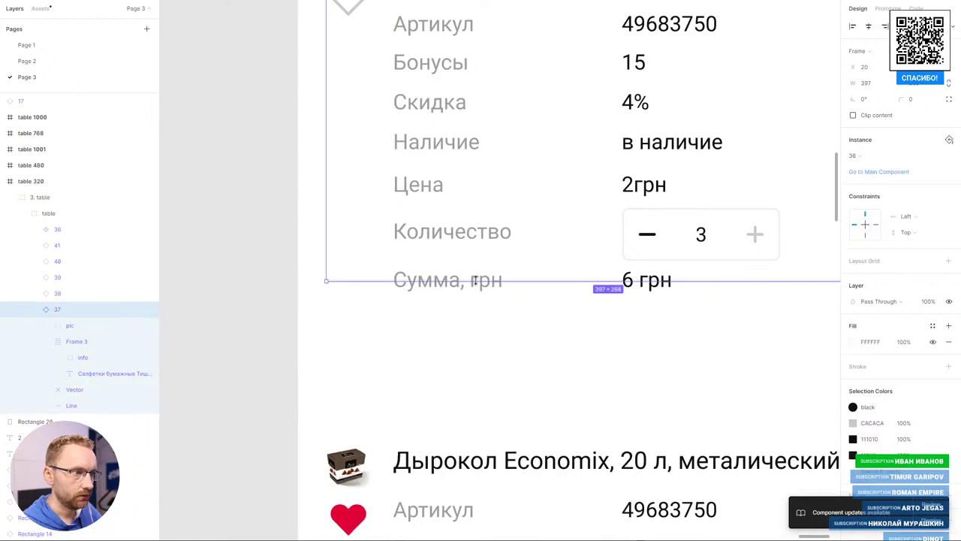
drag(475, 310, 475, 315)
- Stretch the tissue card down to 297 tall so the wrapped title fits
scroll(528, 193, down, 1)
scroll(518, 235, down, 3)
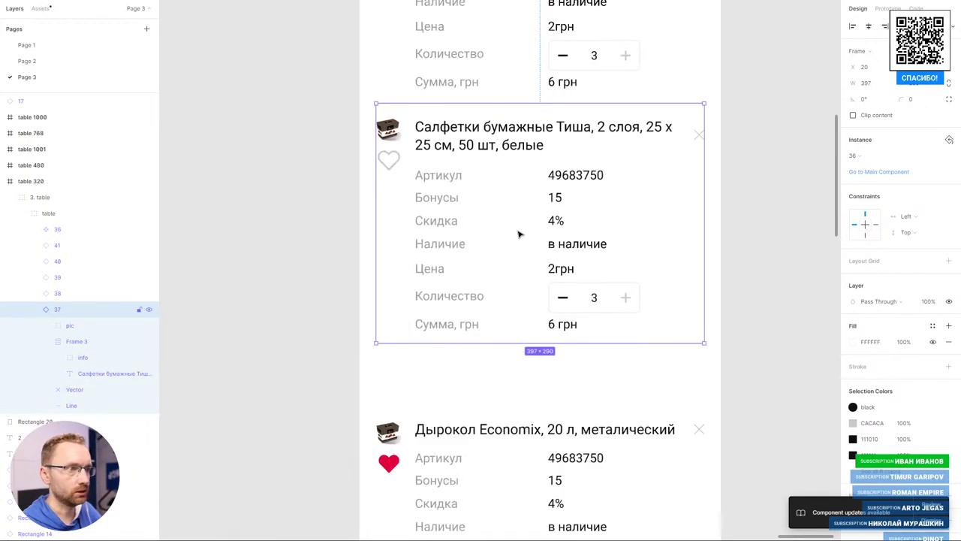
drag(454, 333, 460, 290)
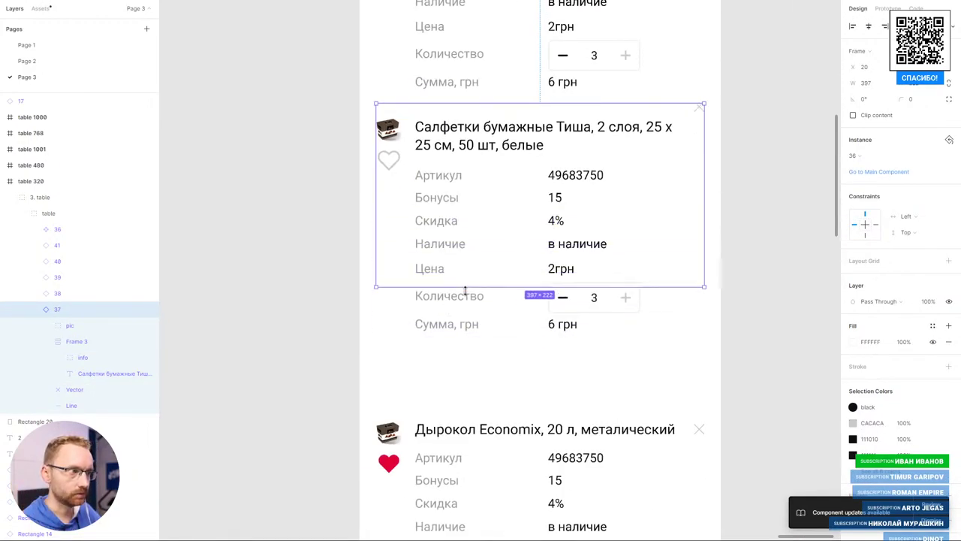
scroll(275, 344, up, 4)
scroll(652, 175, up, 5)
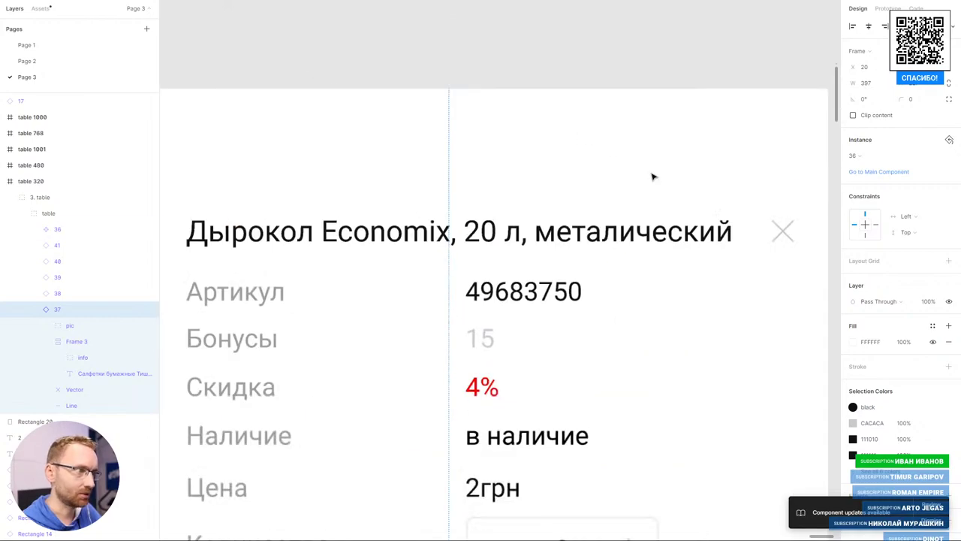
ctrl+click(782, 230)
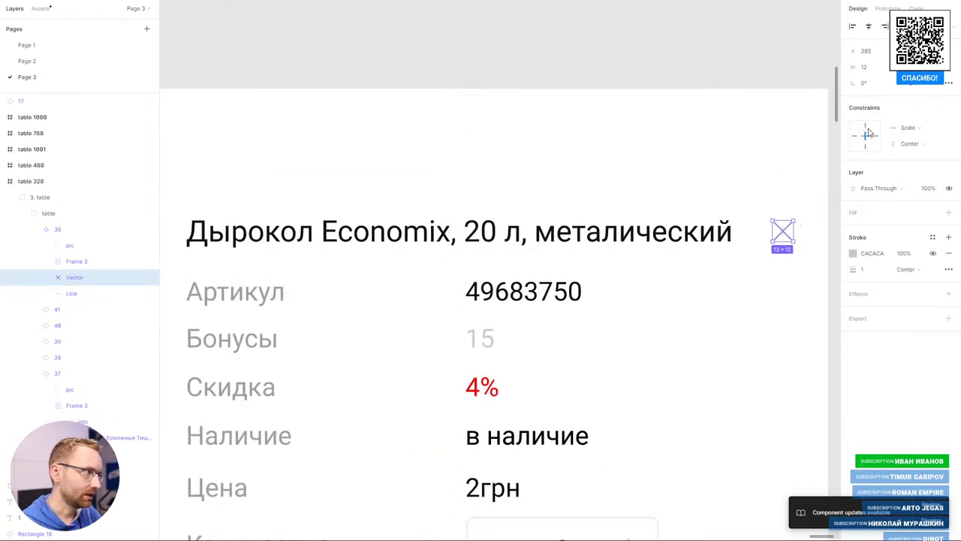
scroll(481, 30, down, 3)
scroll(412, 290, down, 2)
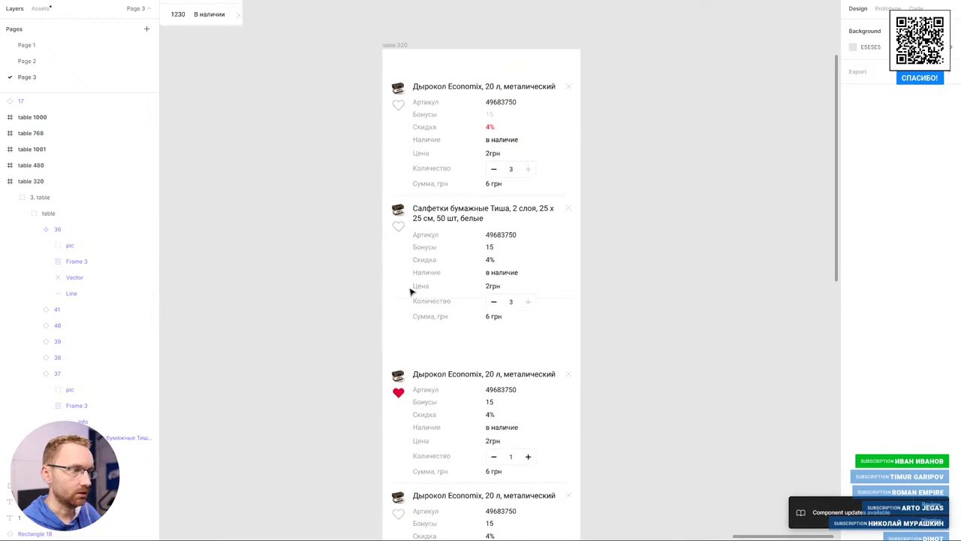
scroll(557, 247, up, 4)
click(547, 223)
scroll(468, 337, up, 3)
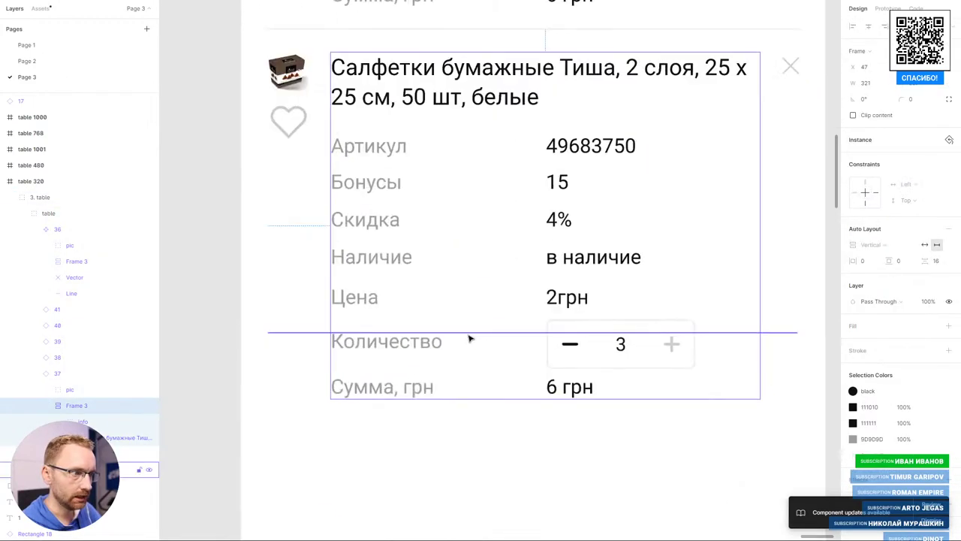
drag(452, 357, 449, 428)
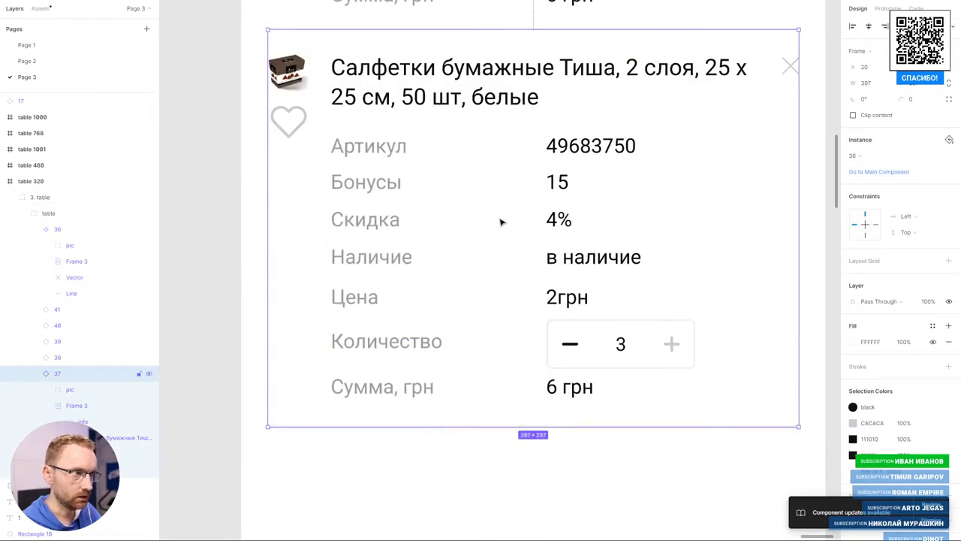
- Select all six 320-wide cards and Tidy Up to stack them evenly without gaps
scroll(501, 222, down, 3)
scroll(579, 241, down, 3)
click(562, 322)
shift+click(563, 383)
shift+click(559, 451)
shift+click(552, 508)
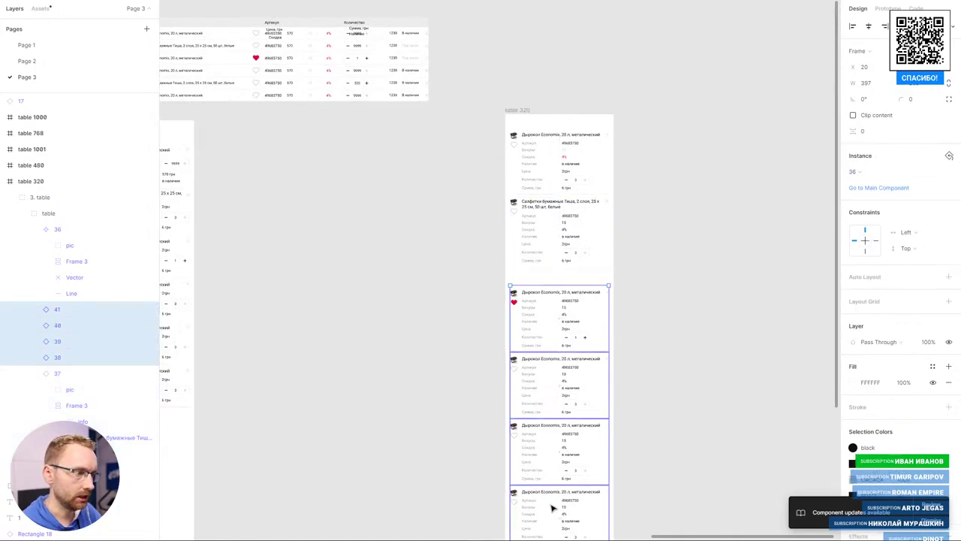
scroll(612, 180, up, 5)
shift+click(530, 270)
shift+click(526, 143)
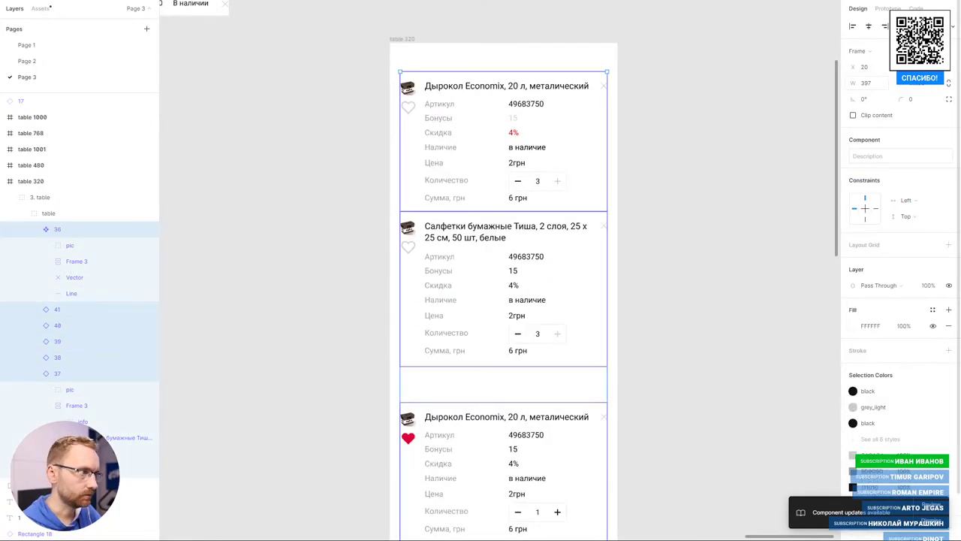
click(953, 27)
click(845, 47)
key(0)
click(729, 200)
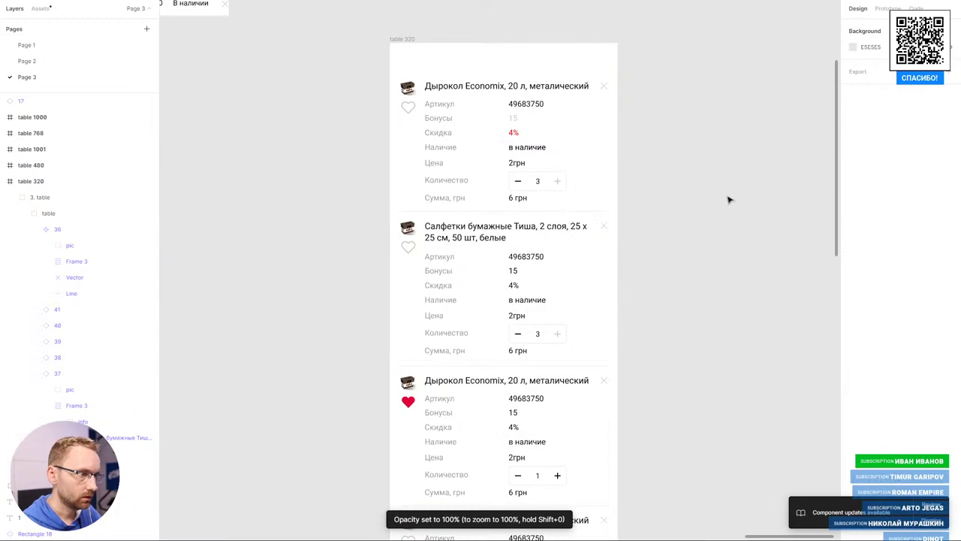
scroll(671, 300, down, 2)
scroll(461, 182, down, 5)
- Move the large '2' label left to x 180, directly above the table 1001 frame
scroll(368, 155, down, 3)
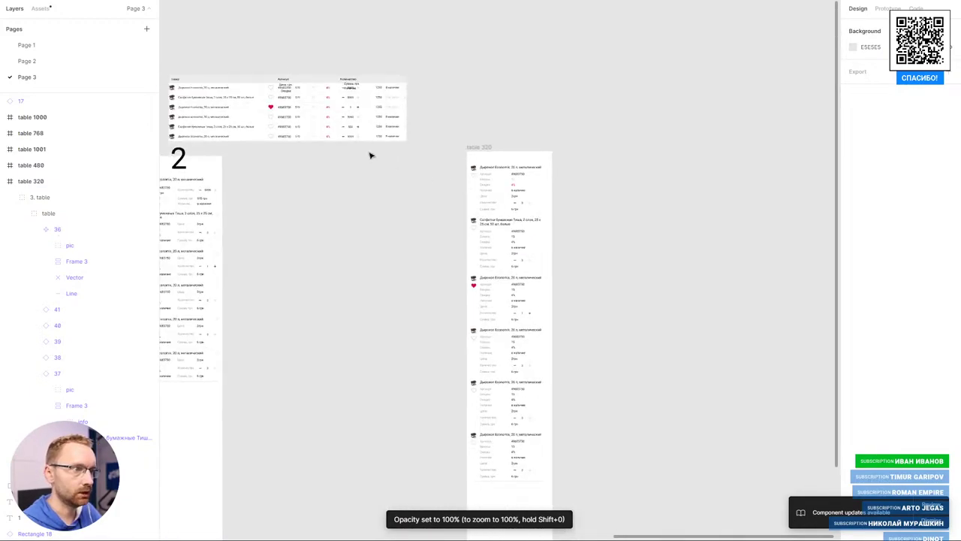
scroll(308, 61, up, 2)
drag(235, 112, 594, 225)
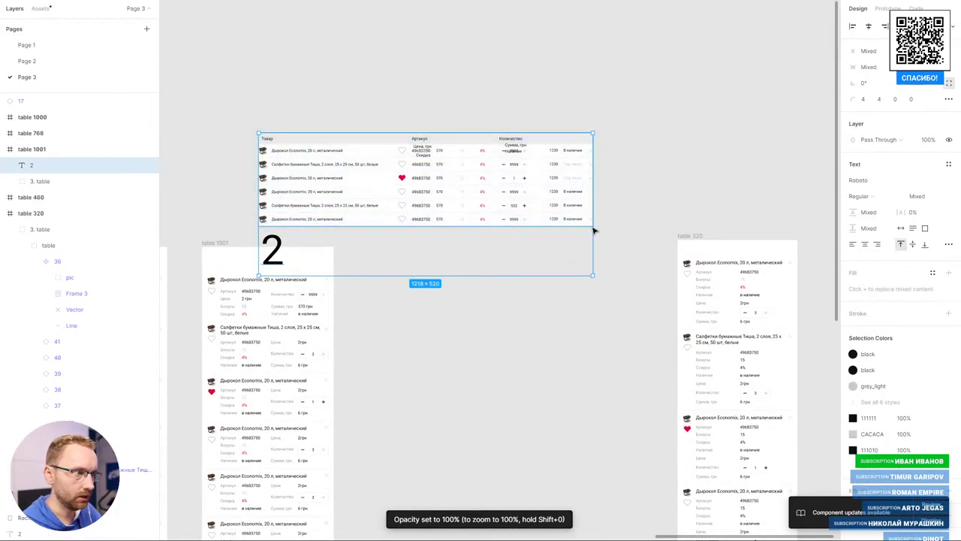
scroll(706, 187, left, 5)
scroll(540, 71, up, 3)
scroll(451, 188, up, 3)
click(396, 193)
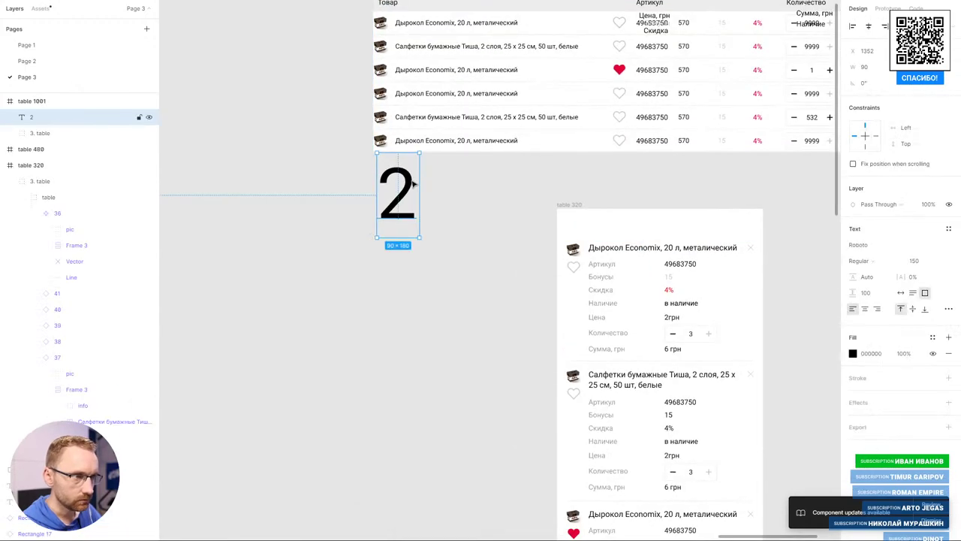
drag(396, 193, 317, 165)
scroll(317, 165, left, 10)
drag(800, 193, 446, 185)
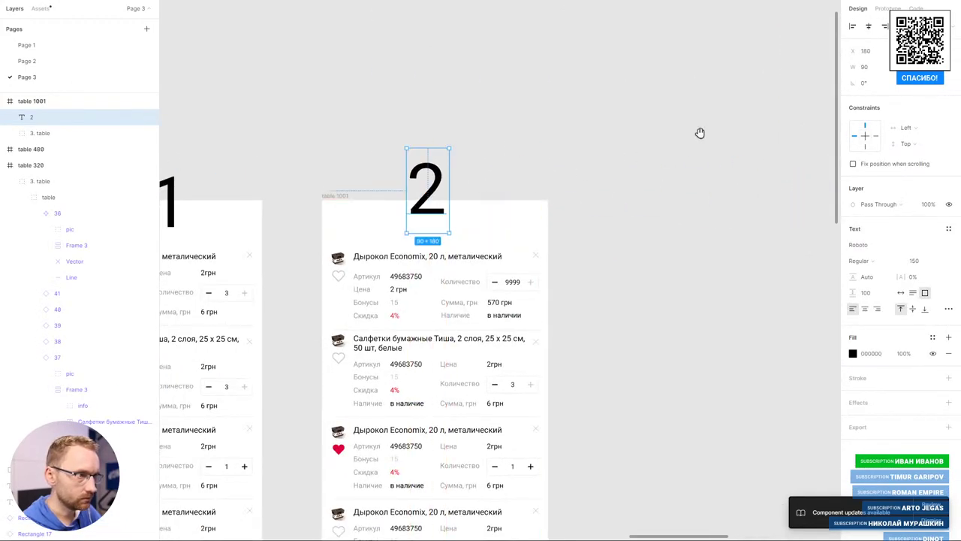
mouse_move(699, 133)
mouse_down()
mouse_move(469, 267)
mouse_move(392, 361)
mouse_move(431, 180)
mouse_up()
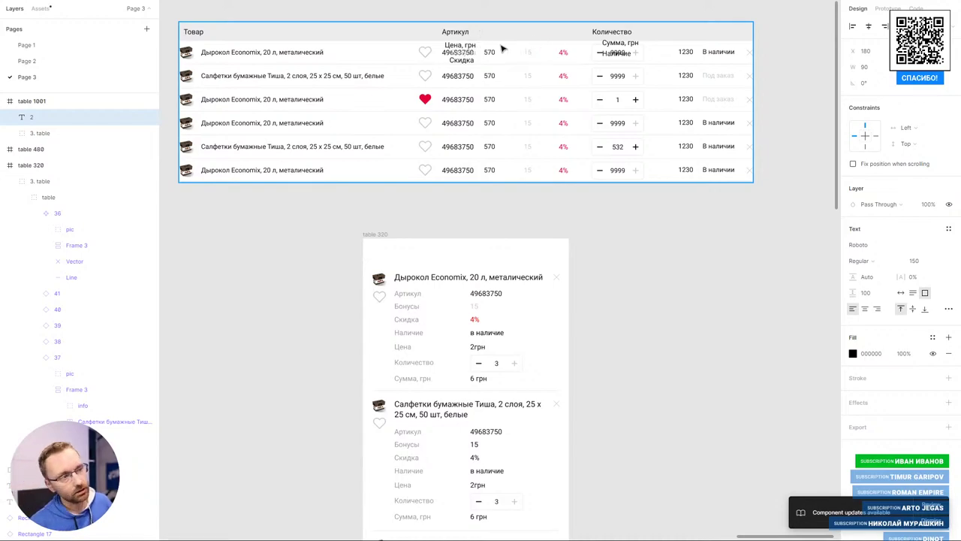
- Rotate the wide table group 90° and move it beside table 320
scroll(598, 174, down, 3)
scroll(500, 125, down, 3)
drag(262, 39, 665, 173)
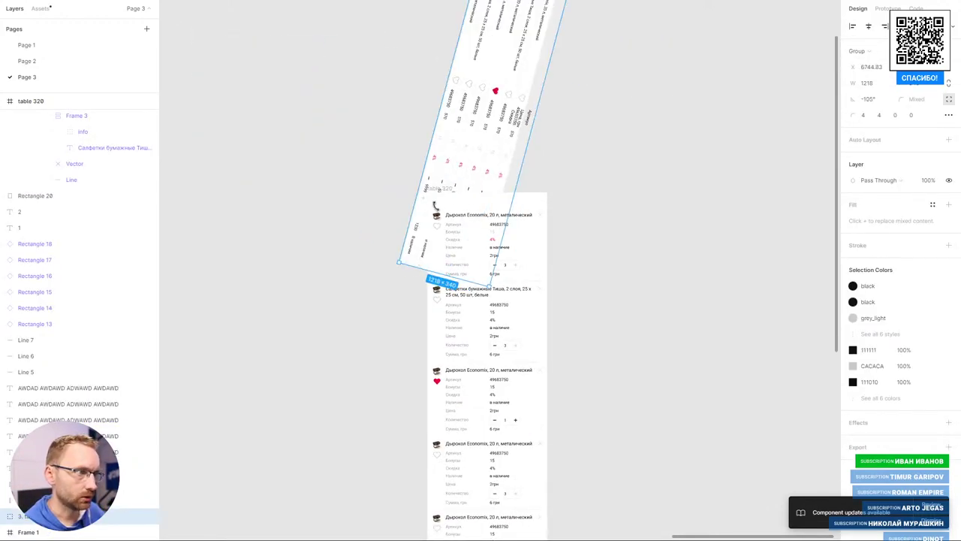
drag(547, 196, 459, 200)
drag(537, 239, 654, 239)
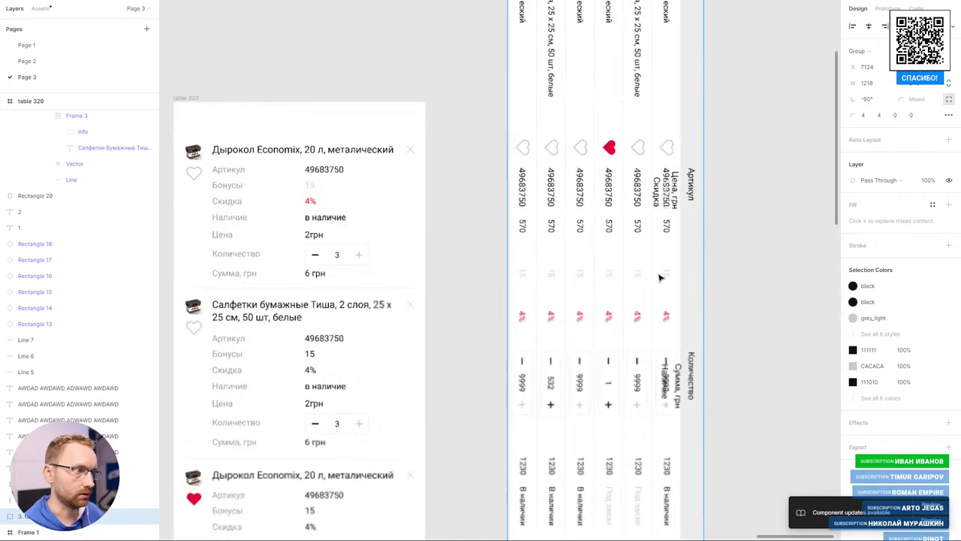
- Inspect the rotated table, then delete it and recentre the table 320 layout
scroll(661, 256, up, 3)
ctrl+click(522, 188)
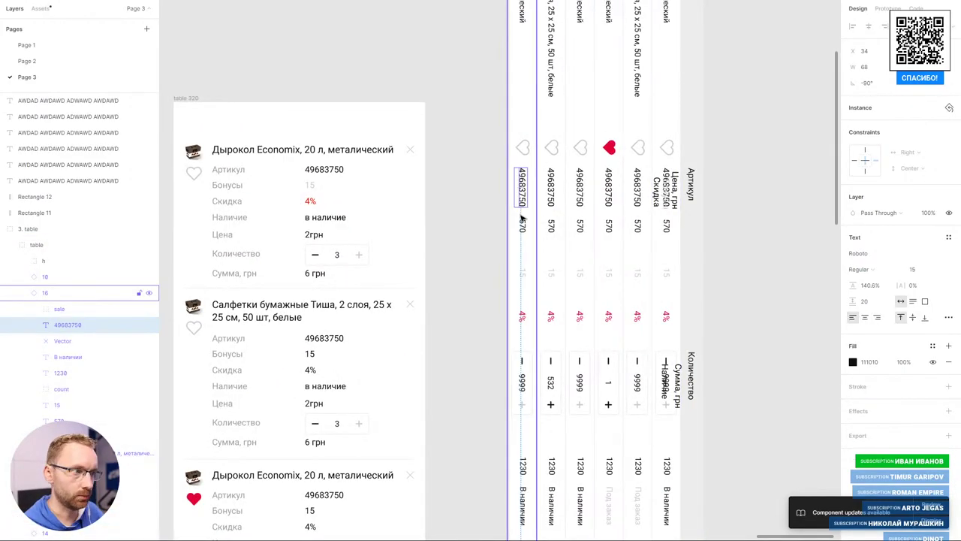
scroll(551, 186, down, 2)
scroll(551, 186, down, 2)
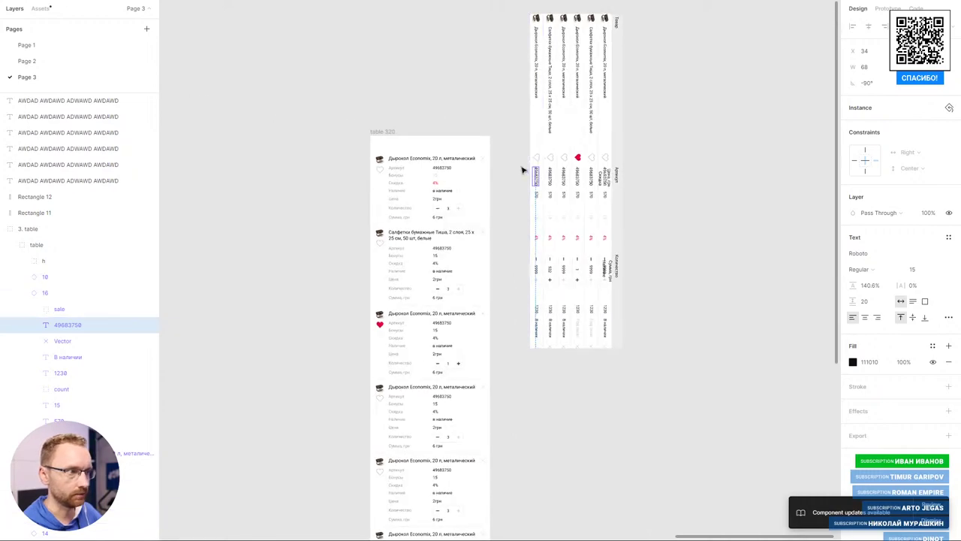
click(531, 19)
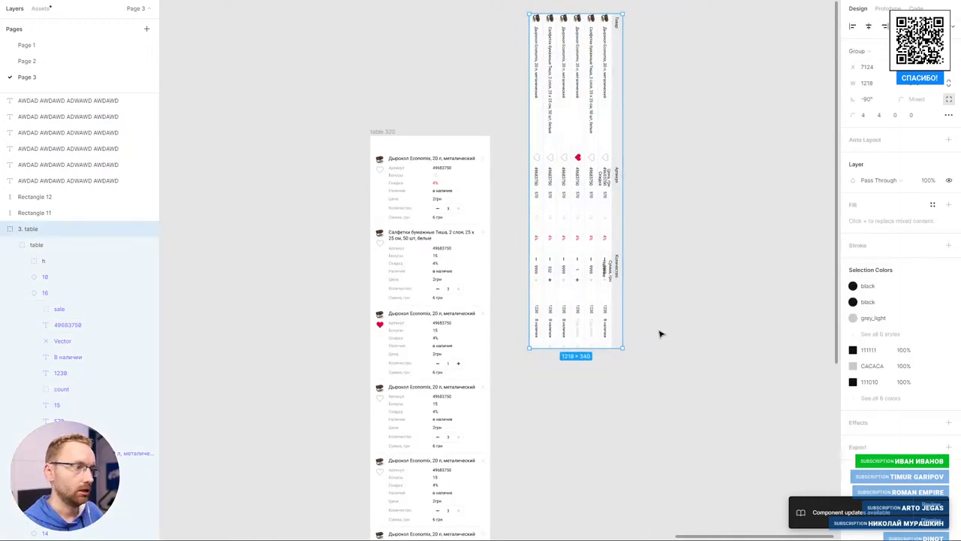
key(Delete)
drag(546, 238, 607, 290)
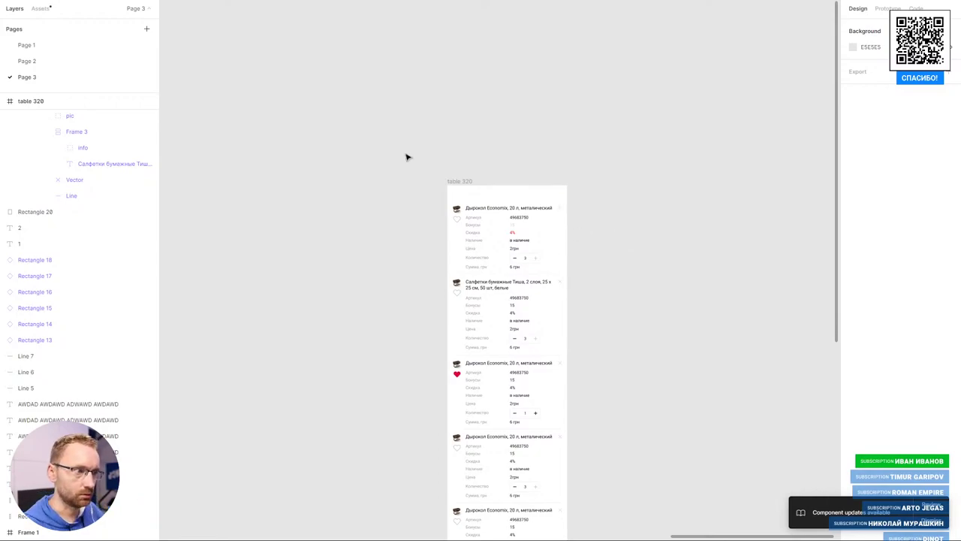
- Zoom out and pan to frame tables 1000, 768, 1001 and 320 together, then deselect
scroll(405, 157, down, 3)
scroll(315, 148, down, 1)
mouse_move(315, 148)
mouse_down()
mouse_move(549, 100)
mouse_move(687, 171)
mouse_move(587, 158)
mouse_up()
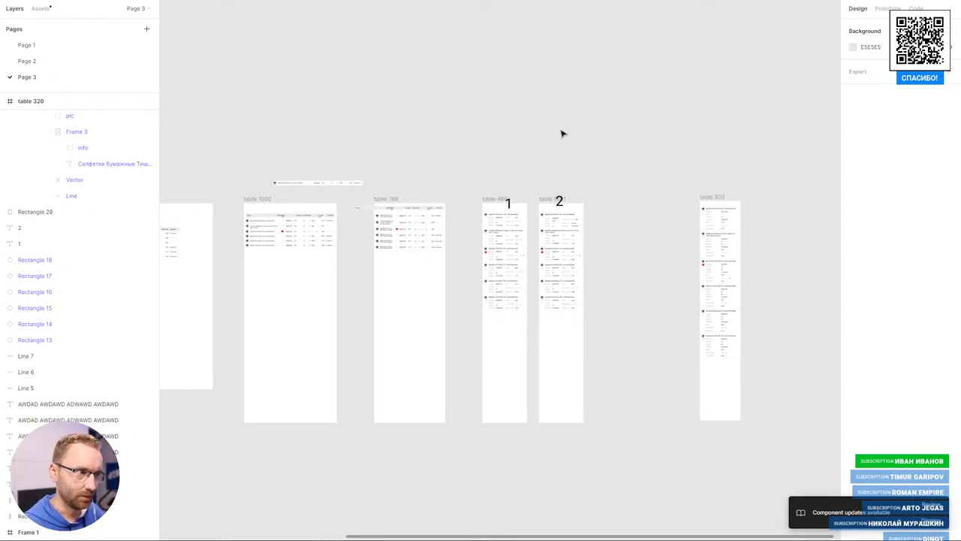
drag(447, 162, 553, 140)
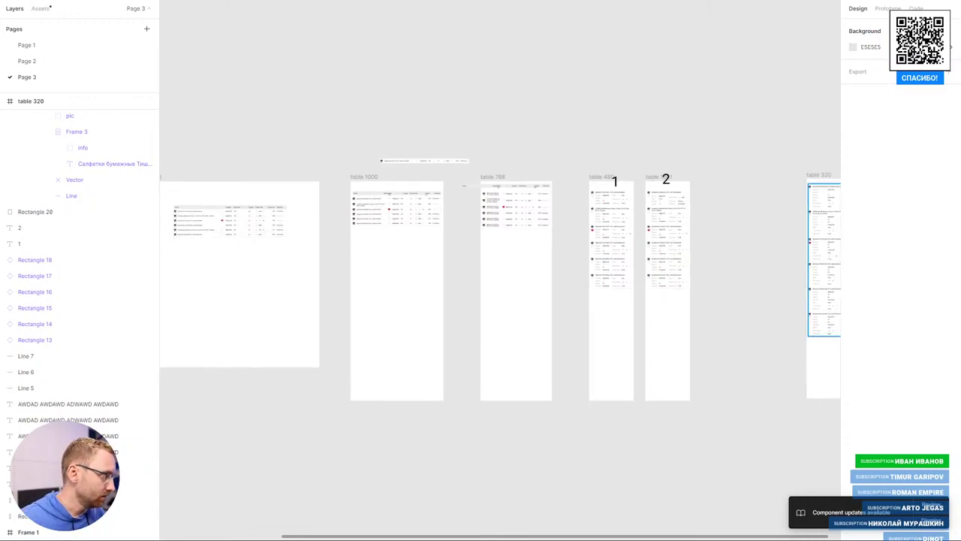
click(215, 459)
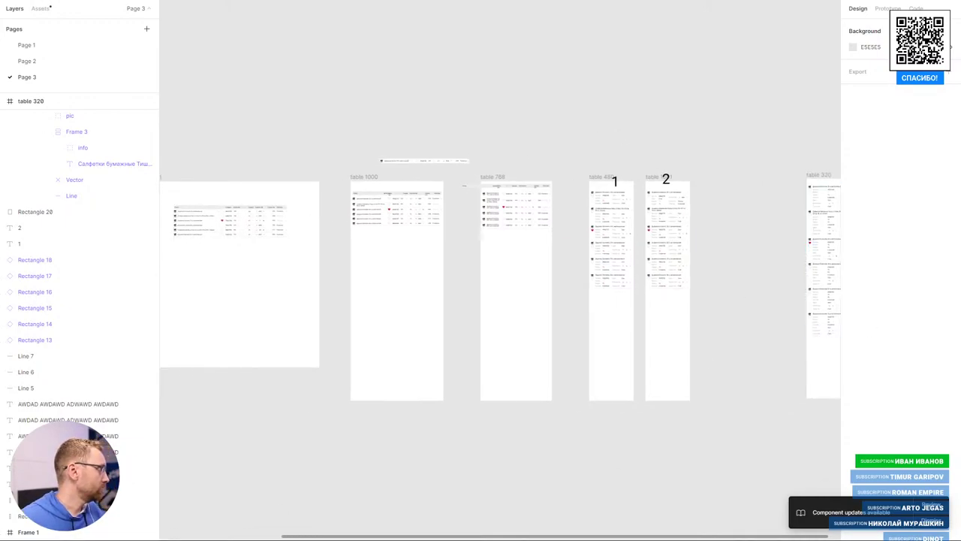
- Make the live chat window taller, in Интересные сообщения mode, scrolled to the newest messages
key(alt+Tab)
mouse_move(240, 76)
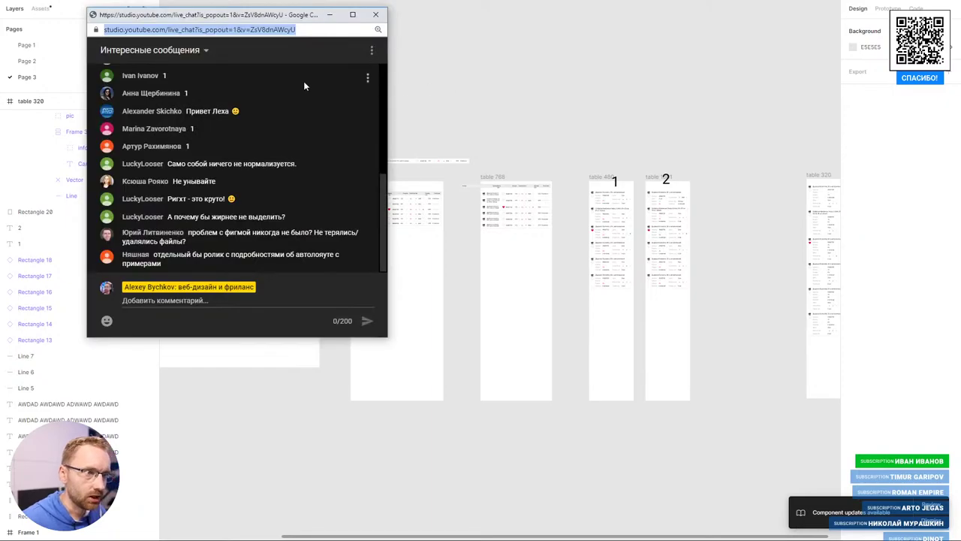
drag(371, 336, 374, 482)
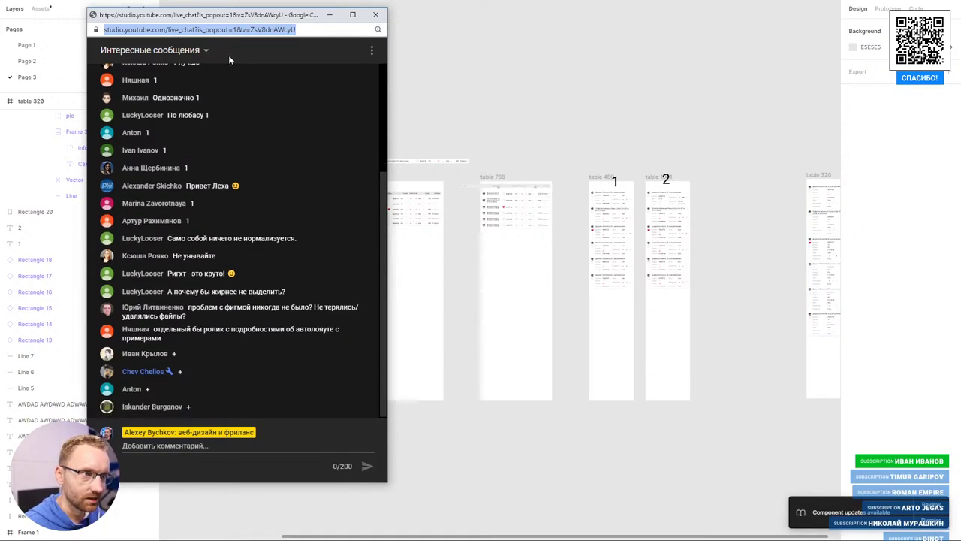
click(205, 50)
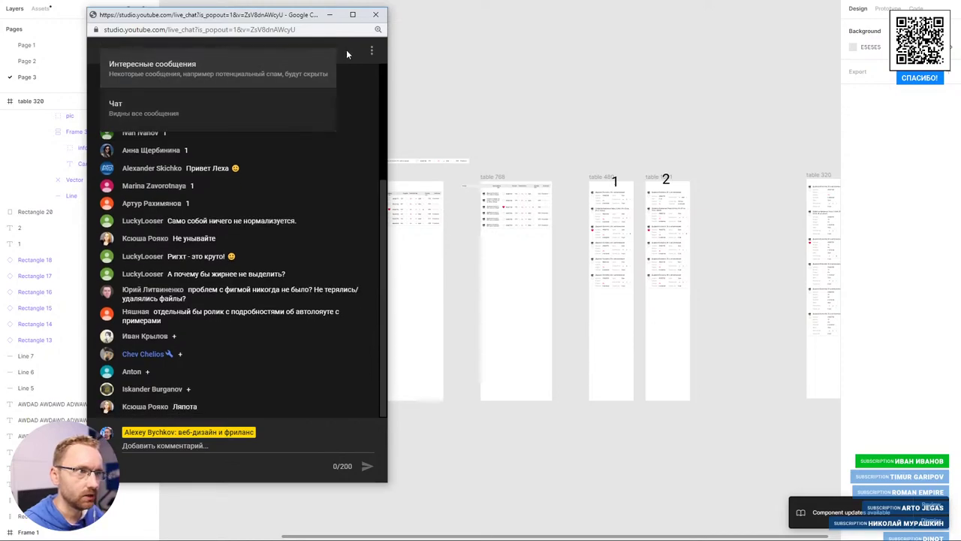
click(192, 71)
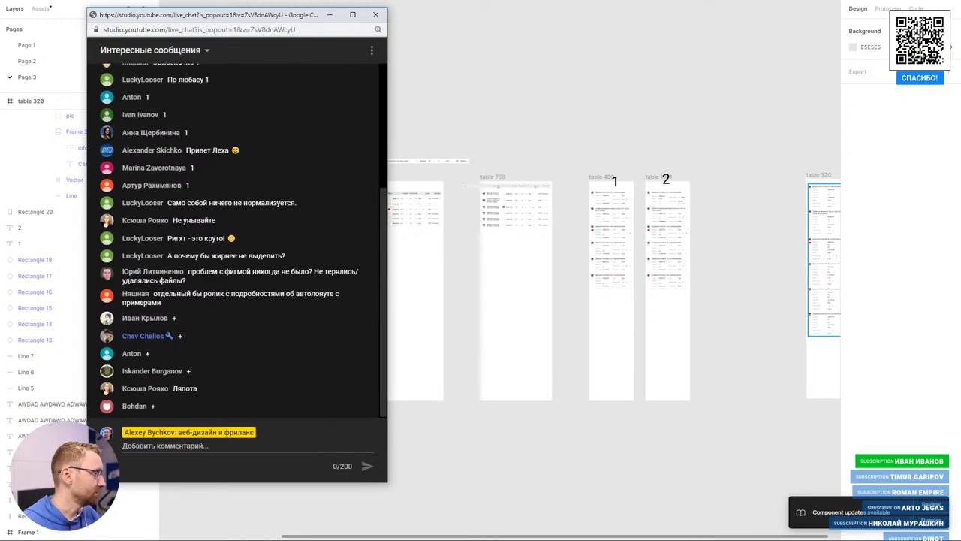
scroll(228, 328, up, 3)
scroll(229, 328, up, 2)
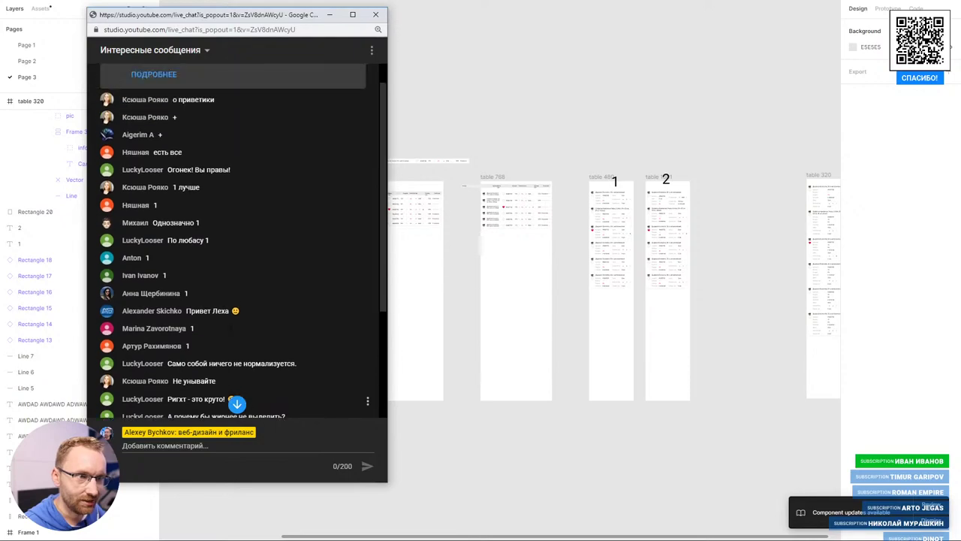
scroll(231, 321, down, 5)
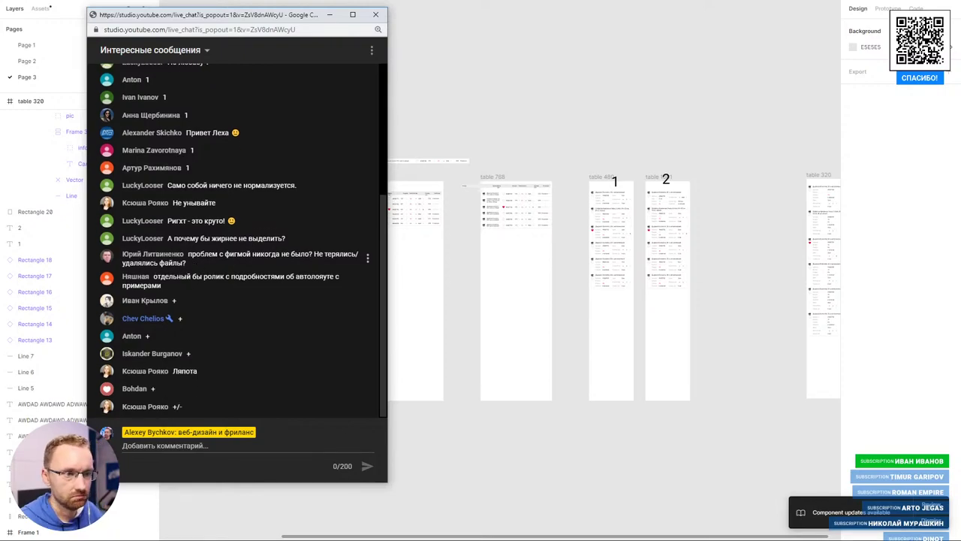
drag(187, 253, 308, 254)
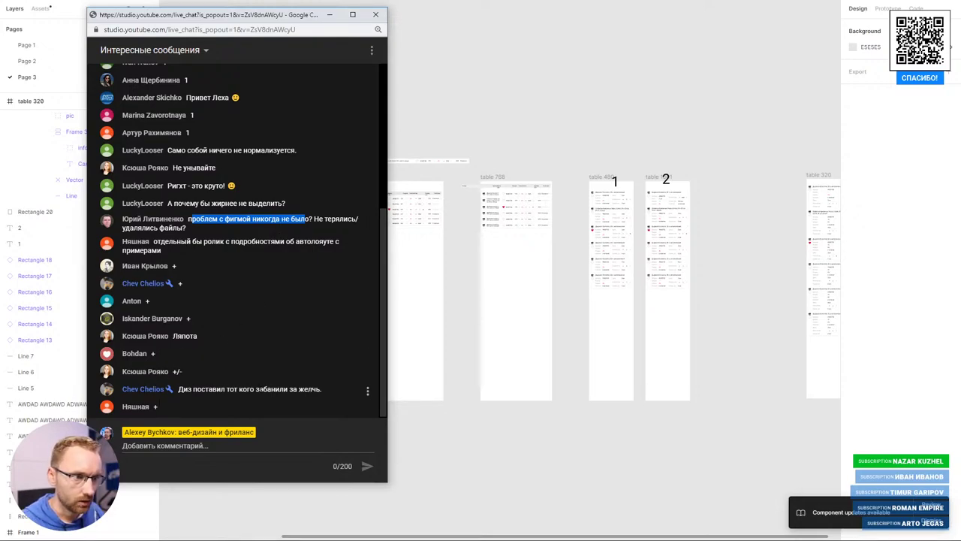
drag(249, 389, 321, 389)
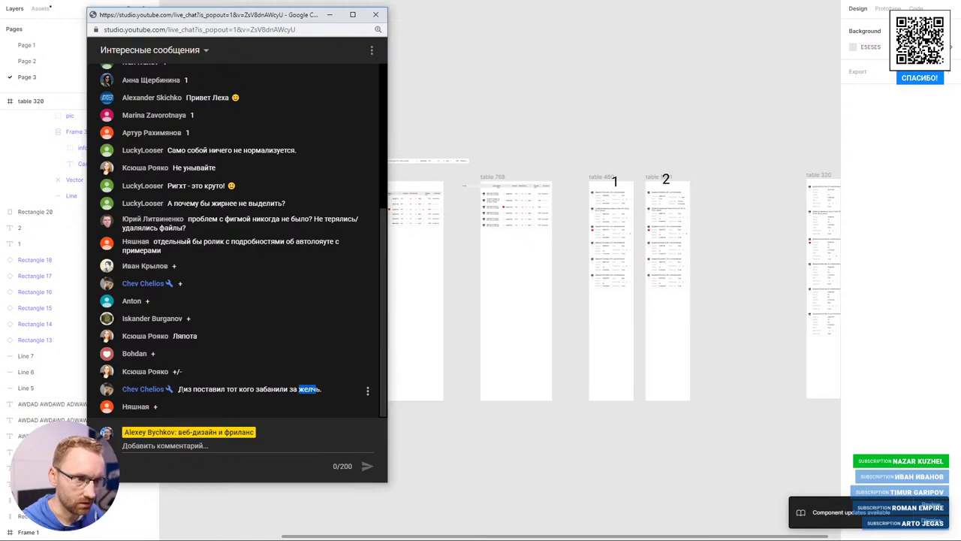
scroll(193, 323, up, 2)
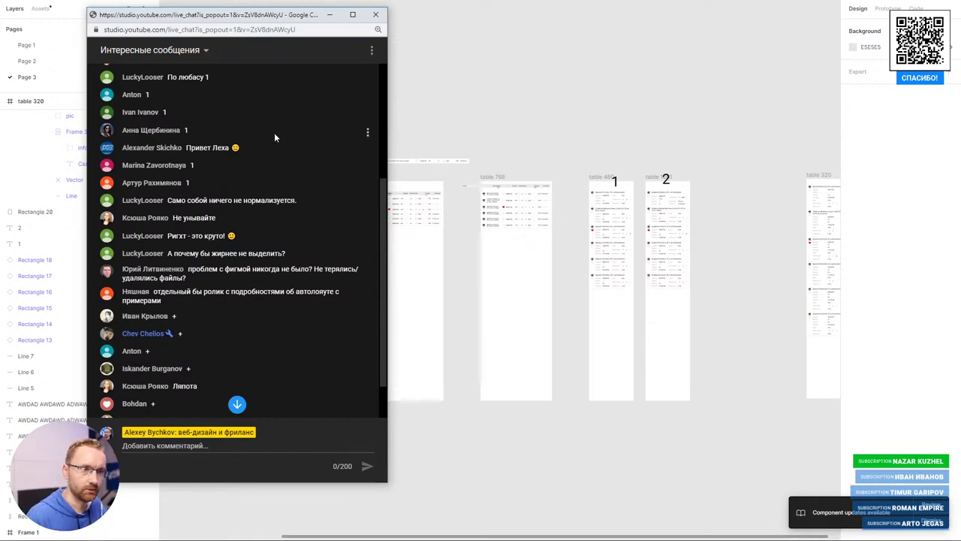
scroll(279, 177, down, 2)
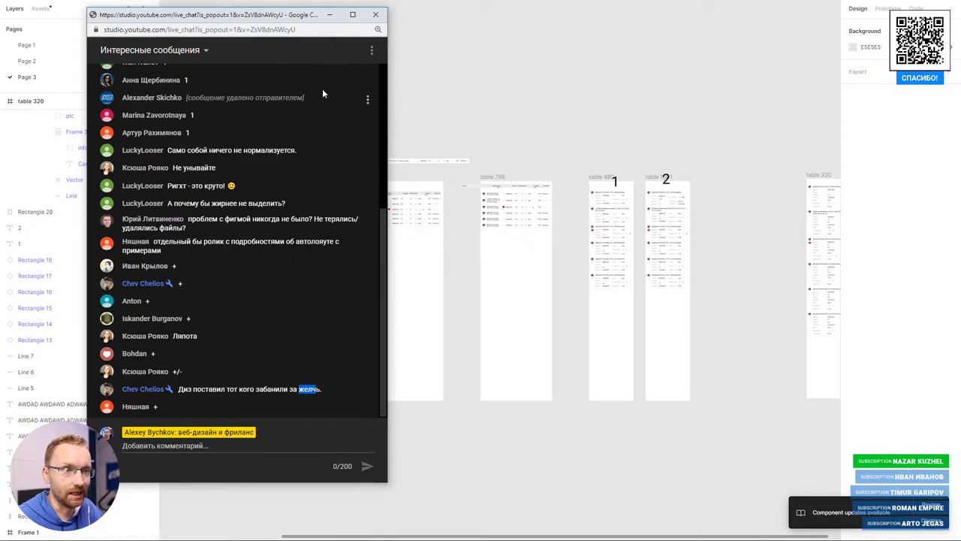
drag(305, 23, 399, 39)
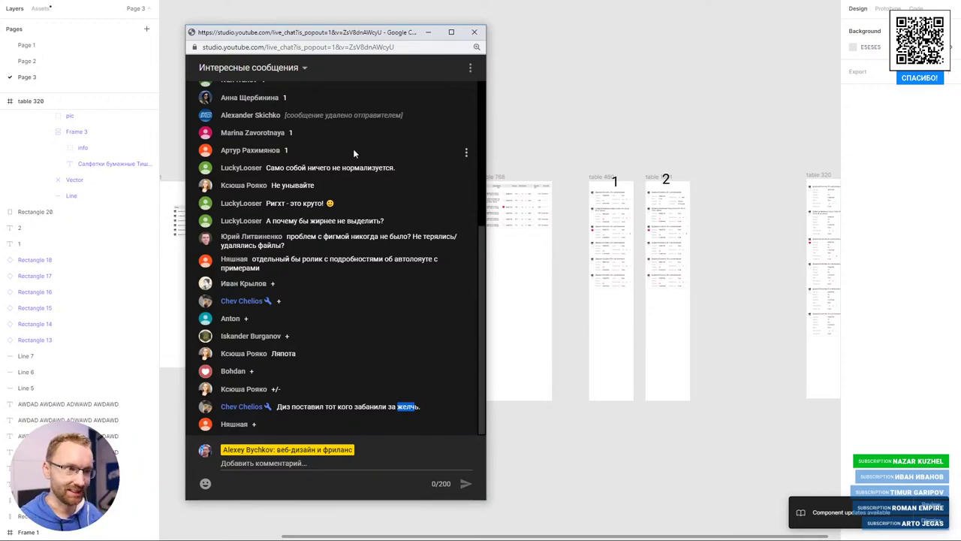
- Close the live chat popup to reveal the Figma canvas
click(475, 32)
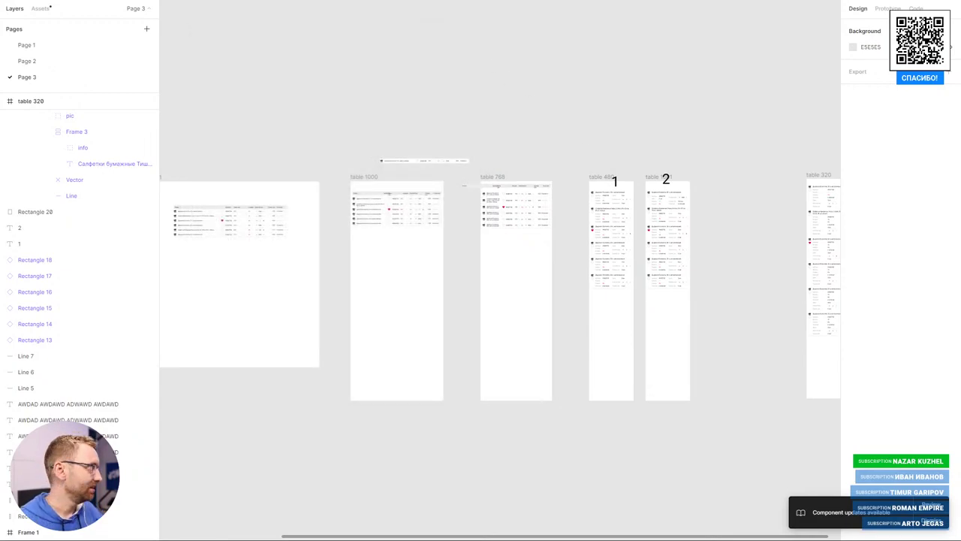